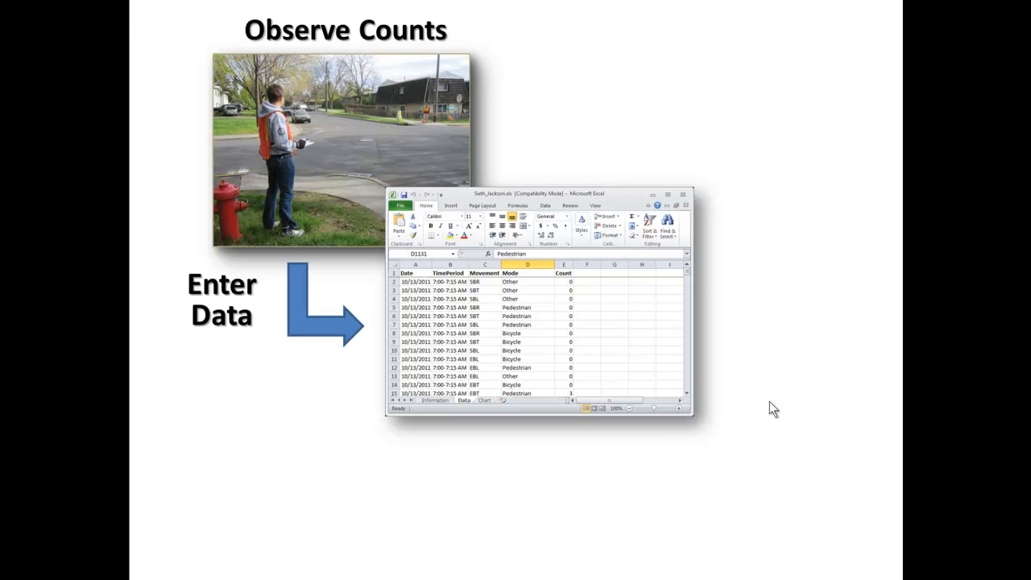
Step: Reveal the Map Data part of the Observe Counts slide and end the slide show
click(769, 402)
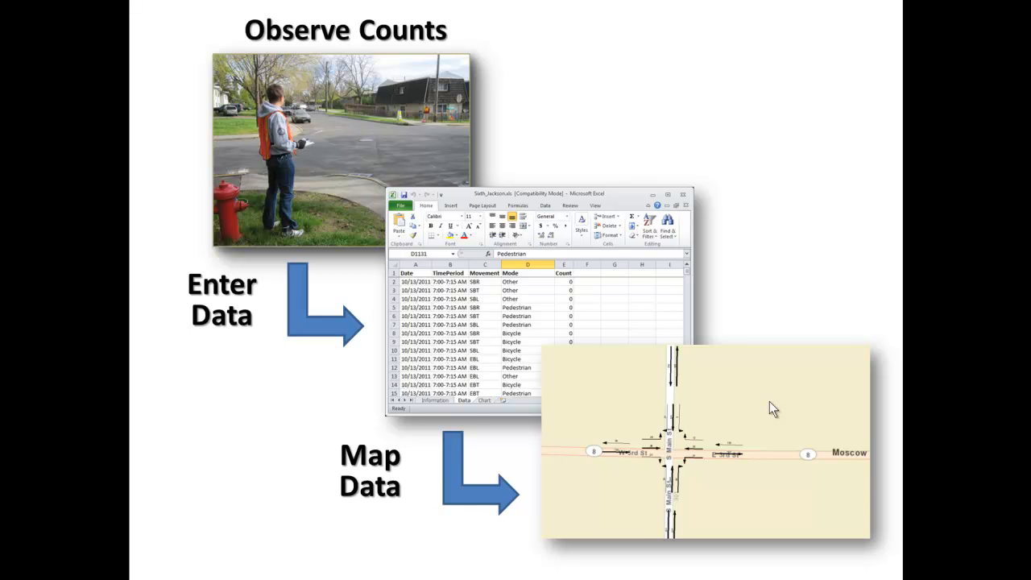
key(Escape)
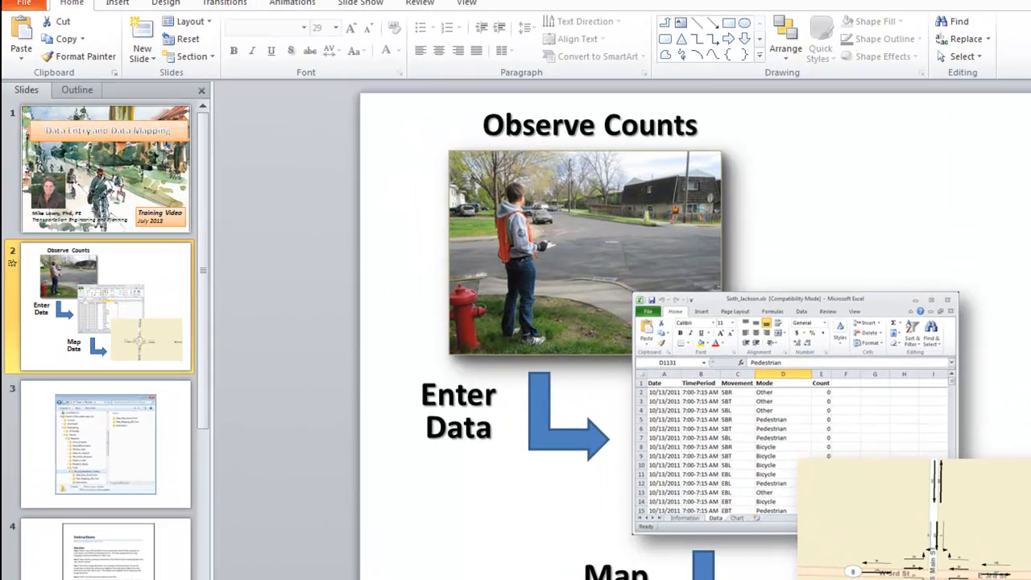
Step: Switch to Windows Explorer and open the Data_Entry_Excel_Form folder inside Bicycle_Pedestrian_Toolbox
click(133, 570)
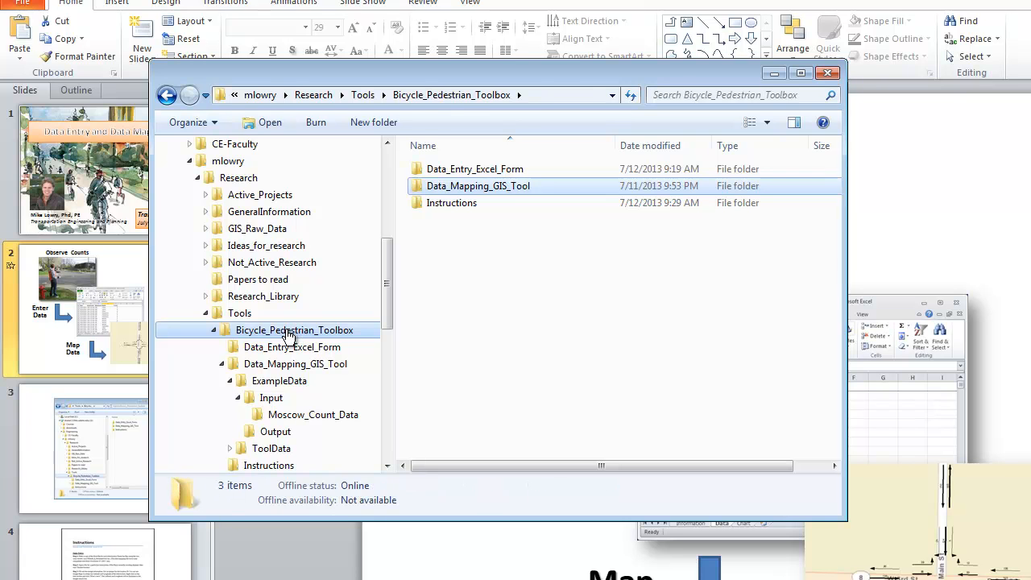
click(222, 364)
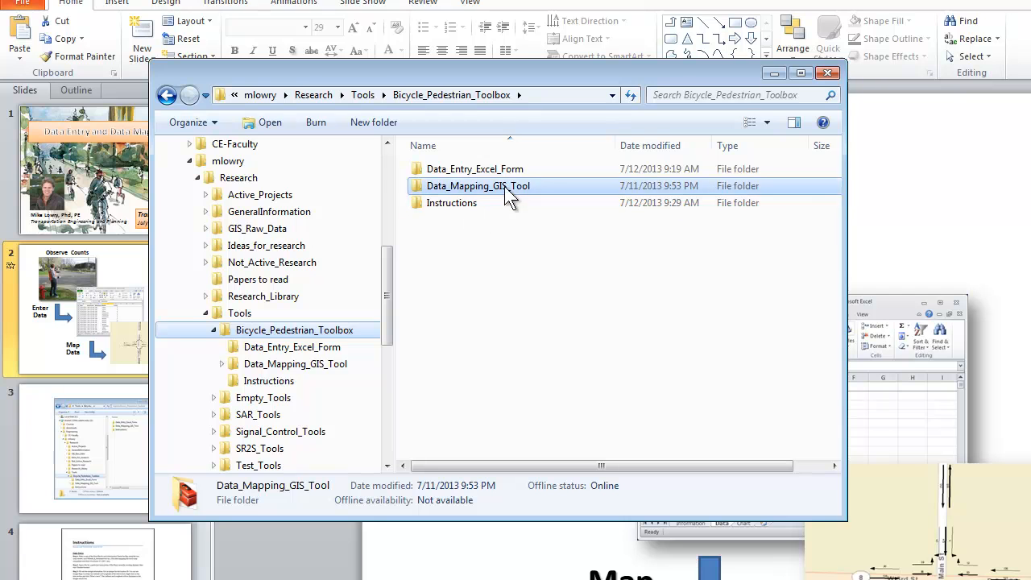
click(495, 171)
click(495, 190)
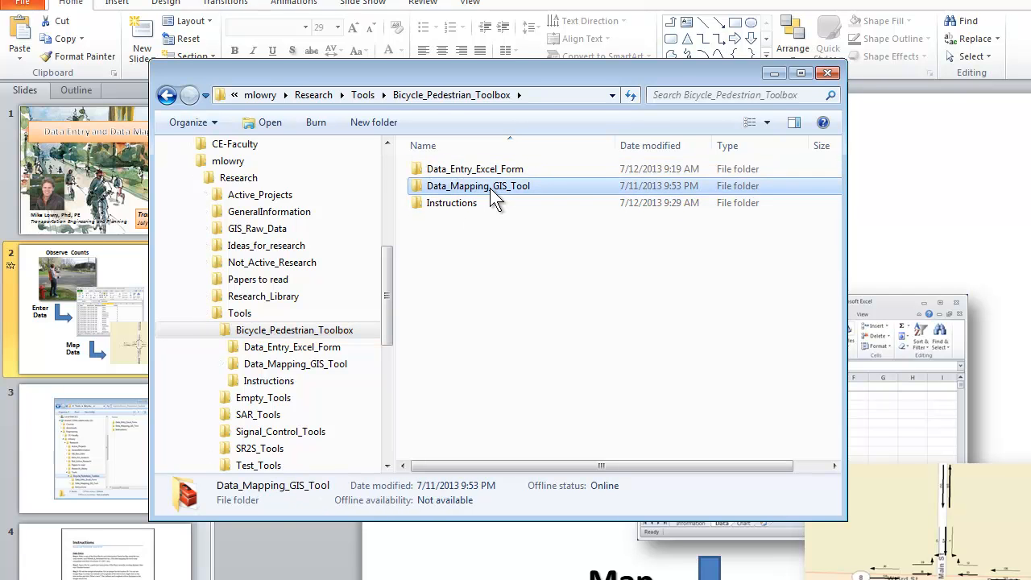
click(454, 203)
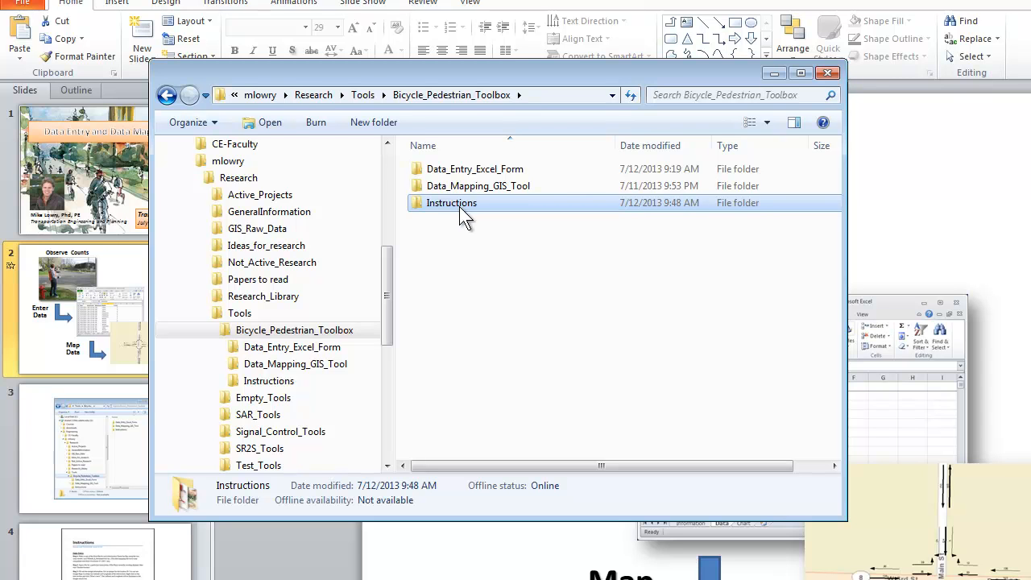
double_click(477, 168)
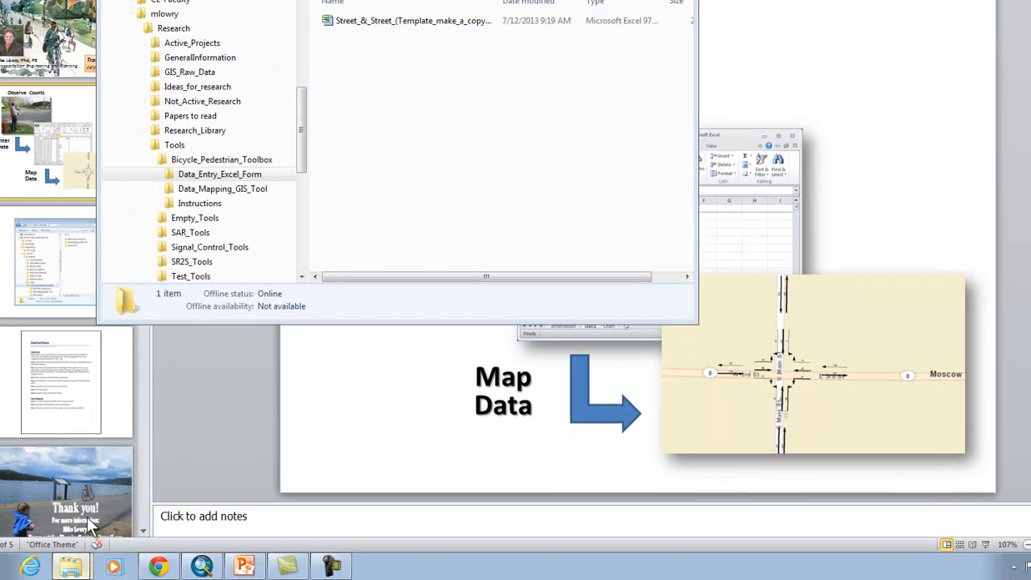
Step: Bring up the MyDocuments folder window and create a folder named MyCity_count_data in it
click(71, 567)
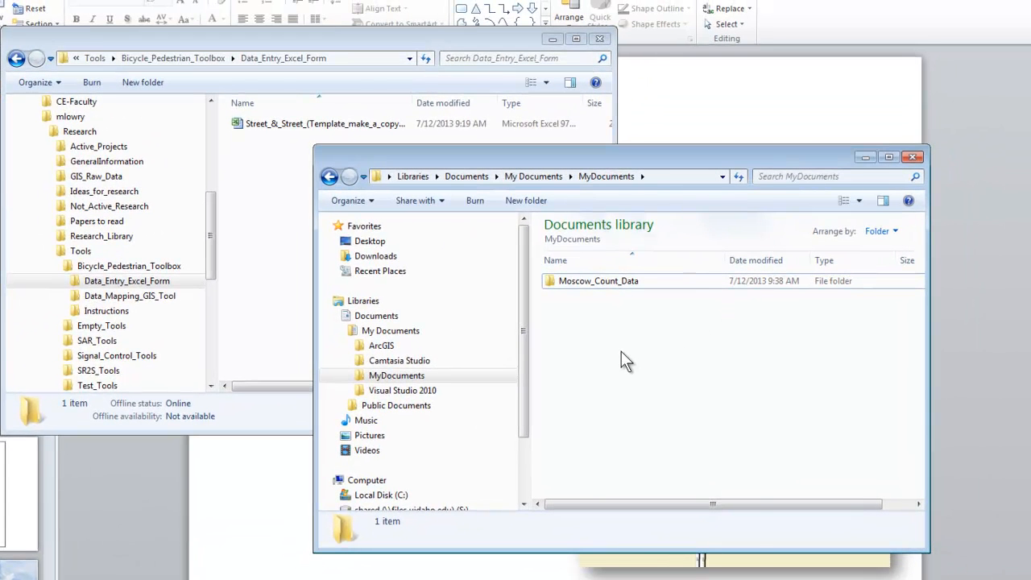
right_click(621, 351)
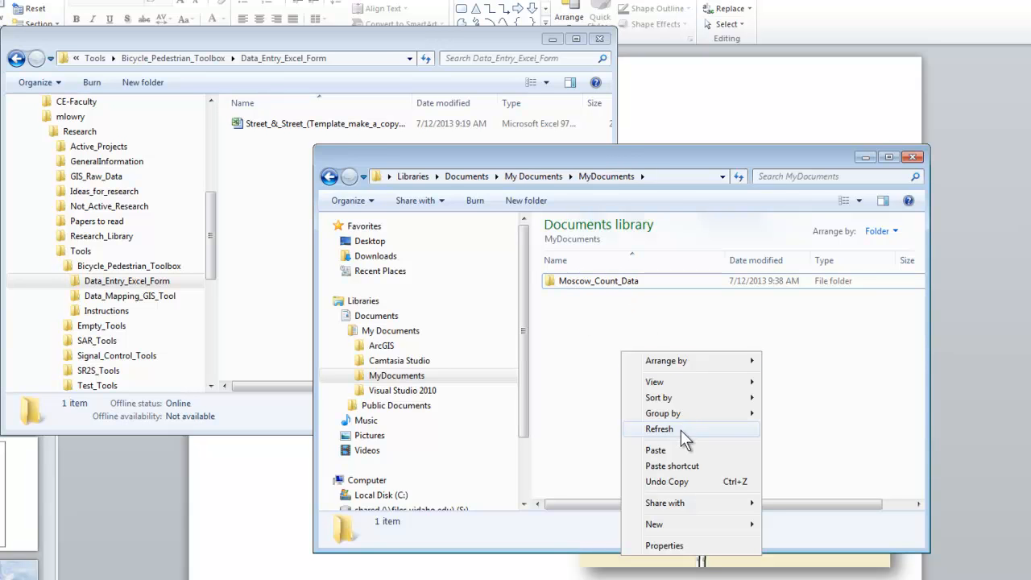
mouse_move(686, 527)
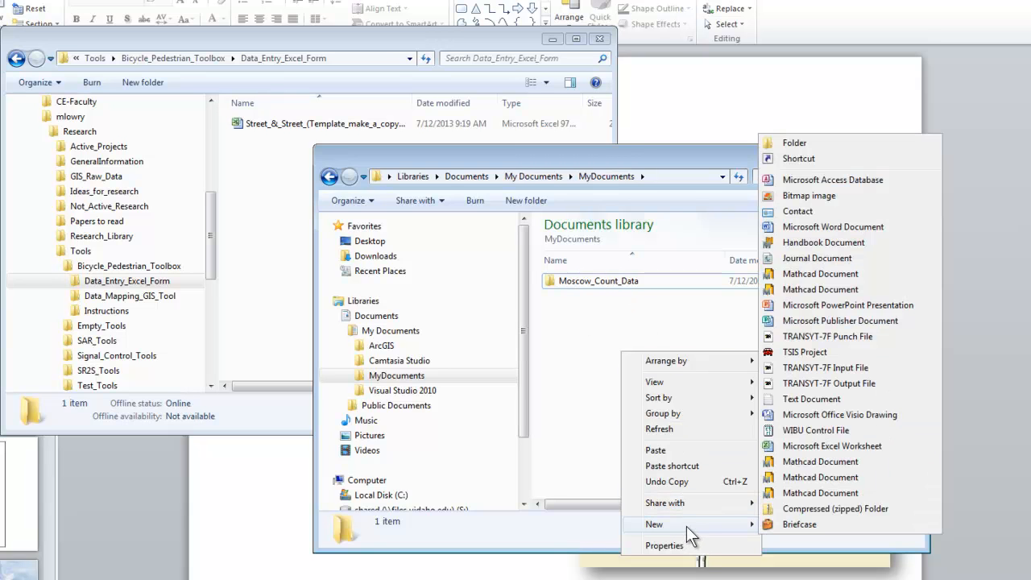
click(813, 144)
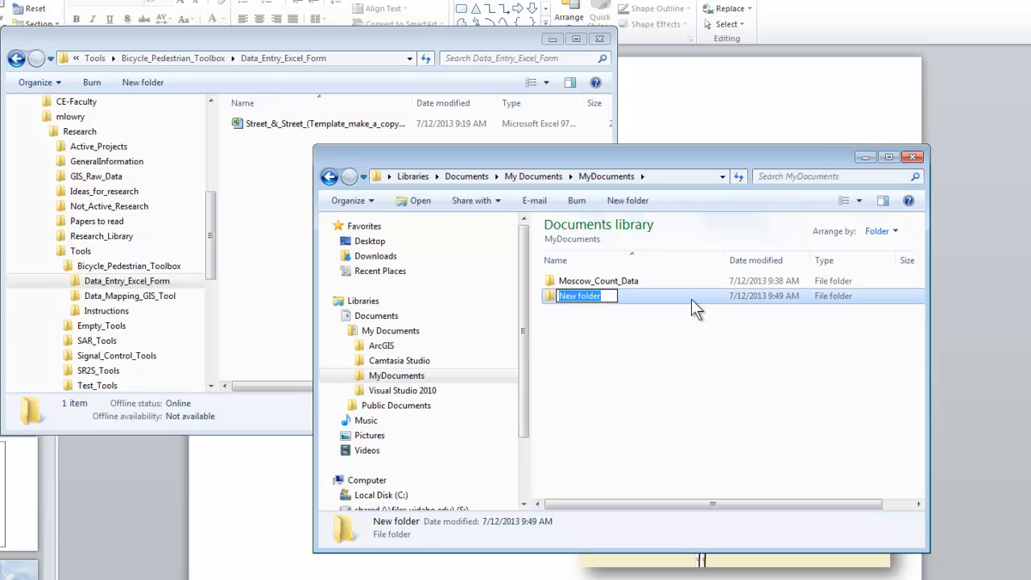
text(My)
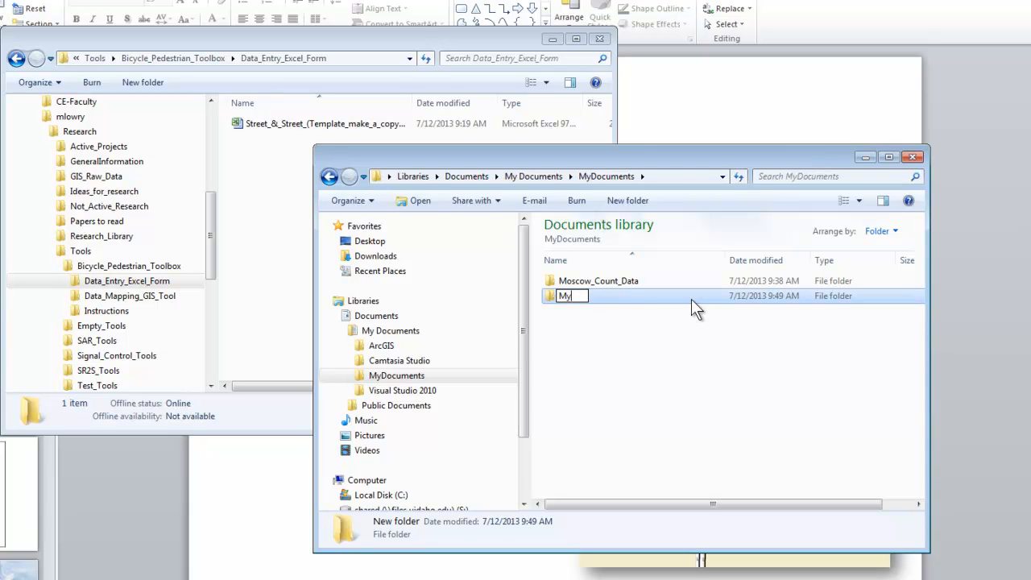
text(City_count)
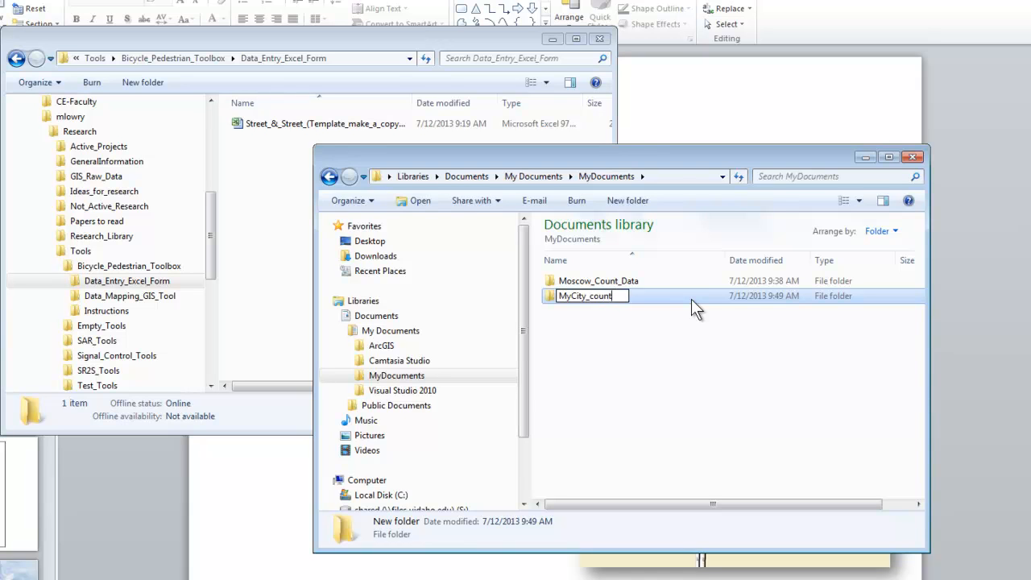
text(_data)
key(Return)
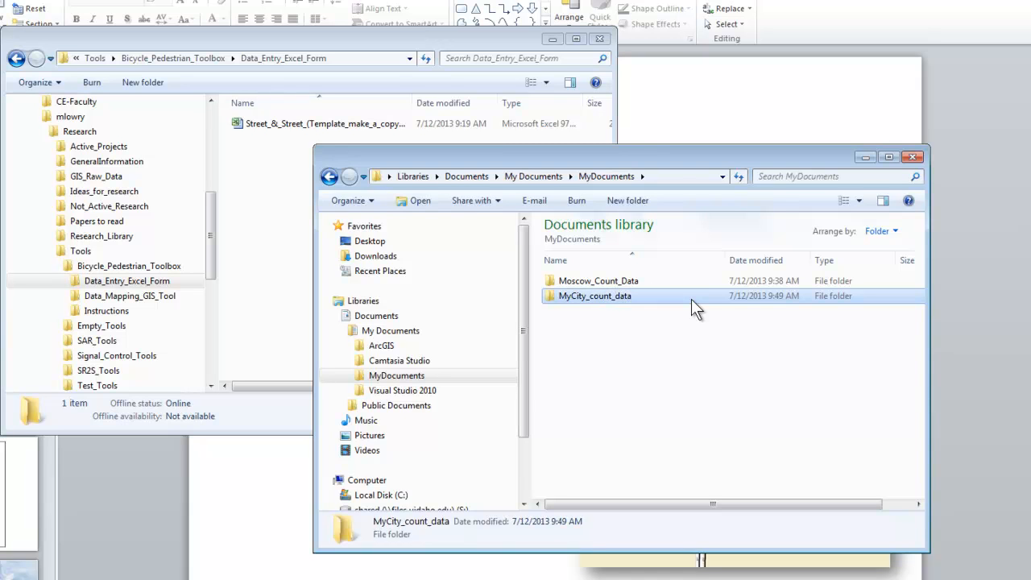
Step: Copy the Street_&_Street template workbook into the empty MyCity_count_data folder
double_click(573, 296)
drag(593, 147, 675, 157)
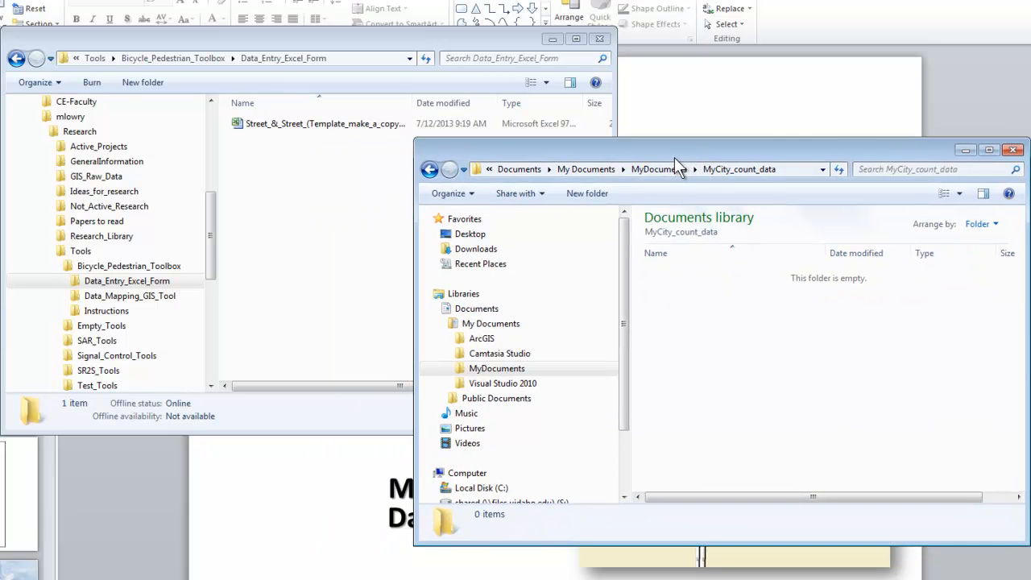
click(281, 123)
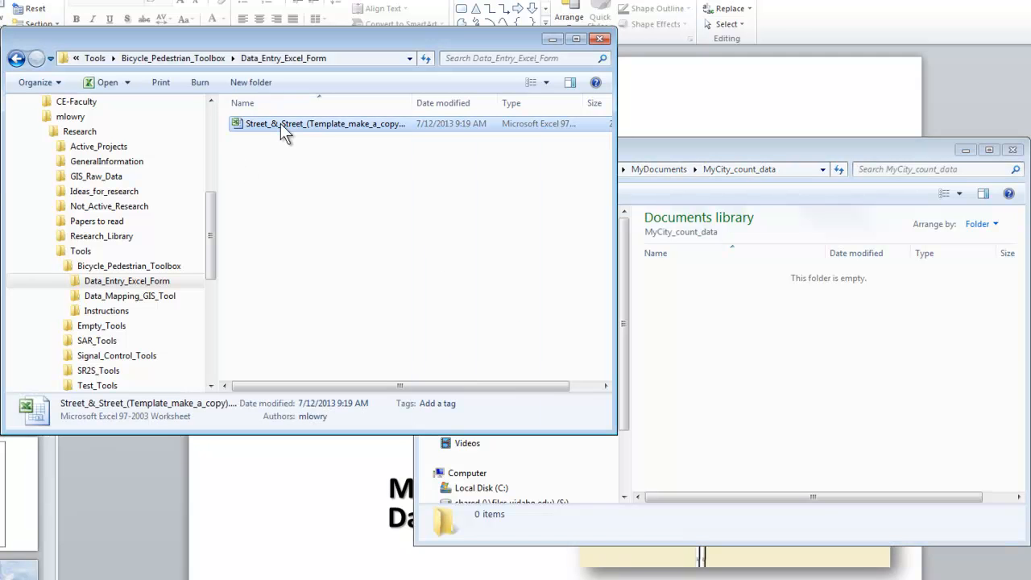
right_click(280, 123)
click(324, 305)
click(686, 348)
right_click(687, 352)
click(729, 447)
Step: Rename the copied template in MyCity_count_data as sixth_main.xls
key(F2)
text(sixth_main.xls)
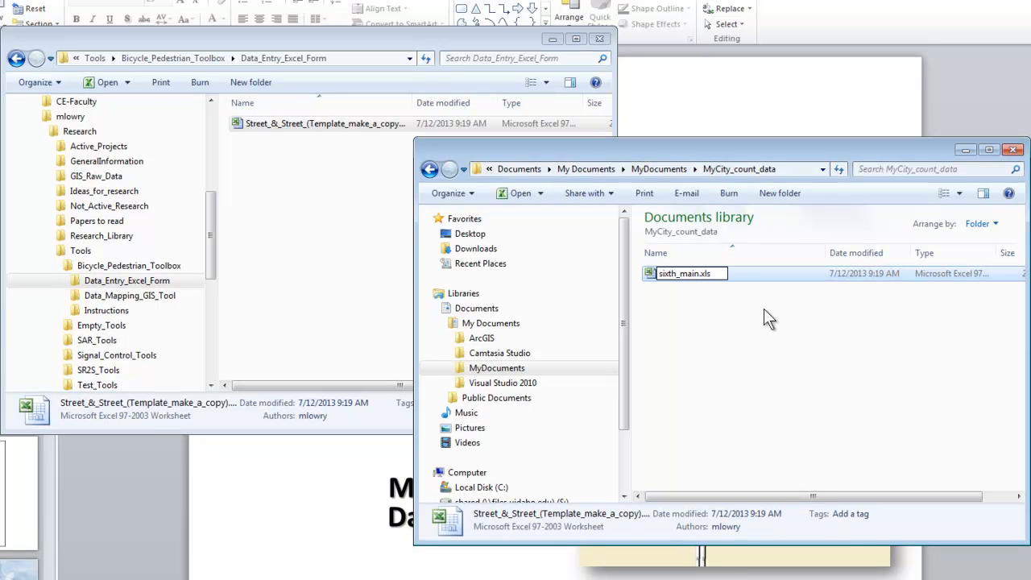
key(Return)
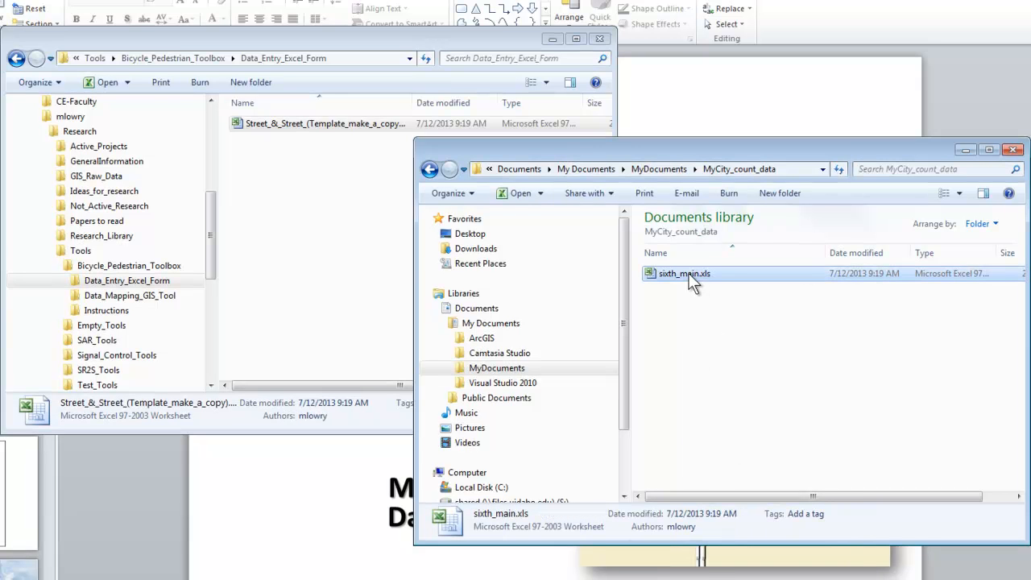
Step: Place another copy of the Street_&_Street template workbook in MyCity_count_data alongside sixth_main.xls
click(408, 179)
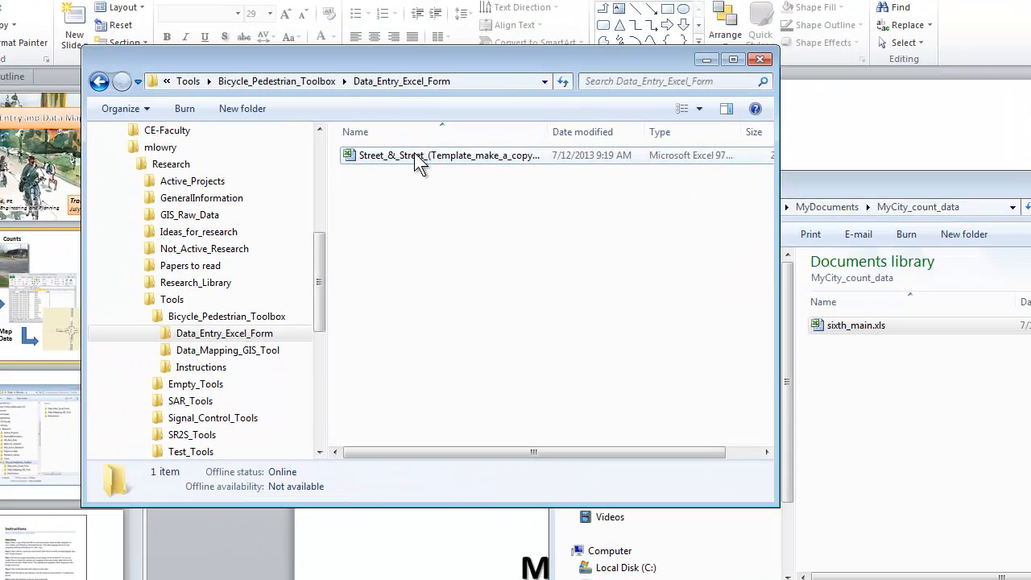
right_click(418, 161)
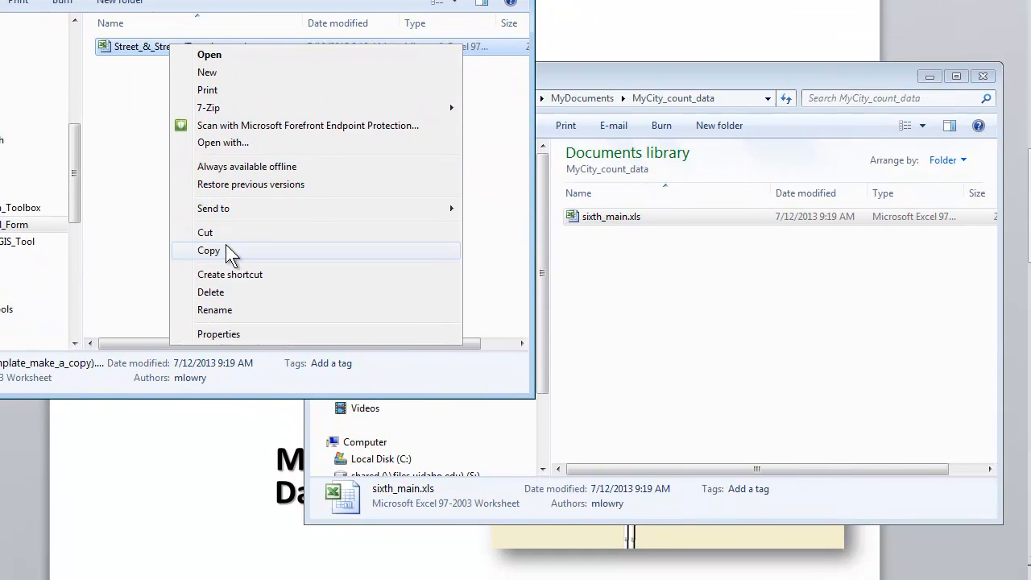
click(482, 358)
click(909, 434)
right_click(654, 311)
click(694, 424)
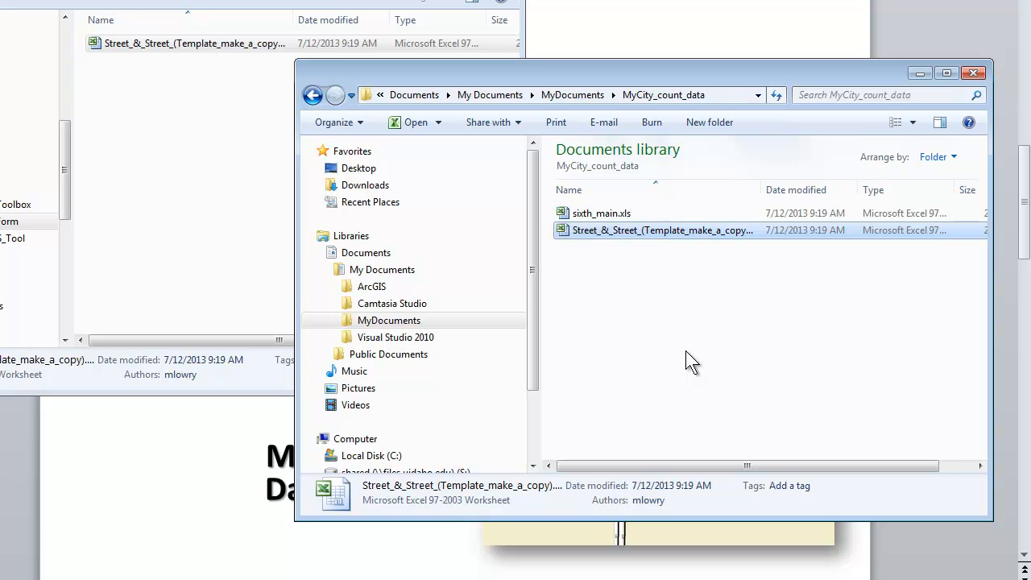
Step: Rename the second template copy as mountainview_white.xls
right_click(647, 232)
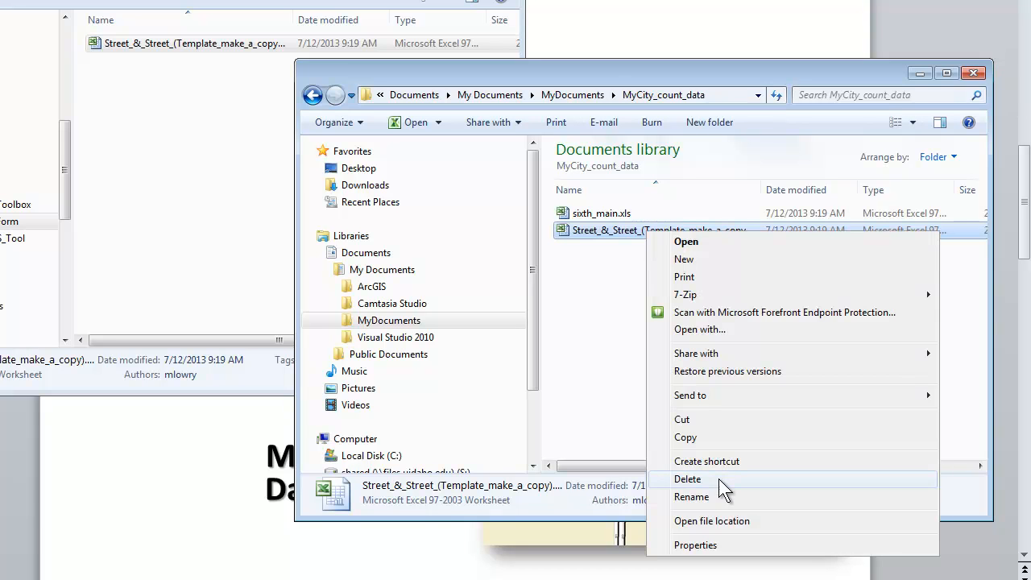
click(712, 496)
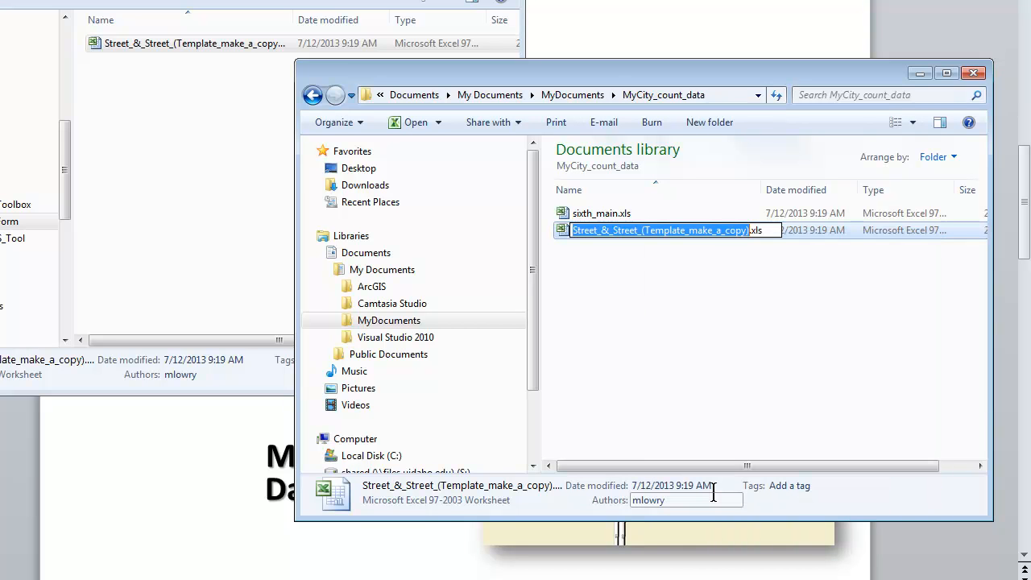
text(mountainv)
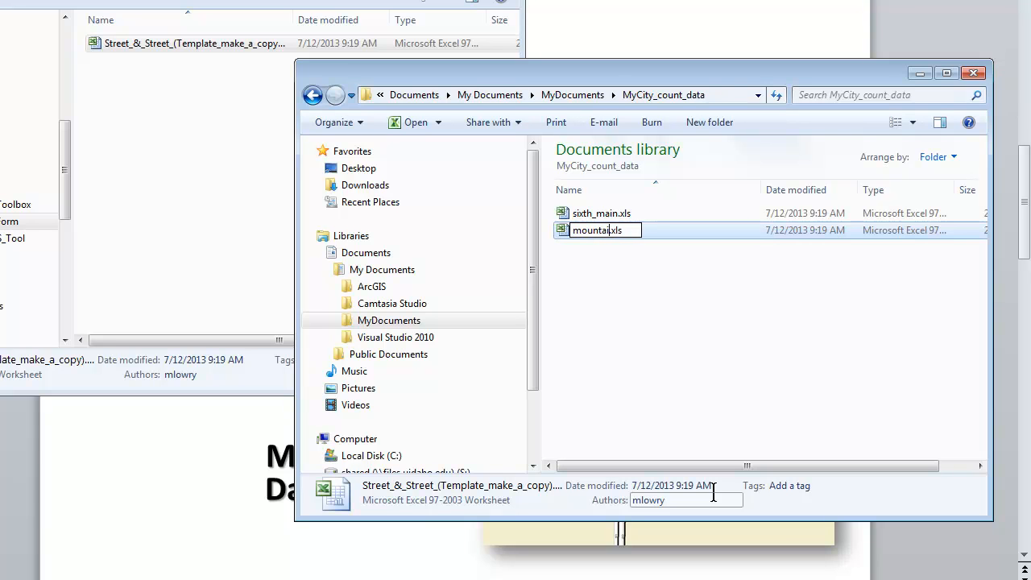
text(iew_)
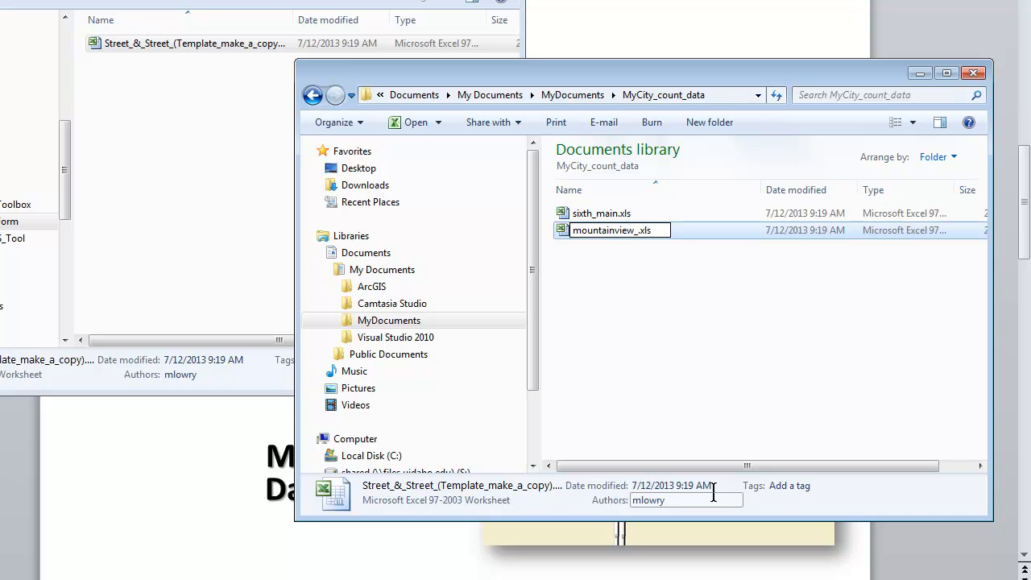
text(white)
key(Return)
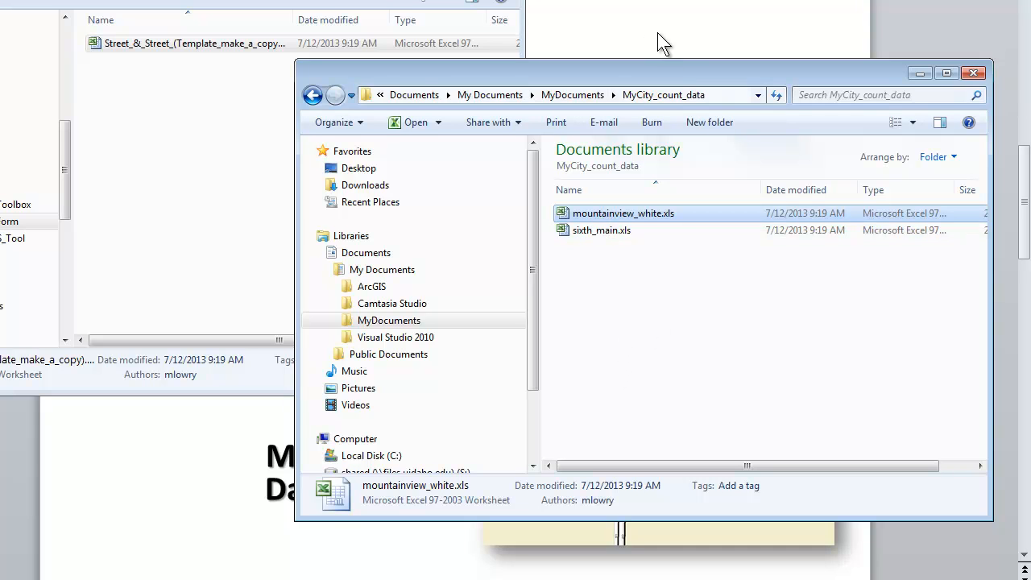
Step: Open sixth_main.xls in Excel and enable its macro content
drag(691, 75, 454, 32)
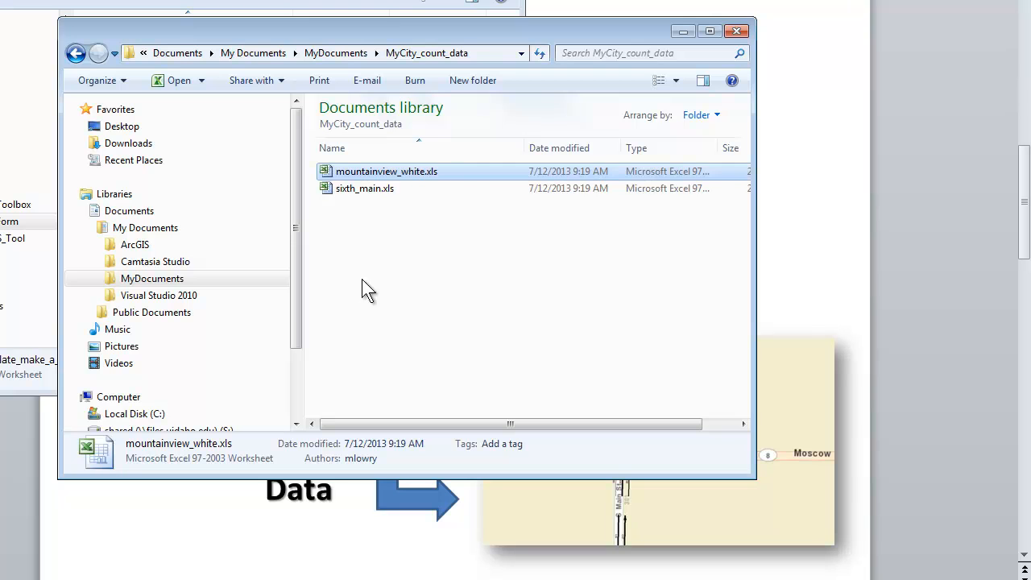
double_click(355, 190)
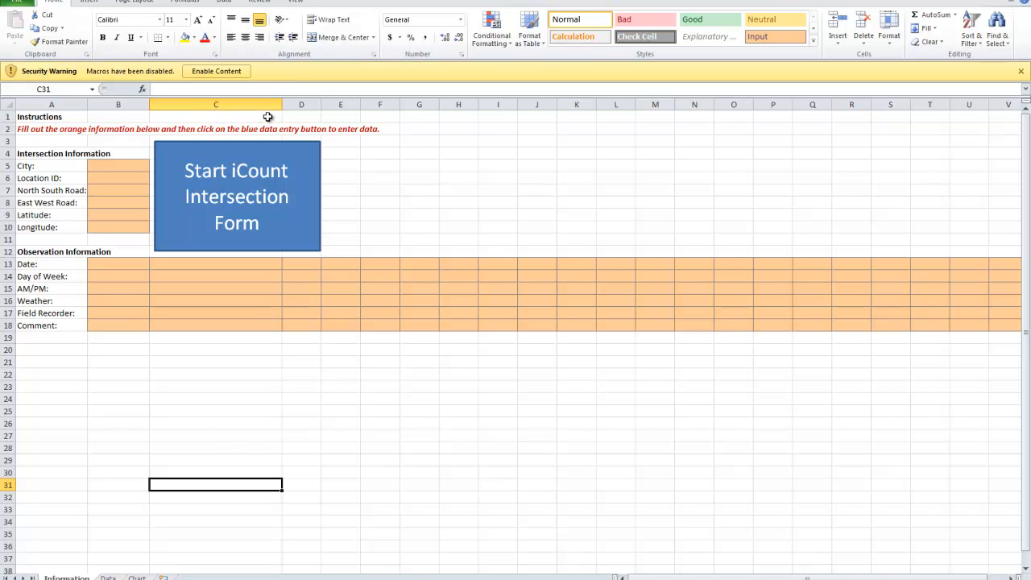
click(215, 72)
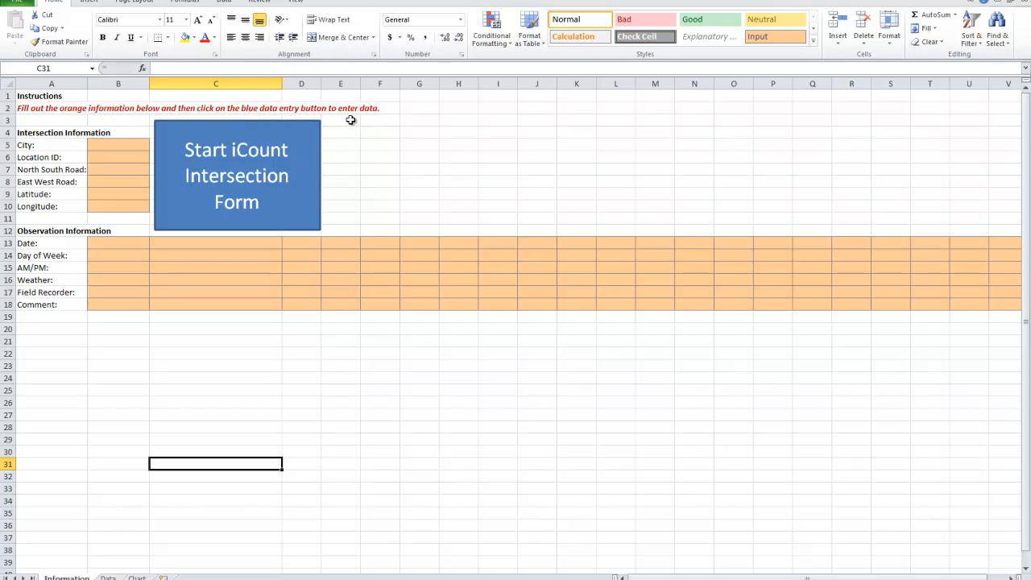
Step: Enter Moscow as the city and 51 as the location ID in the intersection information
click(104, 146)
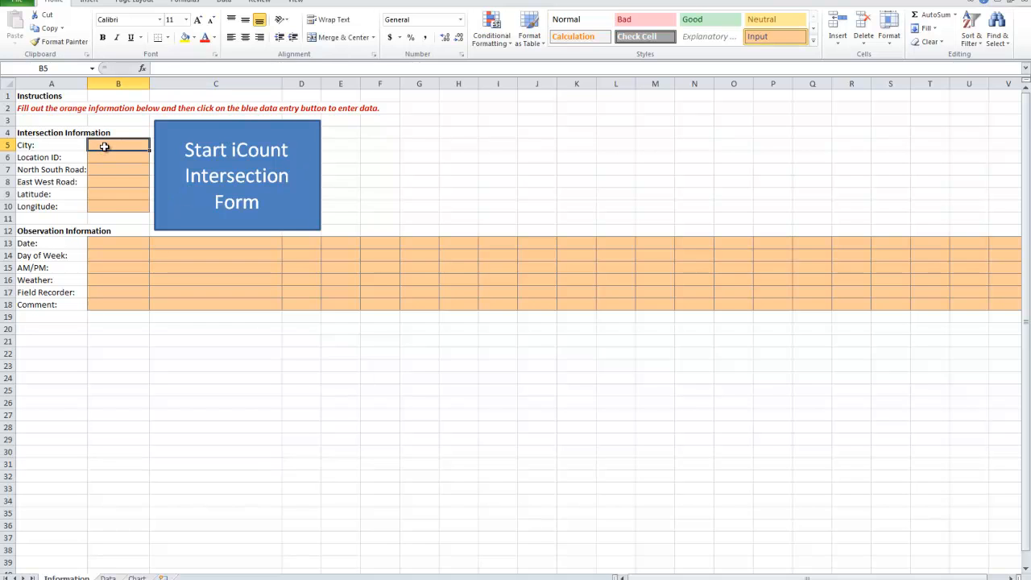
text(Mo)
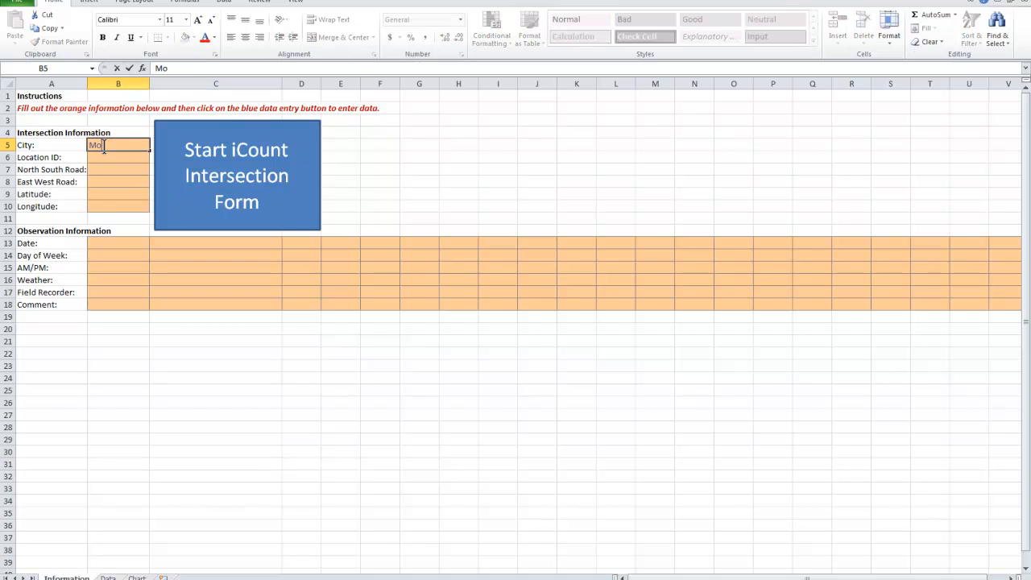
text(scow)
key(Tab)
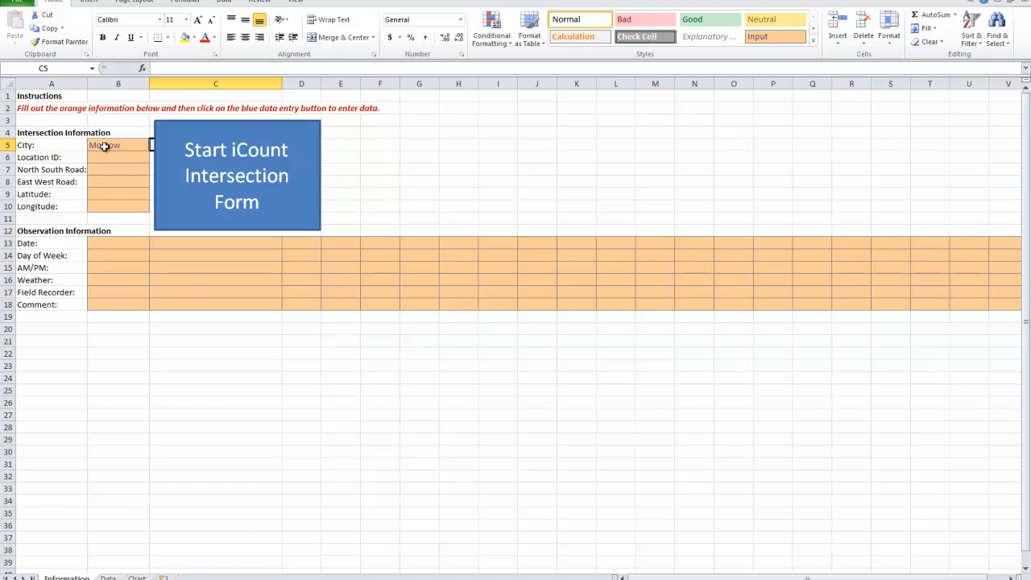
click(120, 159)
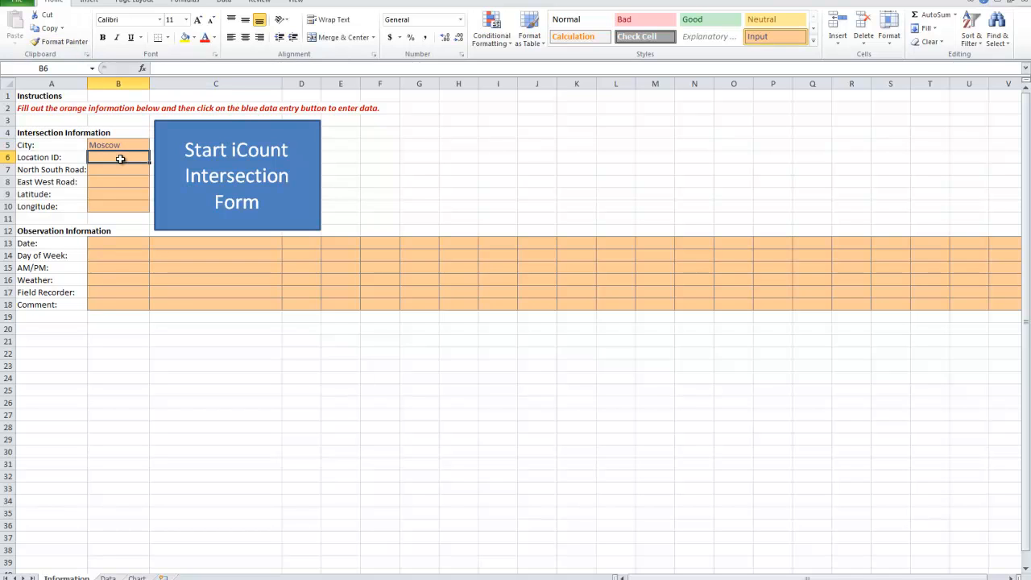
text(51)
key(Return)
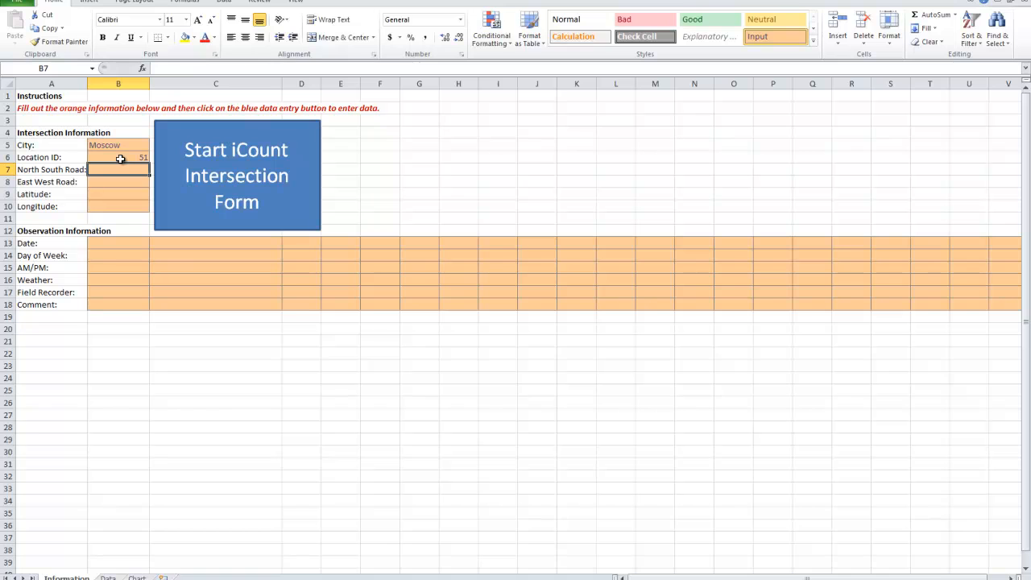
Step: Fill in Main as the north-south road and Sixth as the east-west road
text(Main)
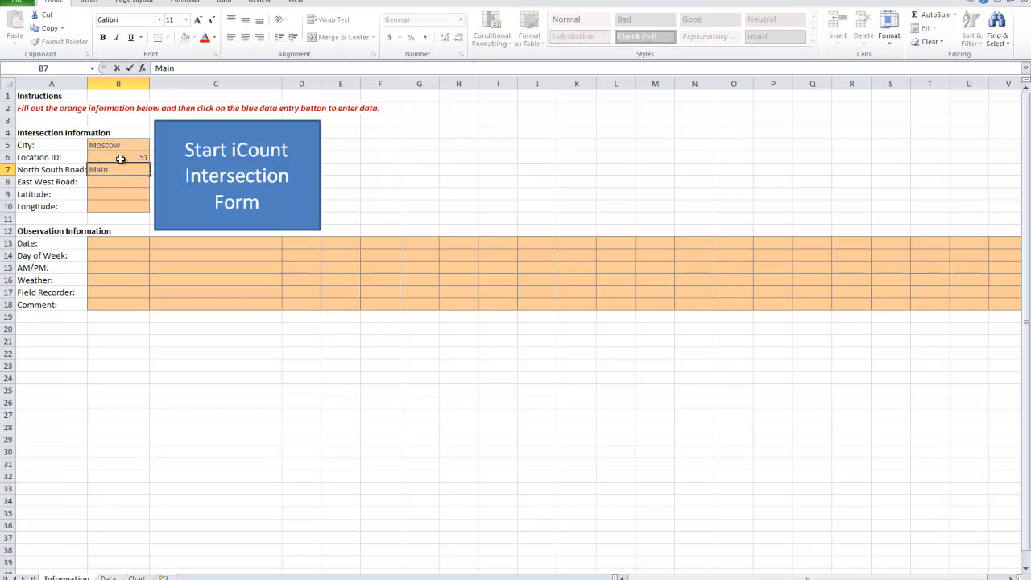
key(Return)
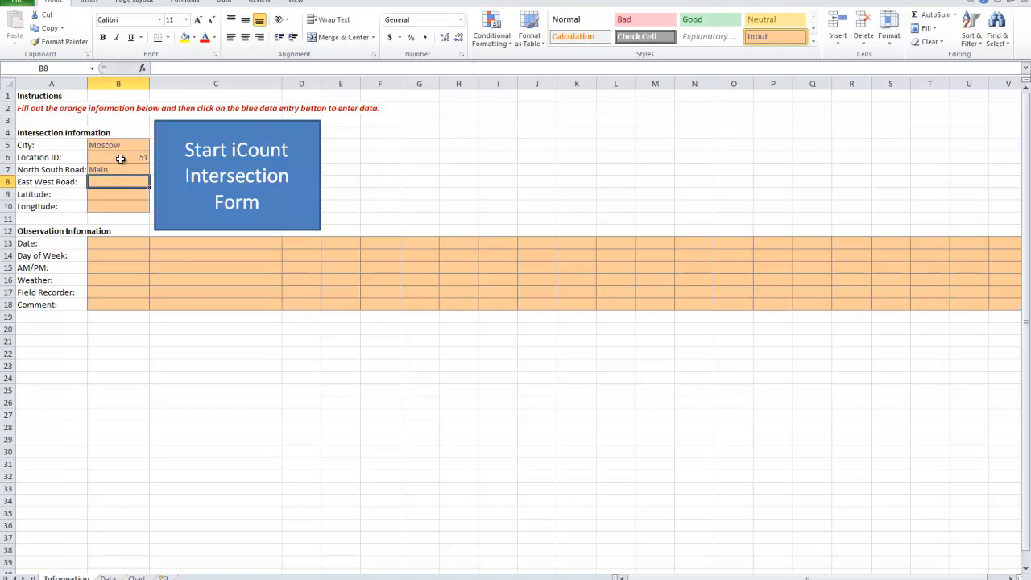
text(Sixty)
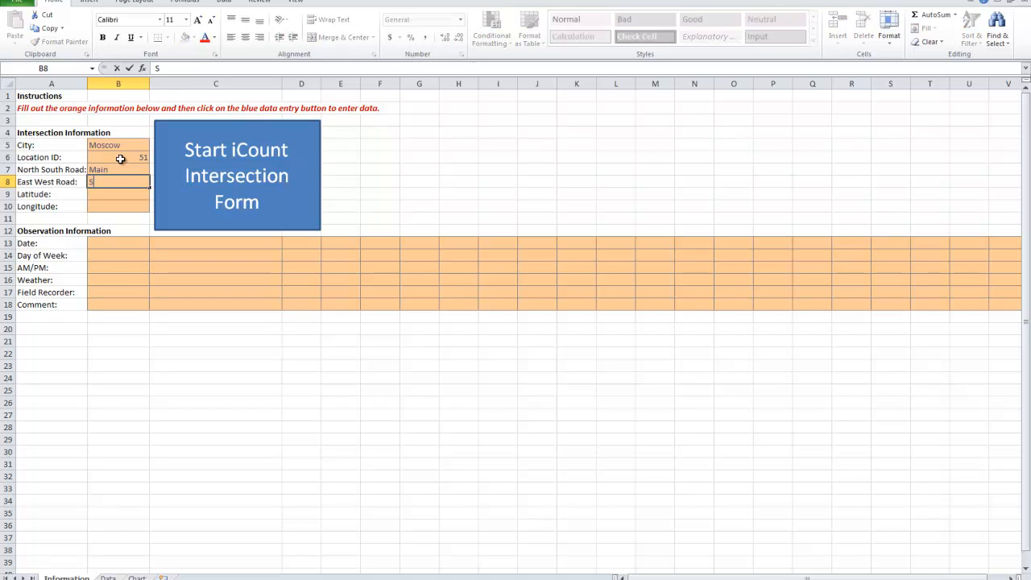
key(BackSpace)
text(jh)
key(BackSpace)
key(BackSpace)
text(h)
key(Return)
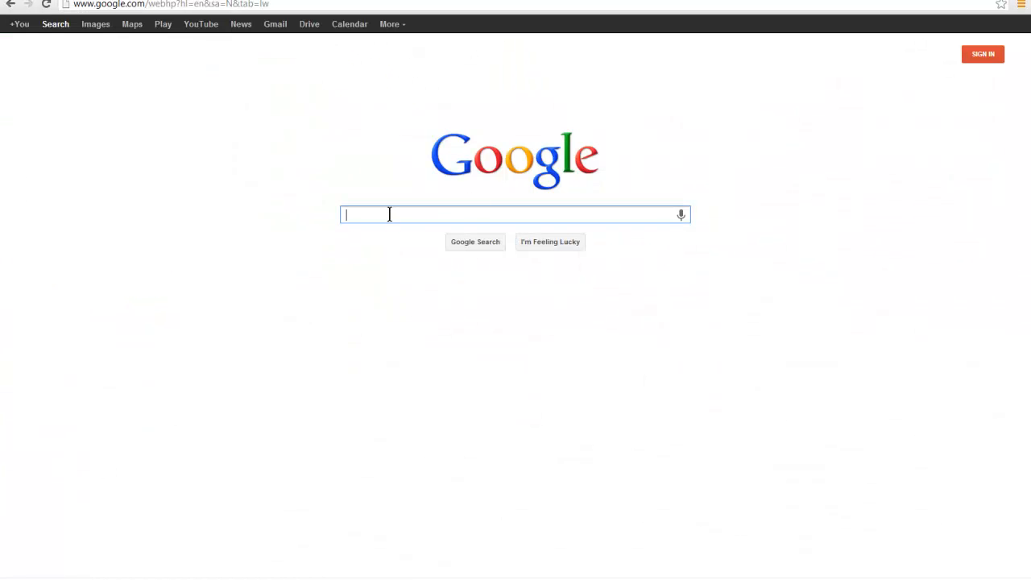
Step: Switch to the web browser, search Google for "moscow, idaho" and open the city's map
text(mosco)
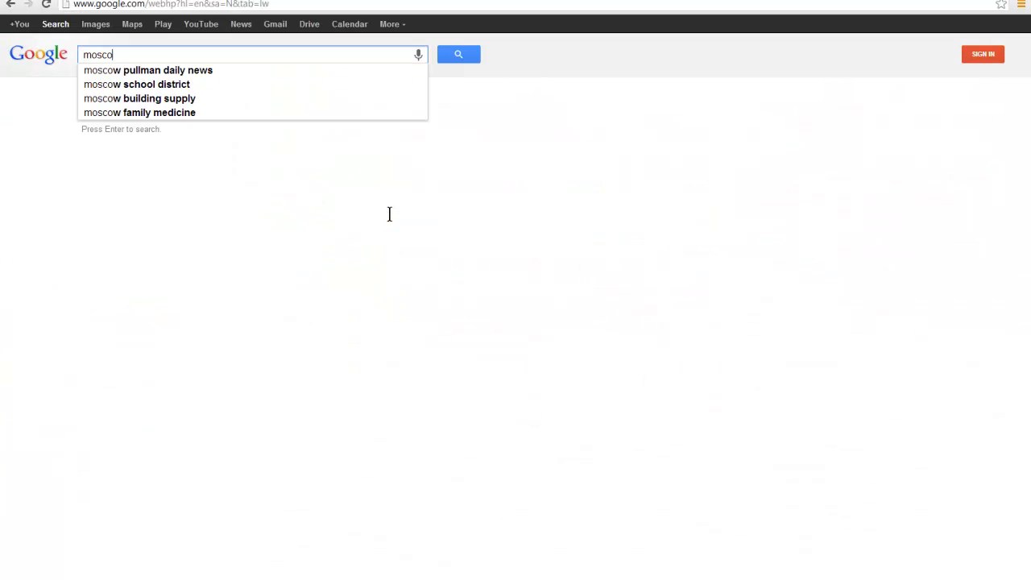
text(w, idaho)
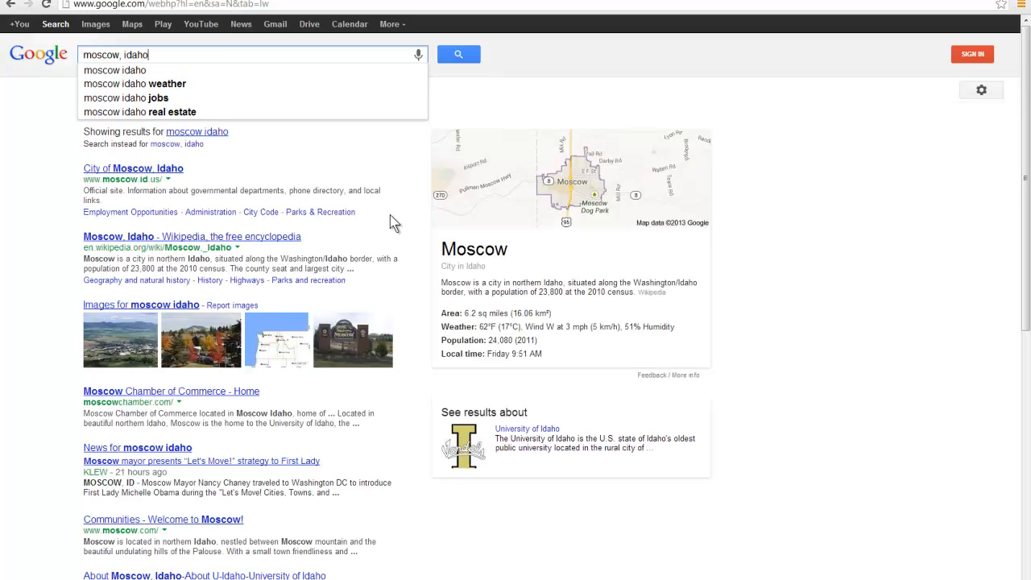
key(Return)
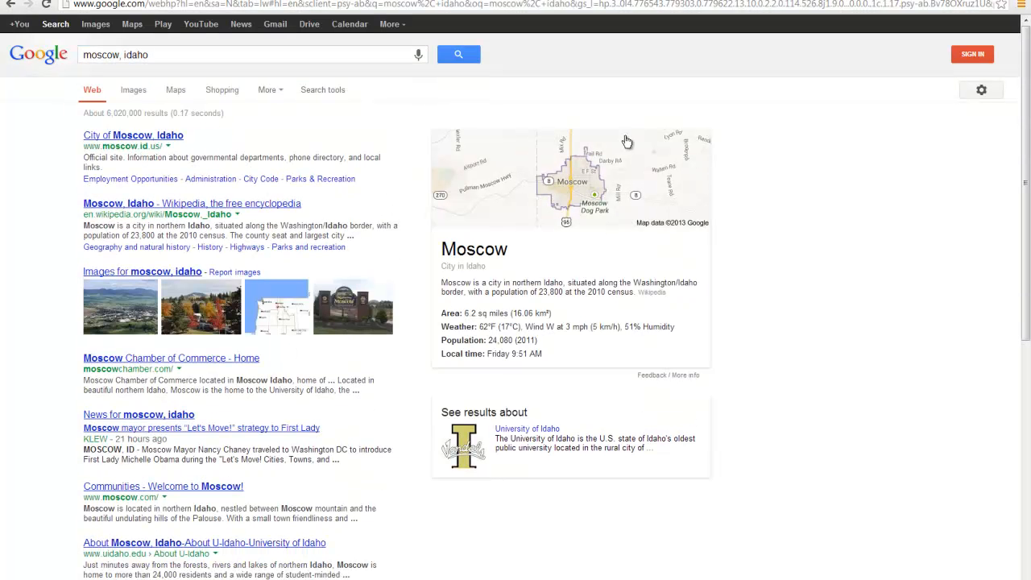
click(586, 179)
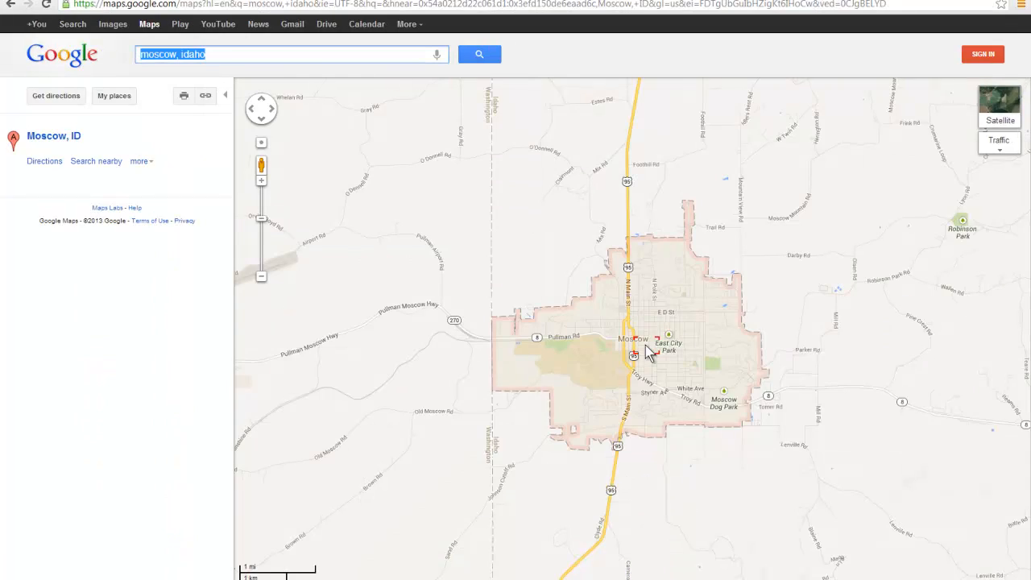
Step: Locate the intersection of S Main St and 6th St on the map and look up its coordinates
scroll(645, 344, up, 3)
drag(630, 348, 707, 226)
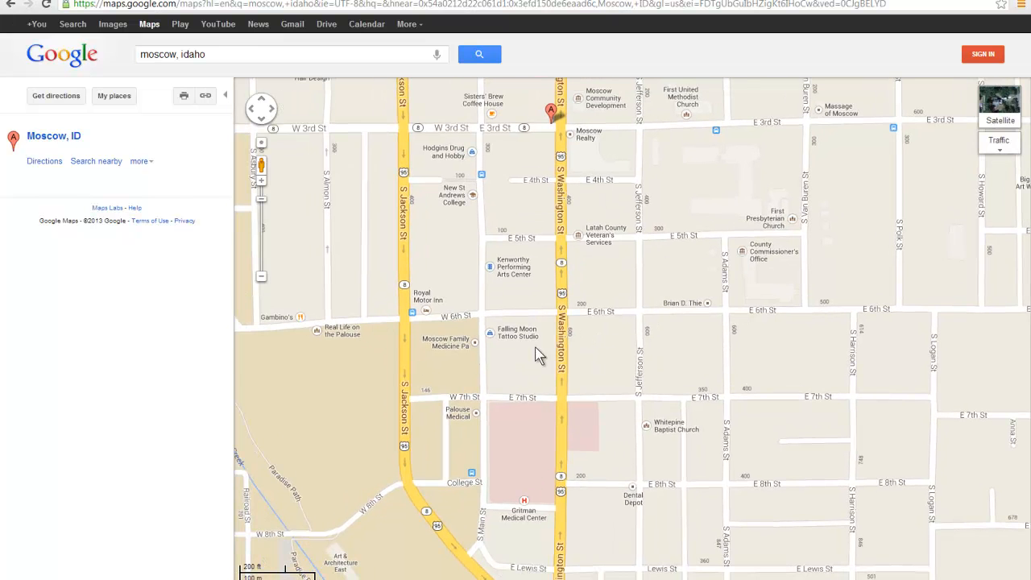
double_click(521, 303)
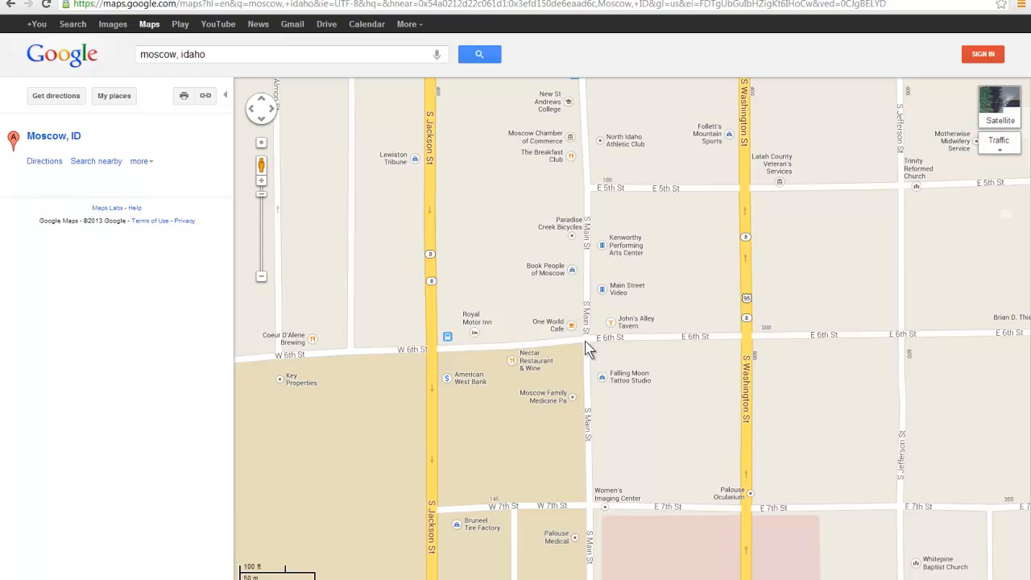
scroll(586, 345, up, 1)
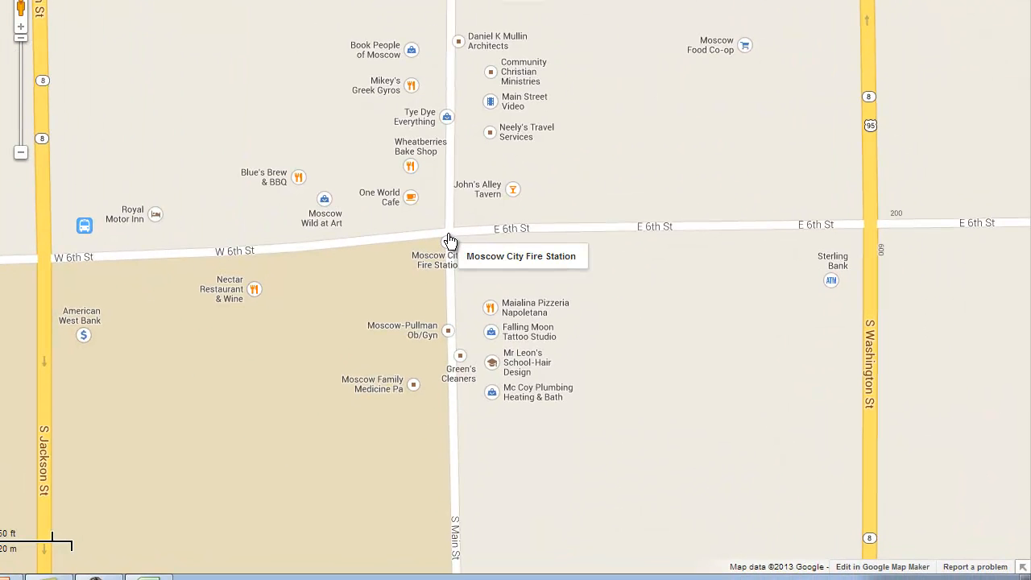
right_click(450, 242)
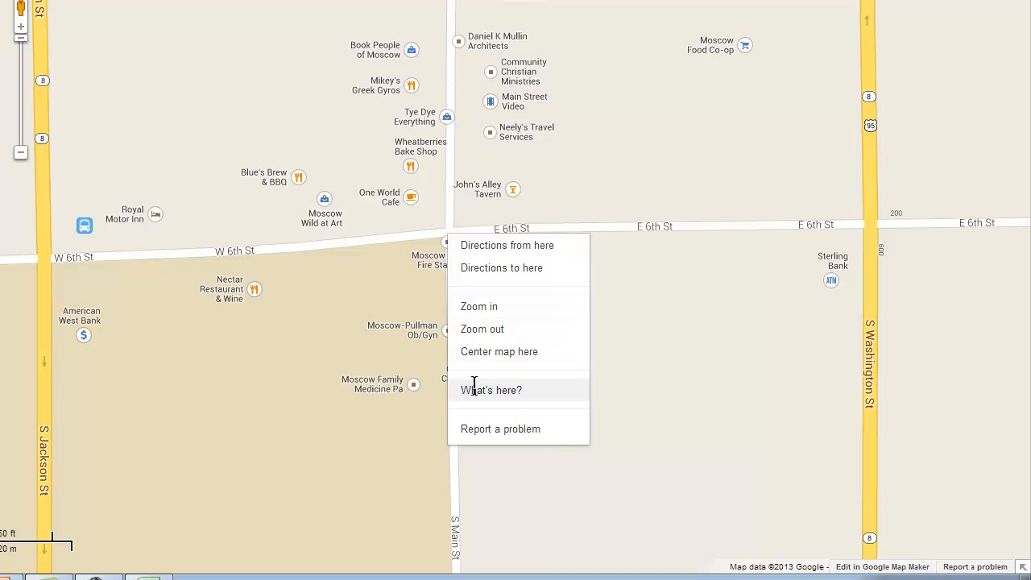
click(475, 388)
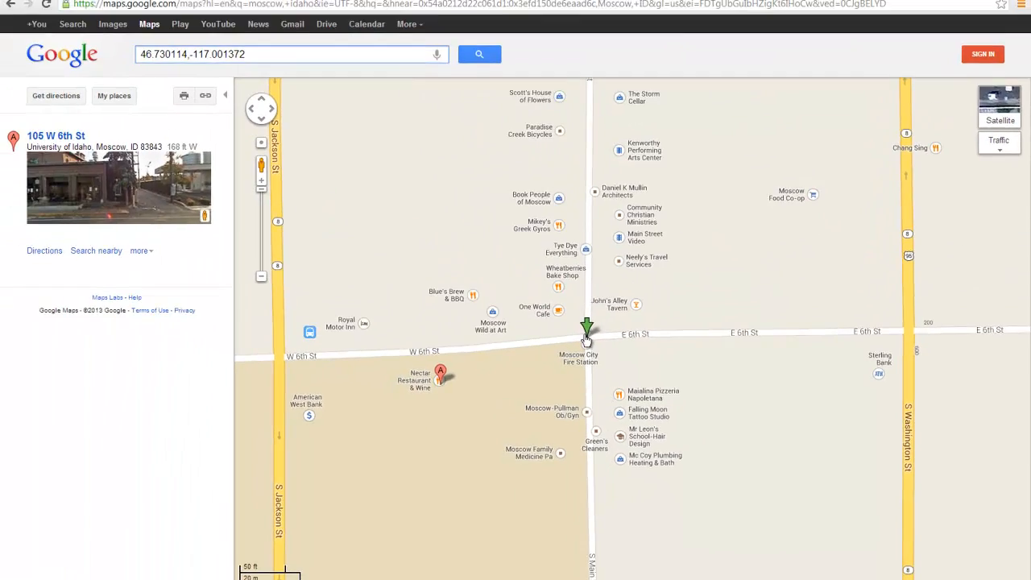
Step: Copy the latitude 46.730114 from Google Maps into the Latitude cell of the Excel workbook
mouse_move(589, 335)
drag(187, 54, 126, 54)
key(ctrl+c)
key(alt+Tab)
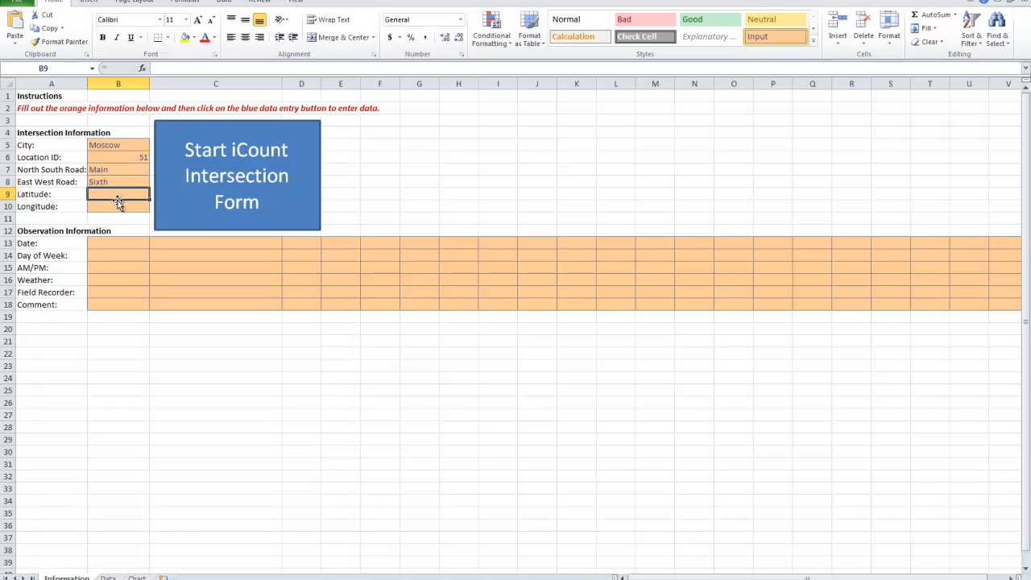
key(ctrl+v)
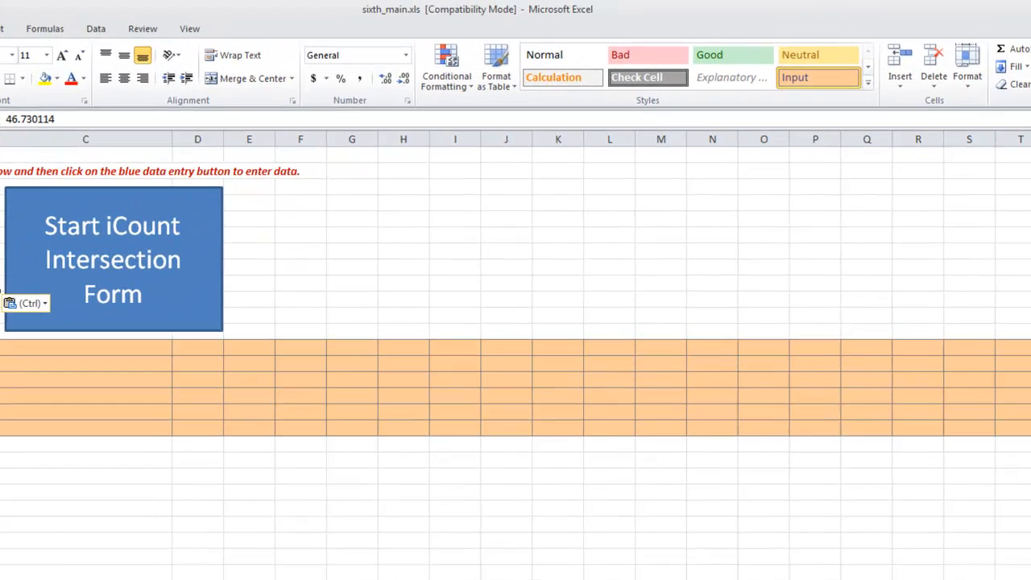
Step: Copy the longitude -117.001372 from Google Maps into the workbook's Longitude cell and enter 7/12/2013 as the first observation date
key(alt+Tab)
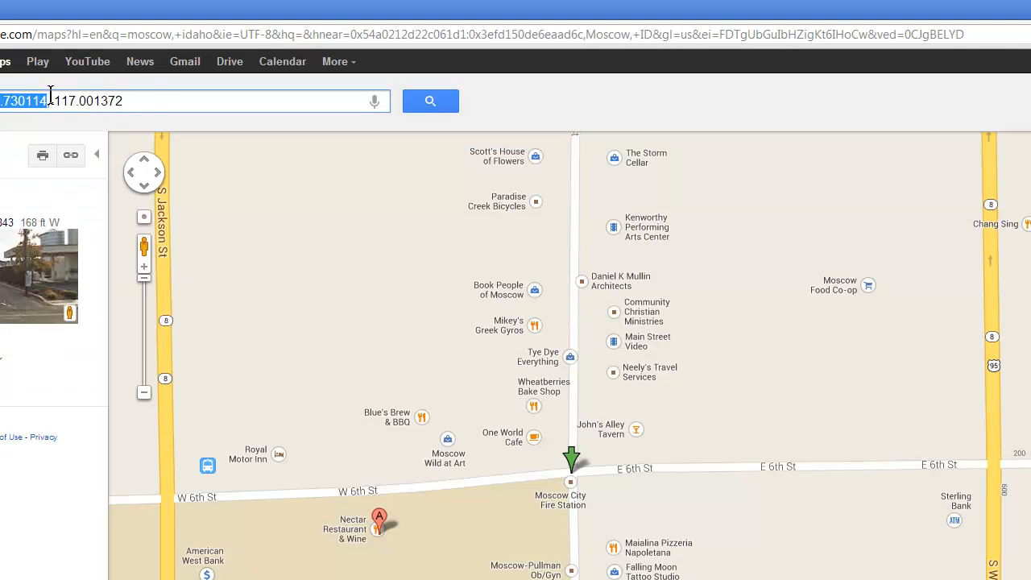
drag(51, 100, 151, 98)
key(ctrl+c)
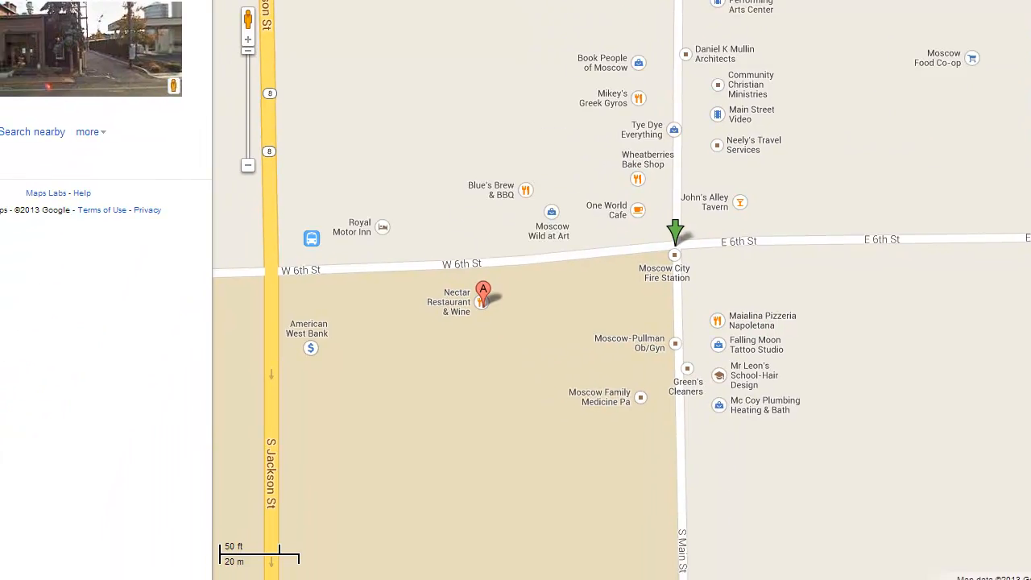
key(alt+Tab)
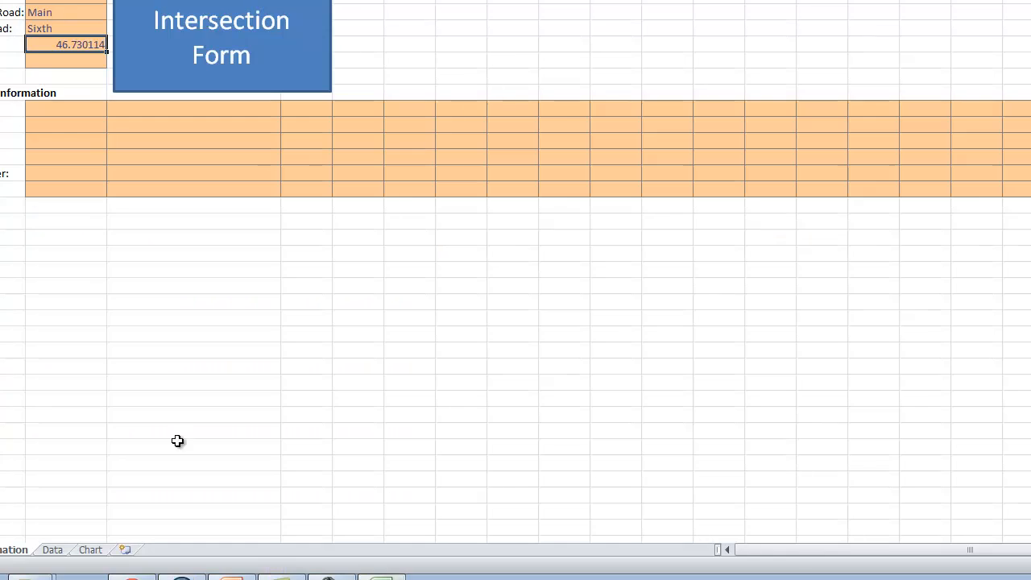
click(75, 60)
key(ctrl+v)
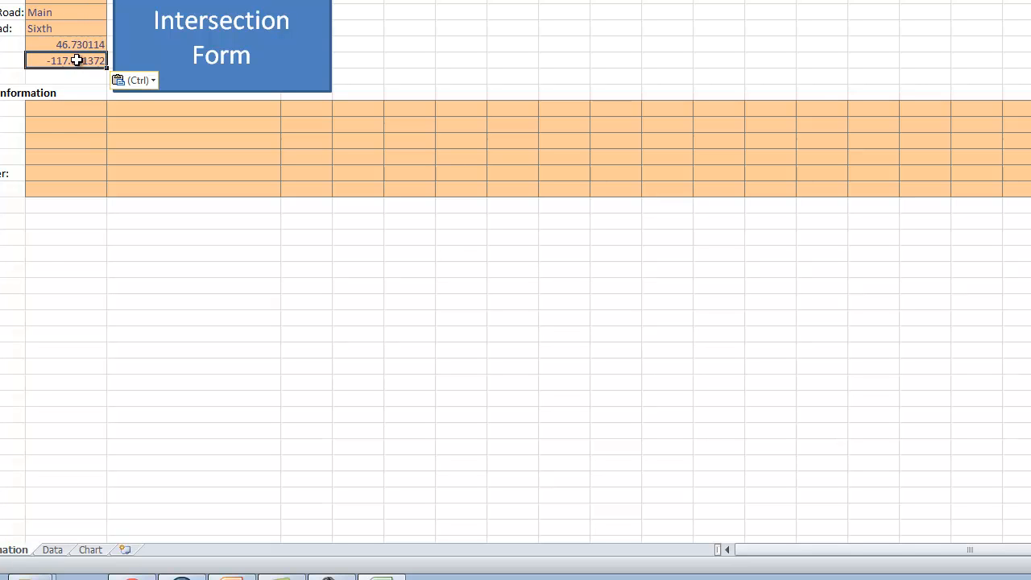
click(415, 275)
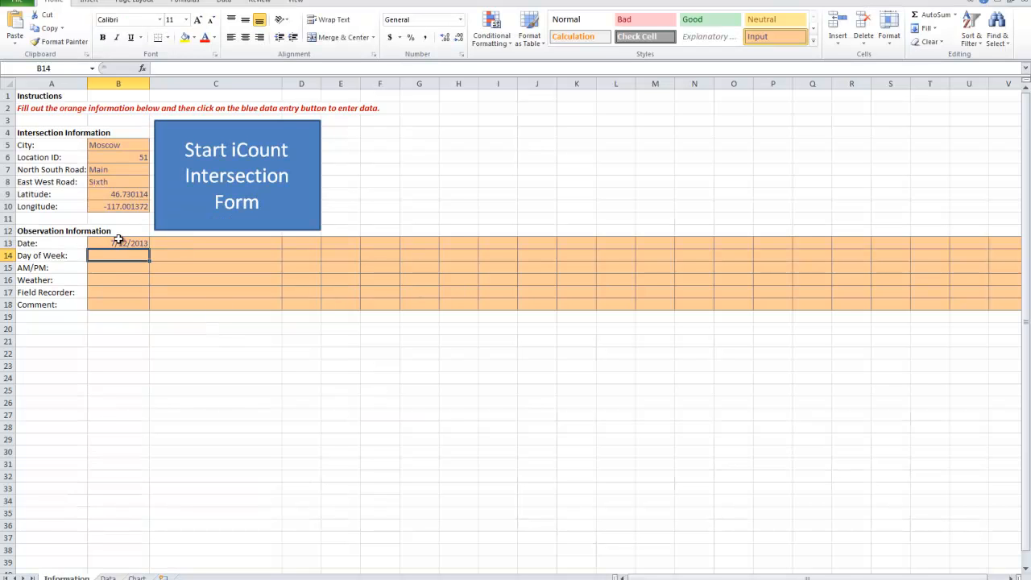
Step: Start the iCount intersection form, enter 07/1//2013 as its date and choose the 7:00 - 7:15 AM increment
click(232, 185)
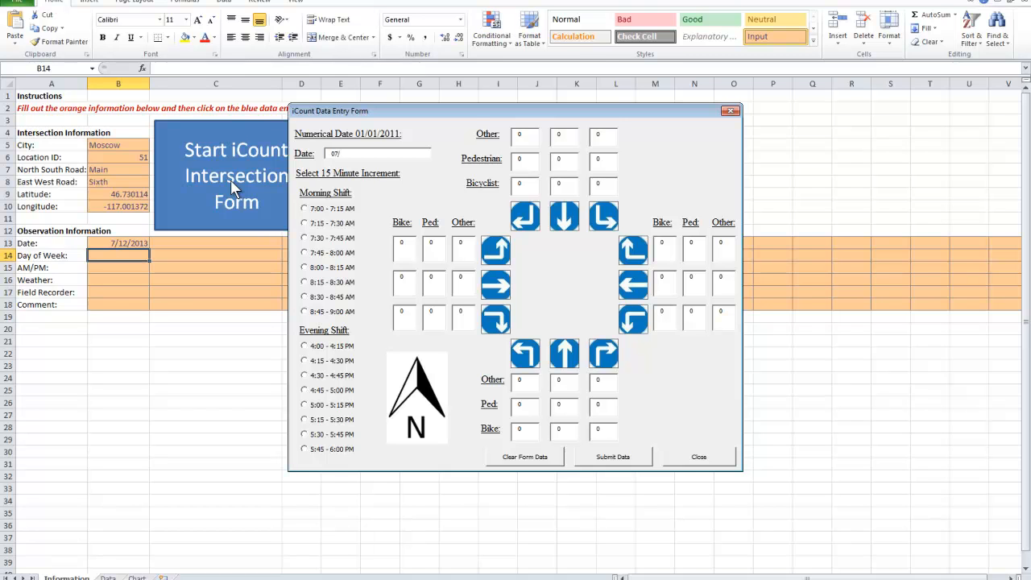
text(/2013)
click(306, 209)
Step: Enter bicycle counts EBL 12, EBR 3, WBT 6, pedestrian counts EBR 15, WBR 5 and other count EBT 2, submit them and close the form
click(524, 143)
click(401, 245)
key(Tab)
key(Tab)
key(Tab)
click(611, 459)
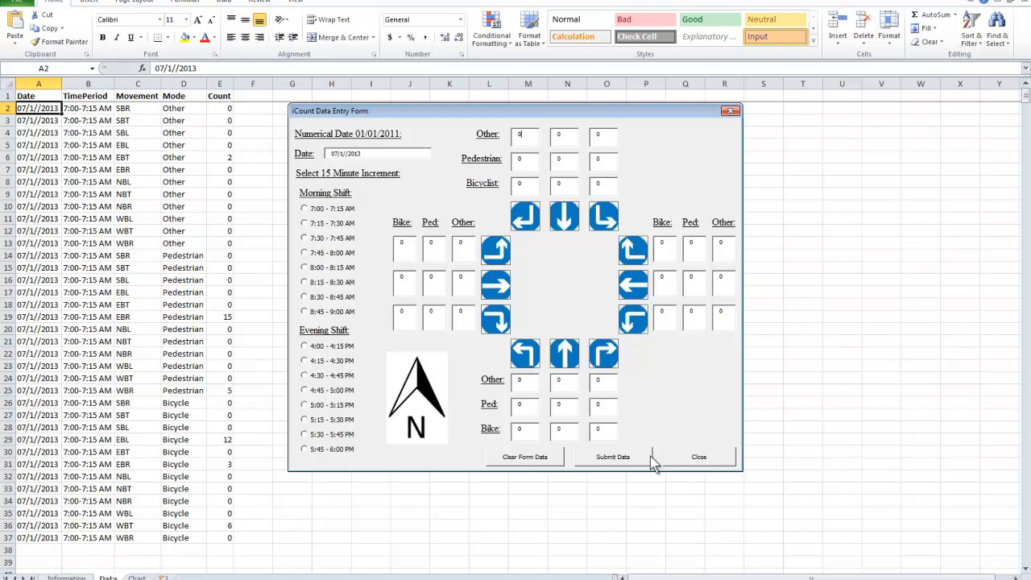
click(699, 458)
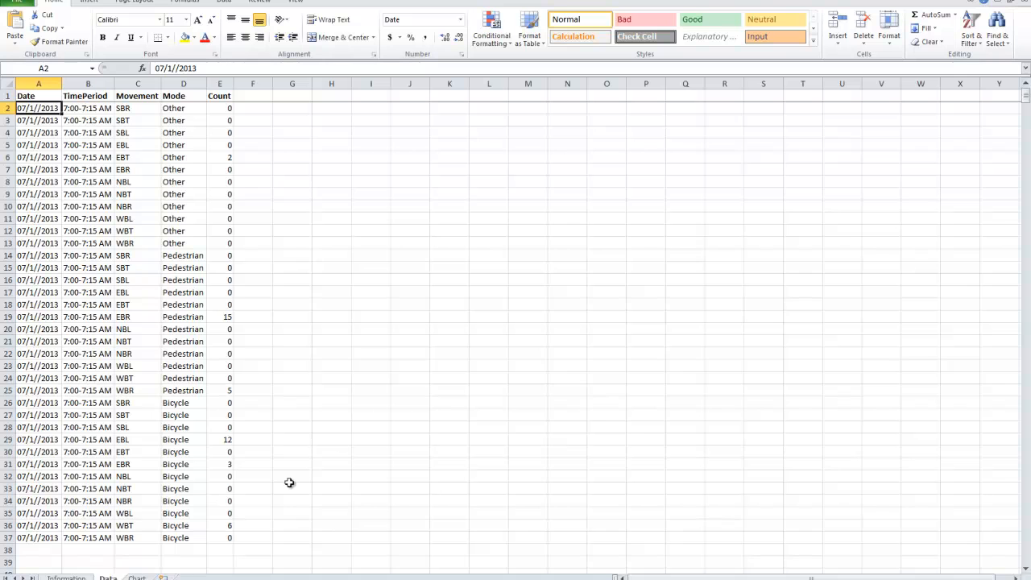
Step: Review the workbook's Information, Data and Chart sheets after the count submission
click(78, 577)
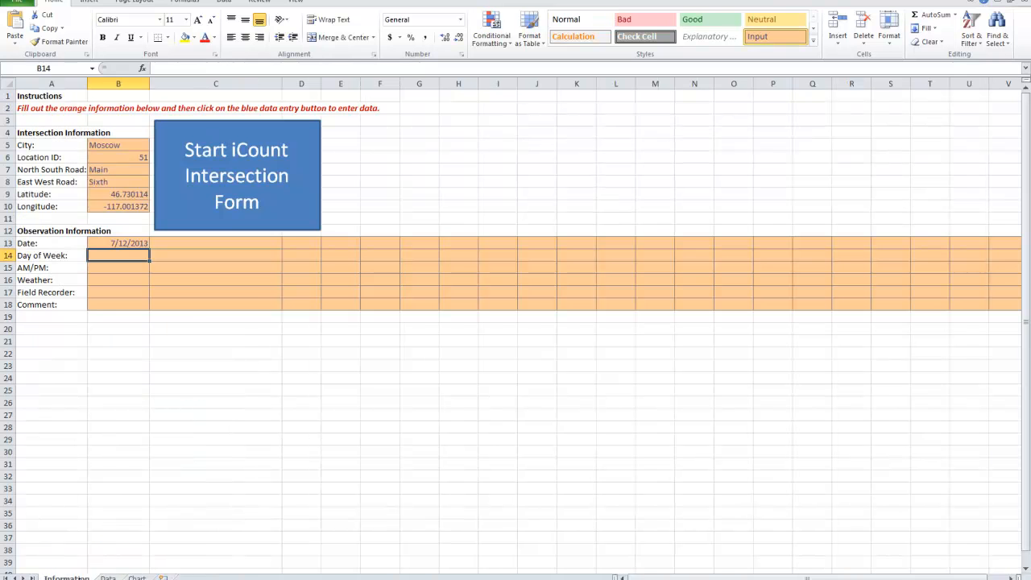
click(108, 578)
click(137, 578)
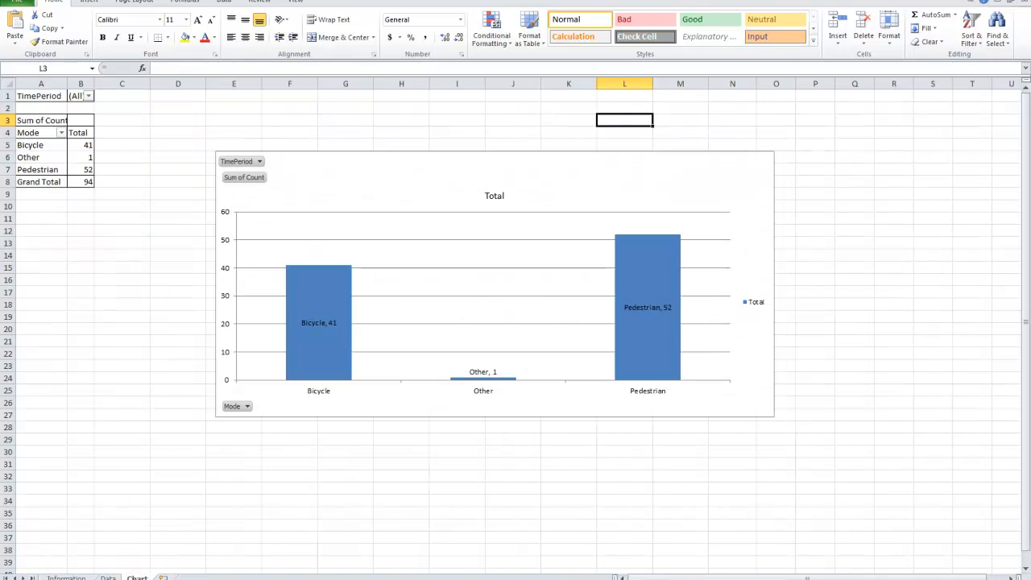
click(108, 578)
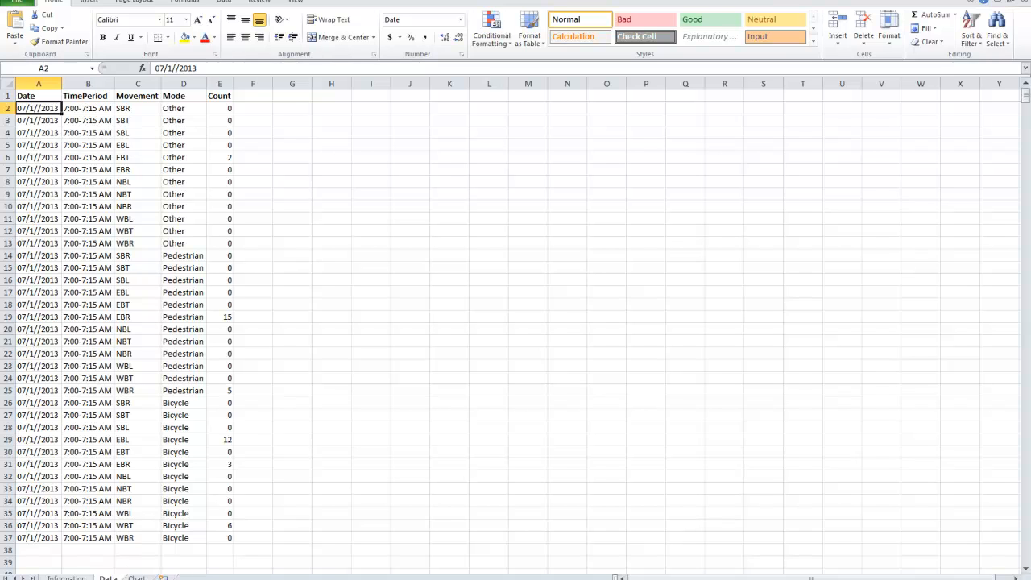
Step: Start another iCount form entry from the Information sheet, dated 7/12/2013, for the 7:15 - 7:30 AM increment
click(66, 578)
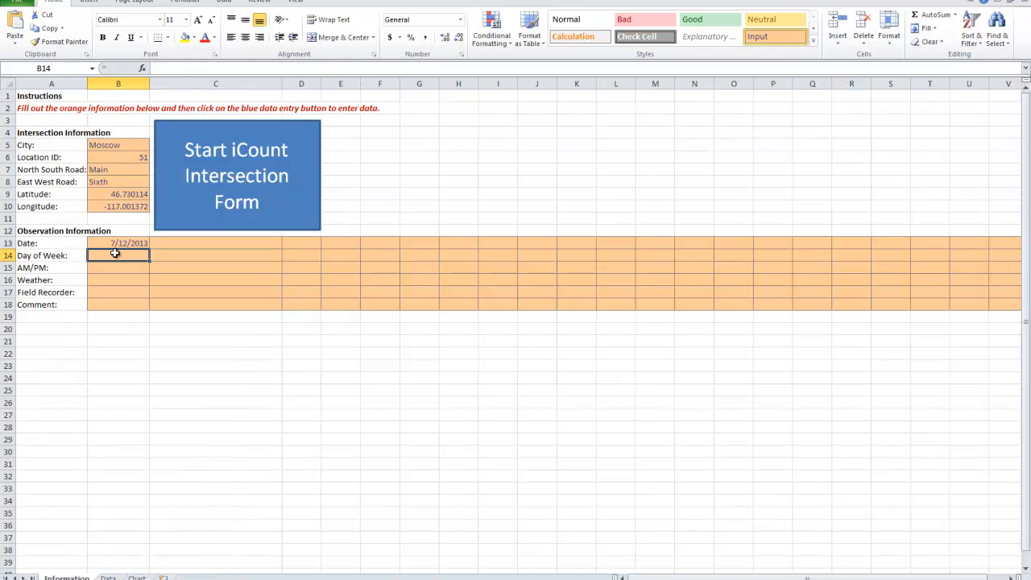
click(257, 180)
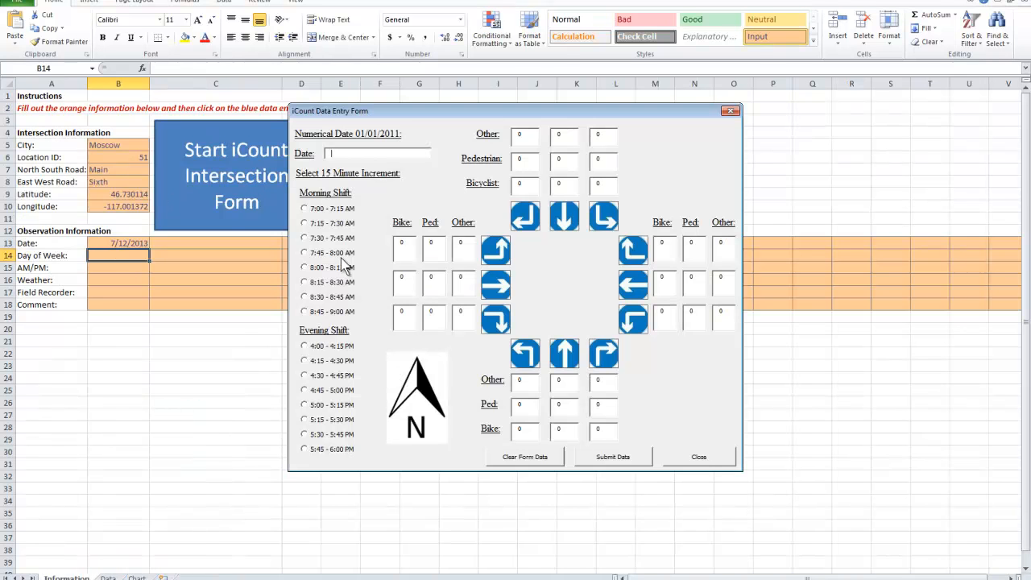
click(305, 224)
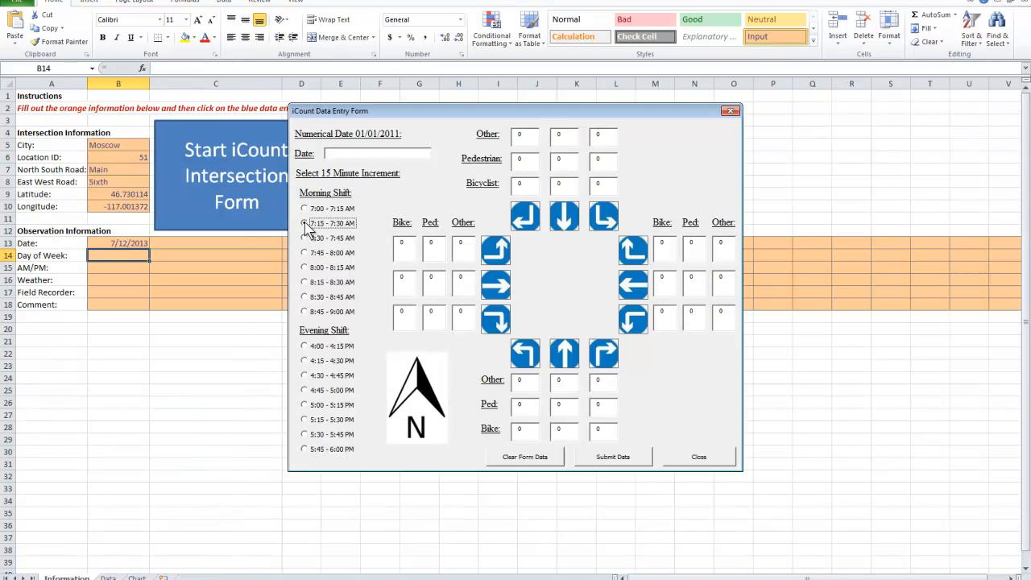
click(352, 154)
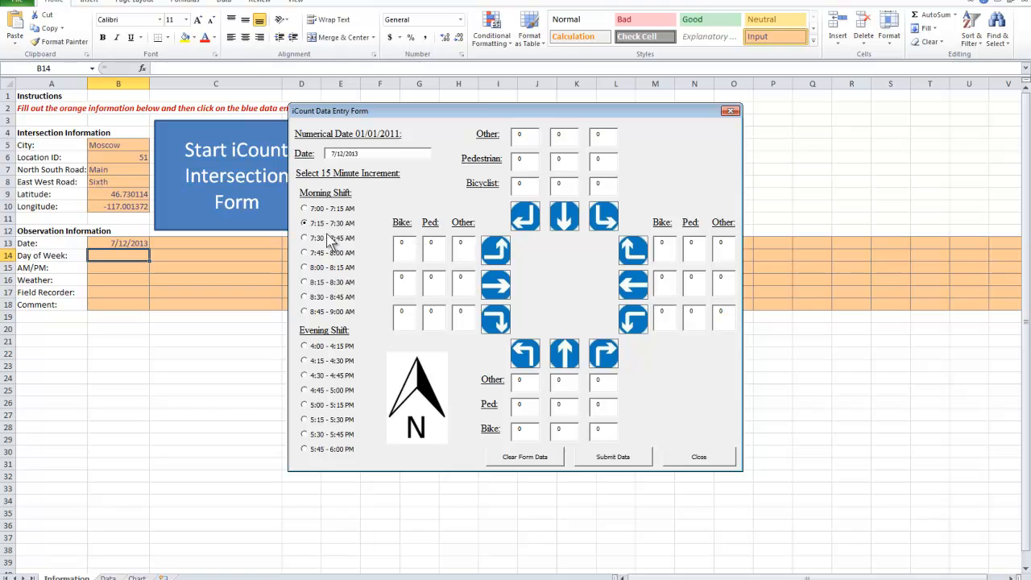
Step: Enter a pedestrian count of 15 and an NBT other count of 8 for 7:15 - 7:30 AM, submit them, and close the form
click(305, 224)
click(440, 279)
drag(440, 279, 390, 281)
key(Tab)
key(Tab)
text(5)
drag(580, 379, 535, 377)
text(8)
click(615, 459)
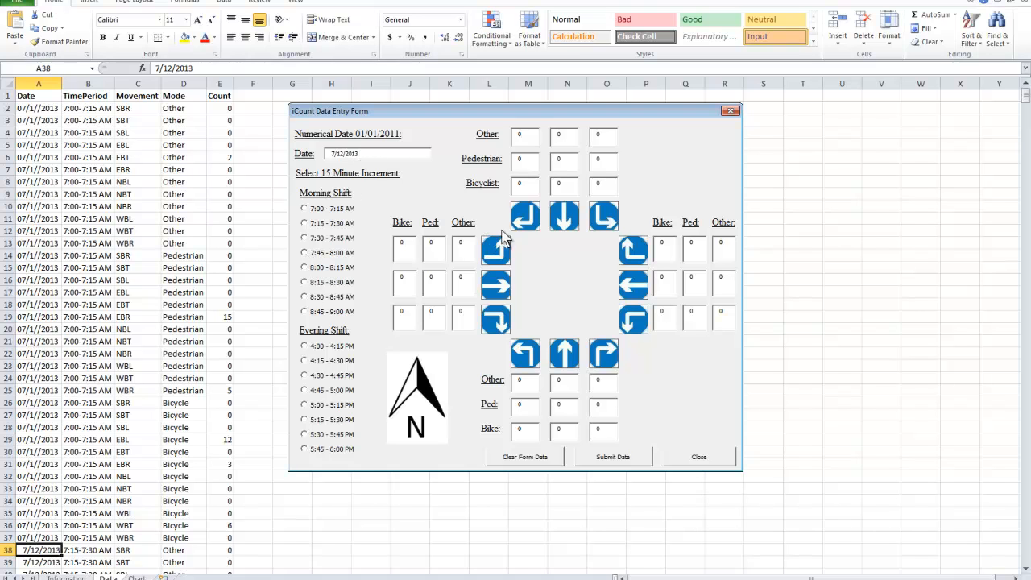
click(530, 459)
click(696, 457)
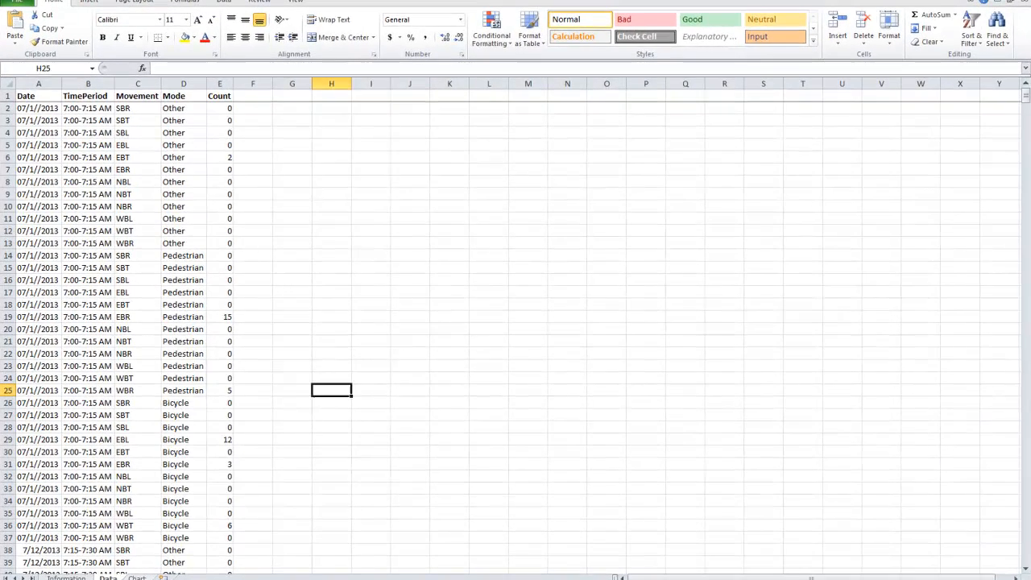
Step: Refresh the pivot table on the Chart sheet with the submitted counts
click(137, 578)
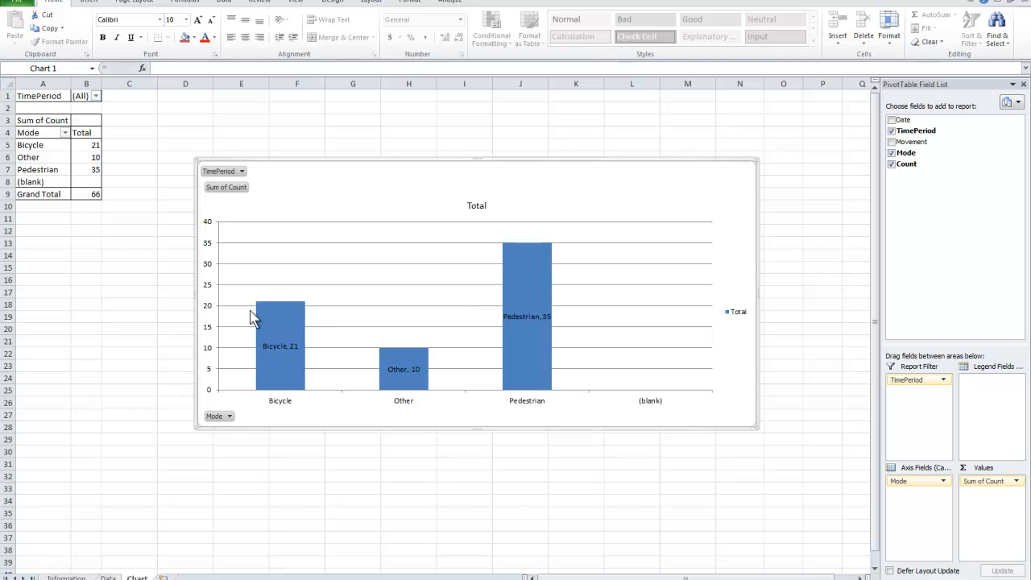
click(66, 158)
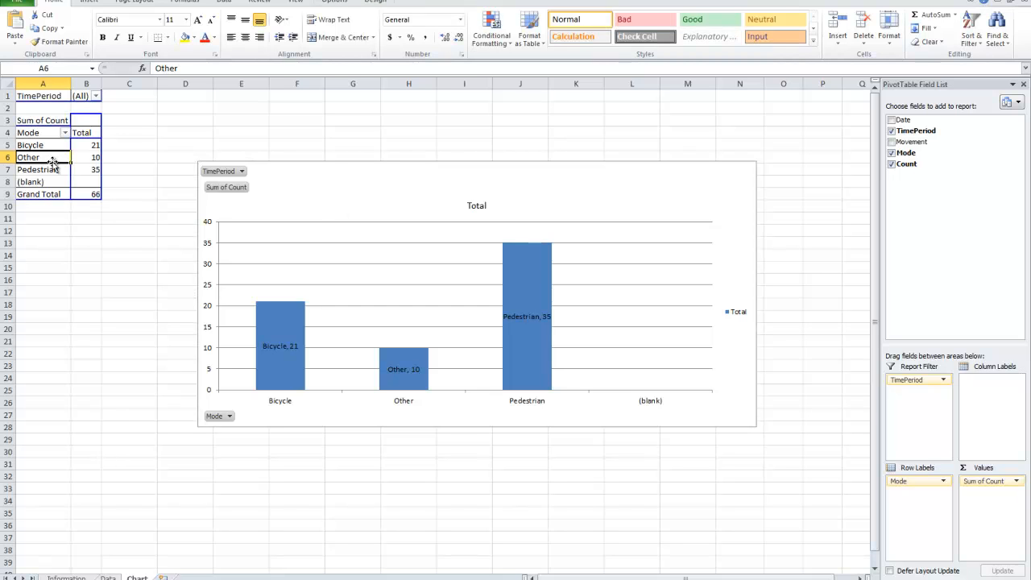
click(334, 2)
click(369, 22)
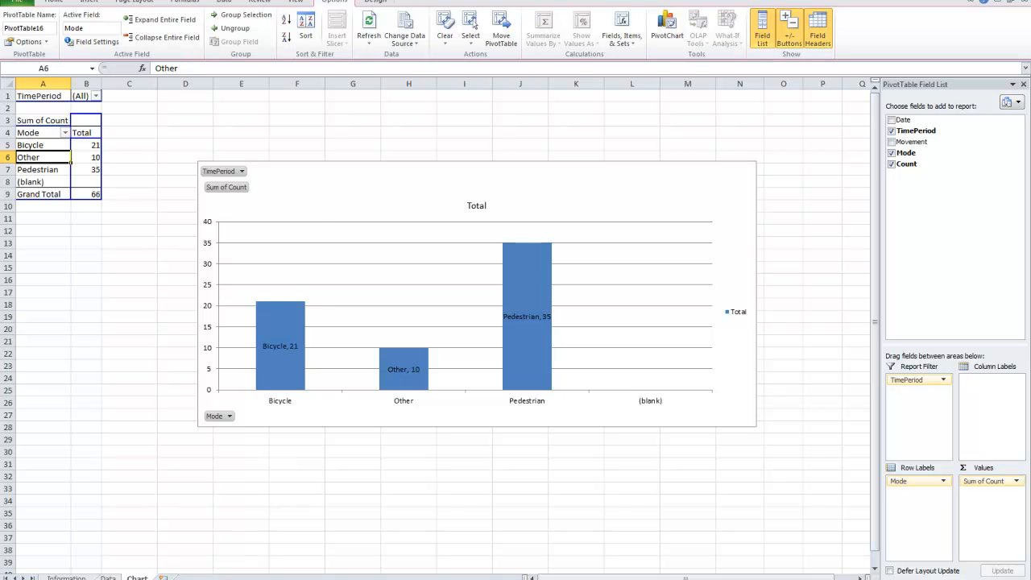
Step: Open the Sixth_Jackson.xls workbook from the Moscow_Count_Data folder
click(91, 577)
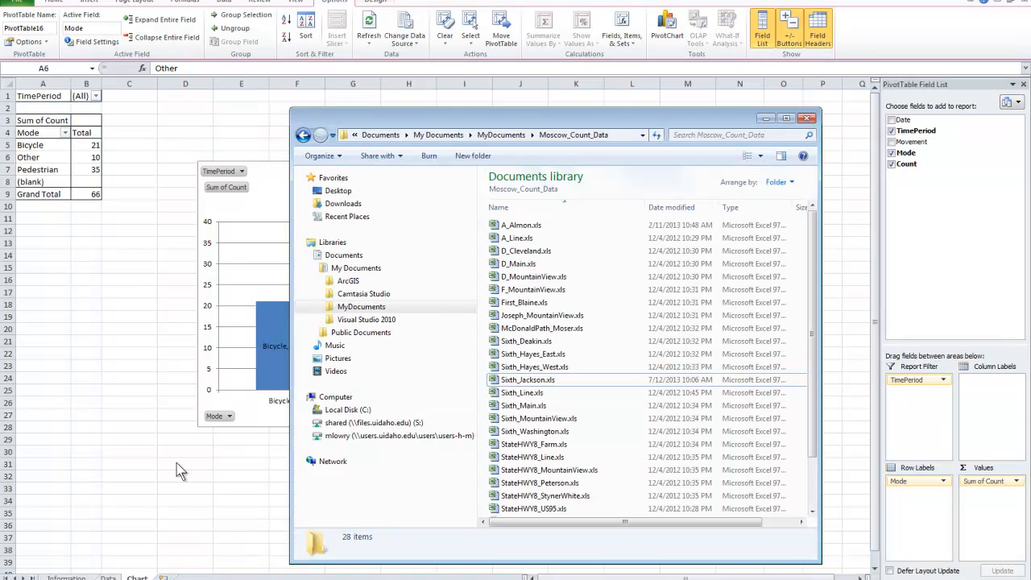
drag(693, 112, 629, 46)
mouse_move(750, 169)
mouse_down()
mouse_move(751, 260)
mouse_move(750, 153)
mouse_up()
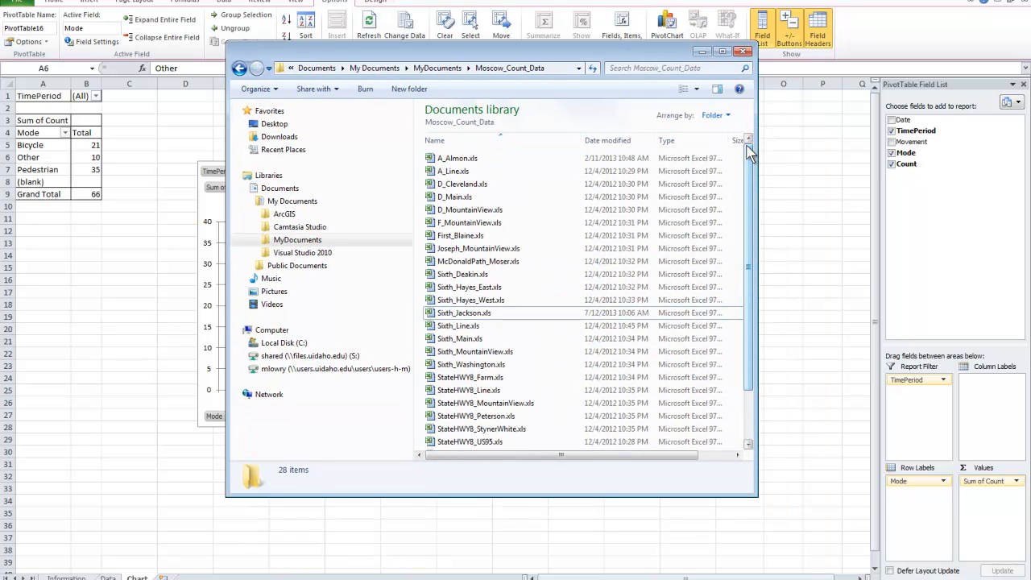
double_click(466, 312)
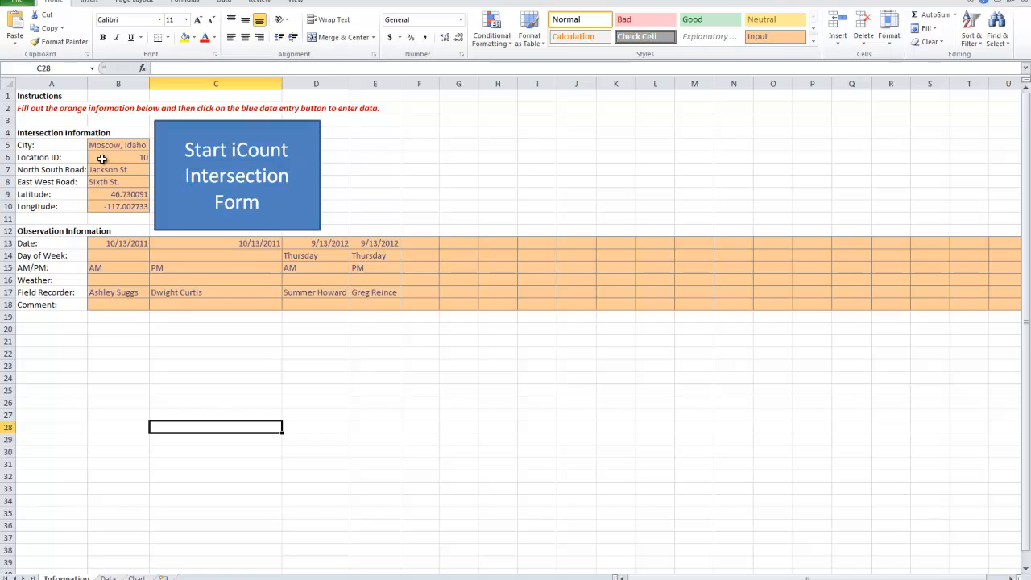
Step: Review the observation dates on the Information sheet, the count records on the Data sheet and the Chart sheet
click(130, 243)
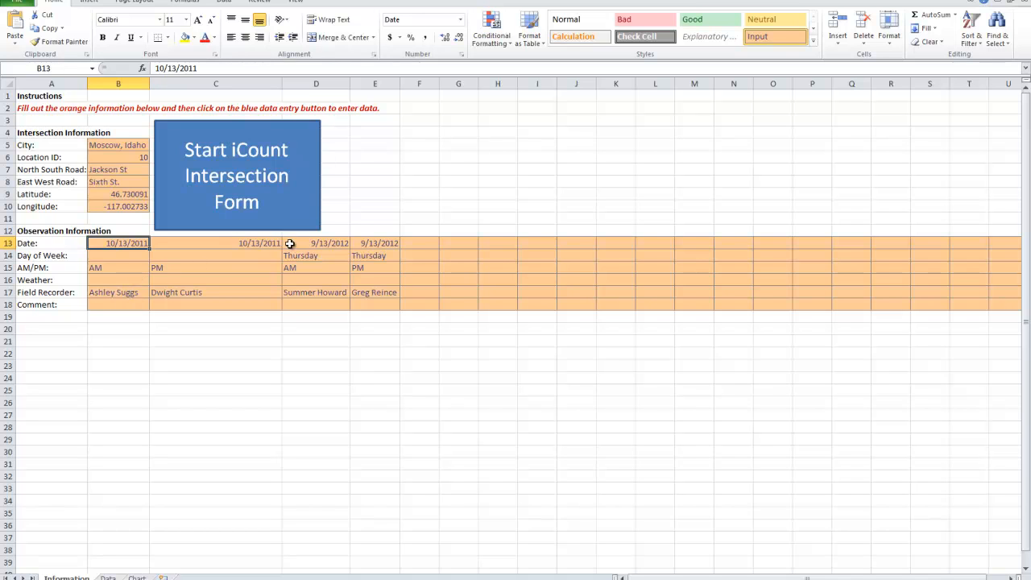
shift+click(250, 243)
click(320, 244)
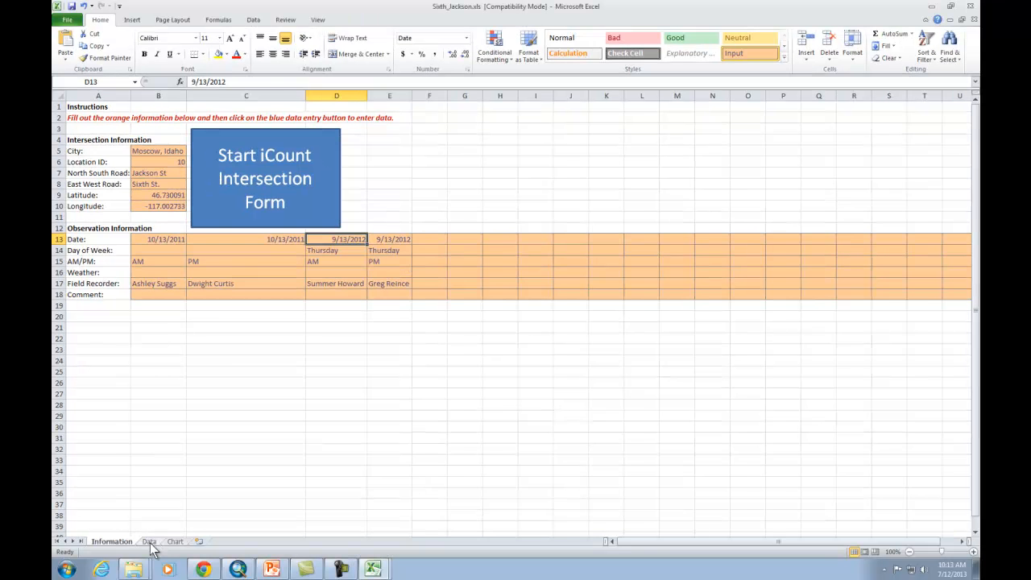
click(107, 578)
scroll(137, 306, up, 7)
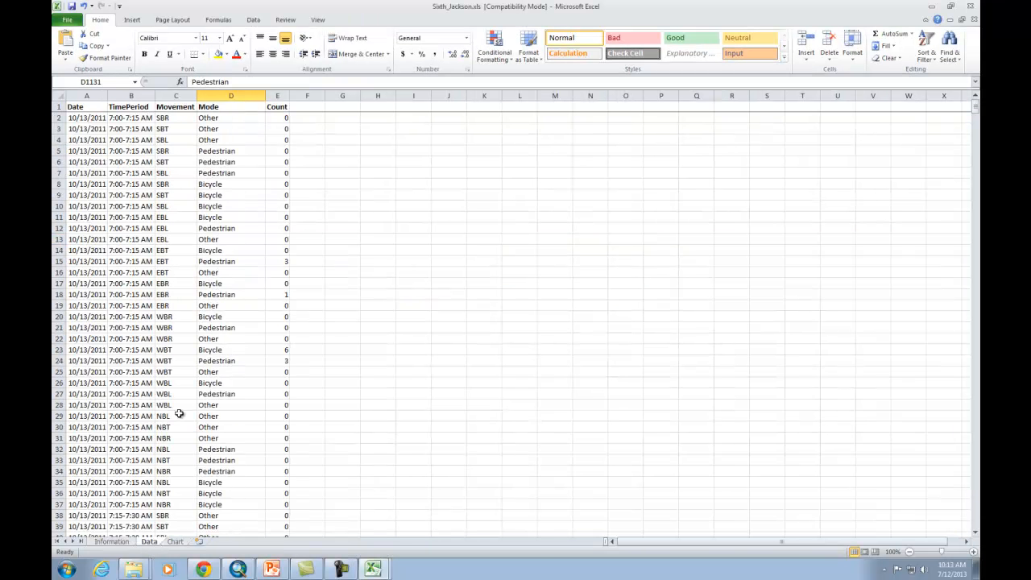
click(175, 541)
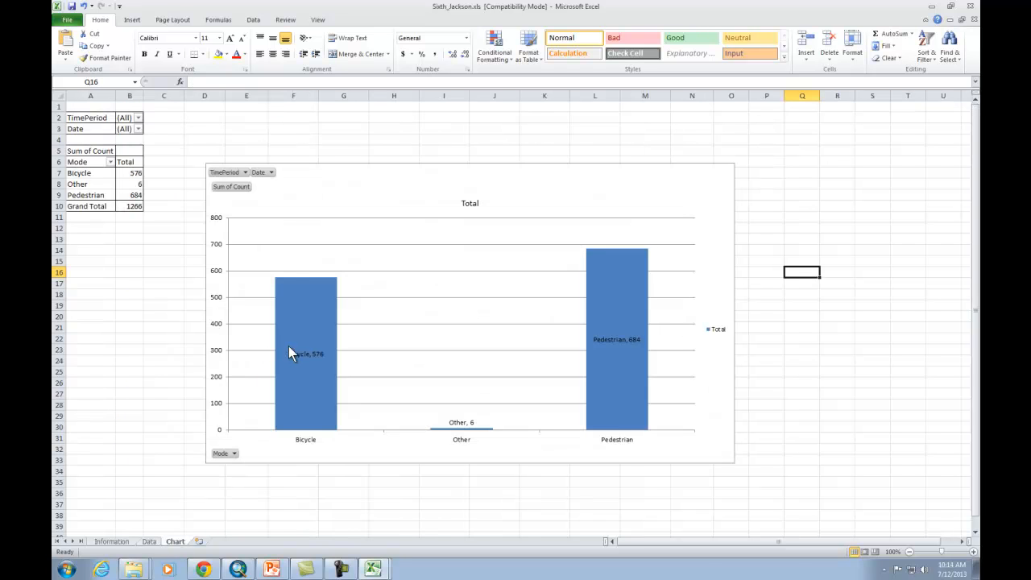
Step: Filter the pivot chart to the date 10/13/2011, and set the date filter back to all dates
click(372, 182)
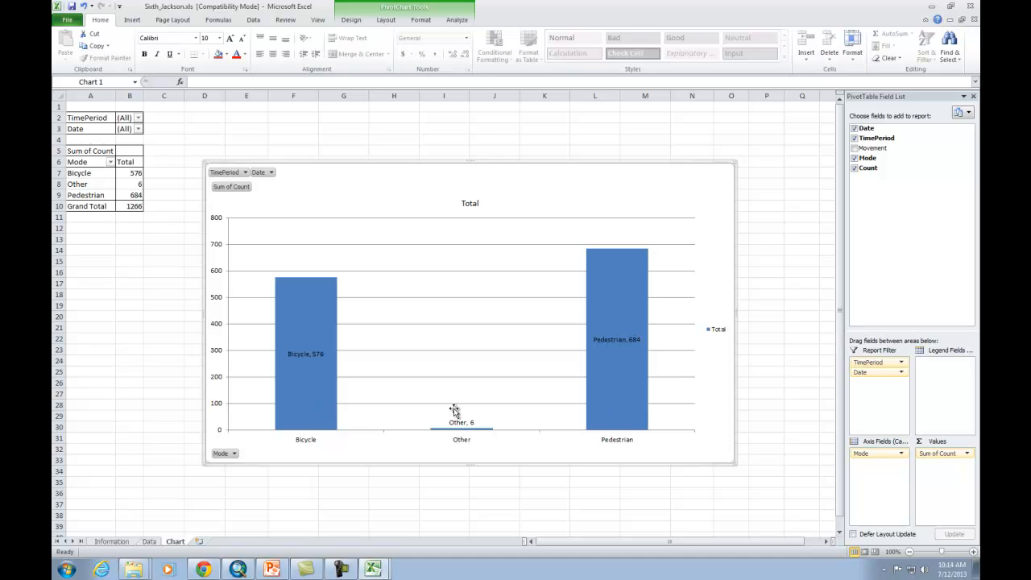
click(271, 173)
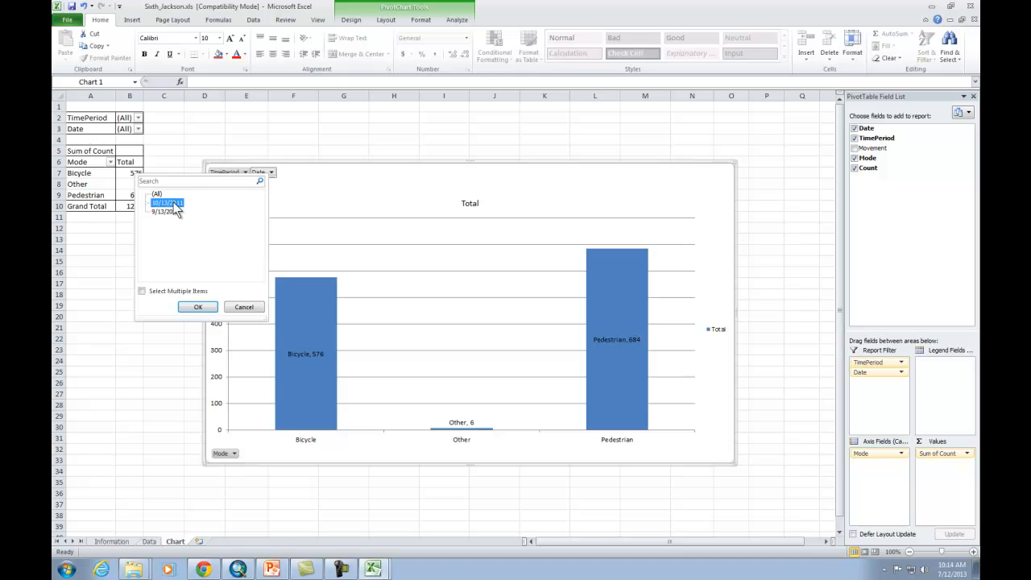
click(199, 307)
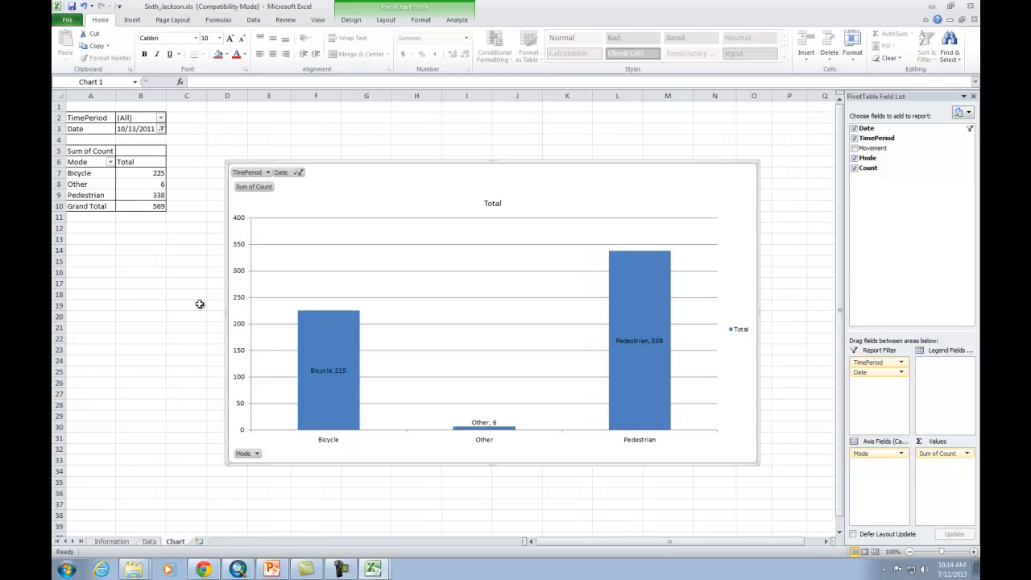
click(297, 173)
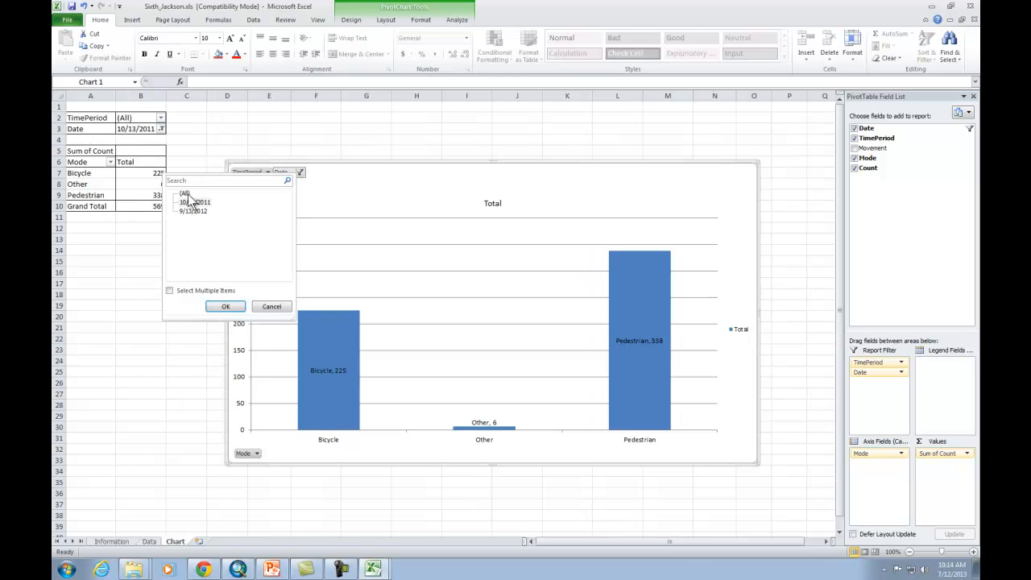
click(226, 306)
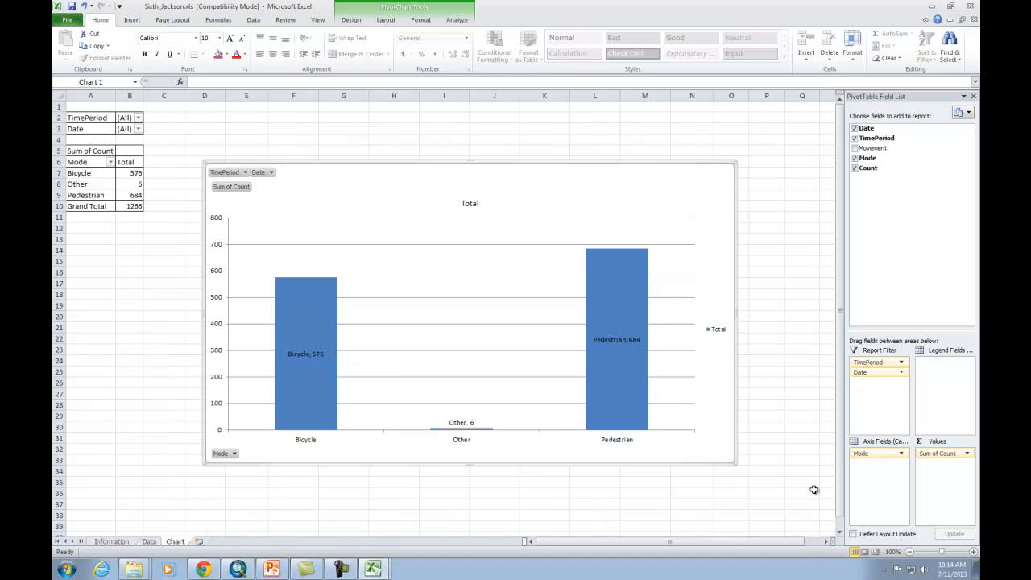
Step: Rearrange the pivot chart with Date as the axis field and Mode as the legend field, and change it to a line chart
drag(871, 373, 939, 397)
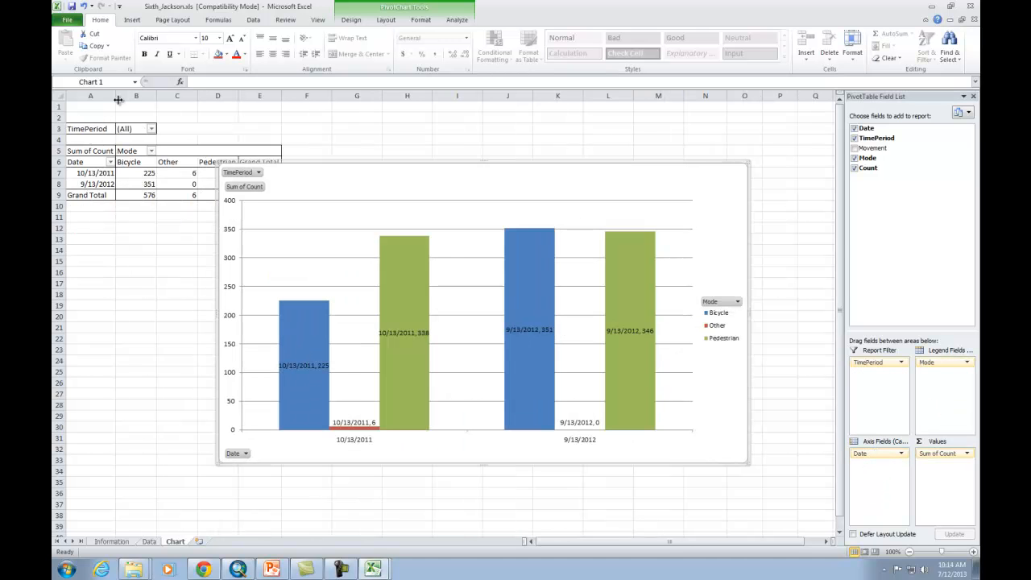
click(352, 20)
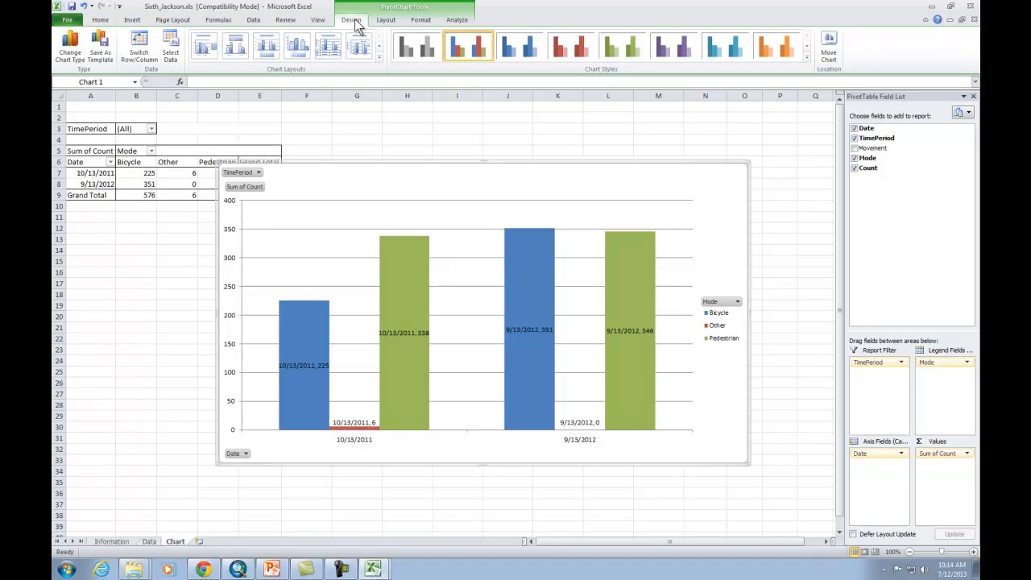
click(69, 54)
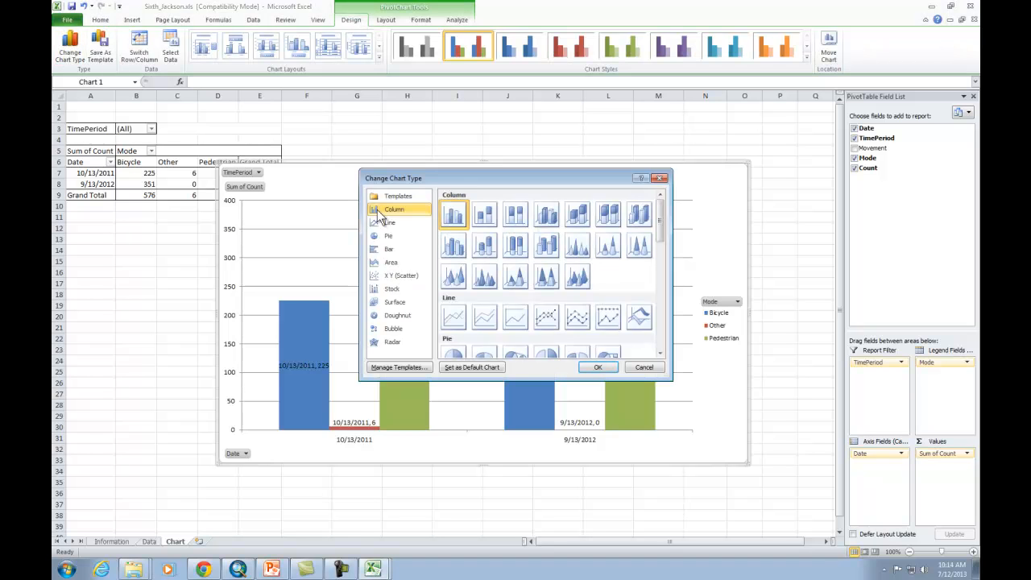
click(453, 316)
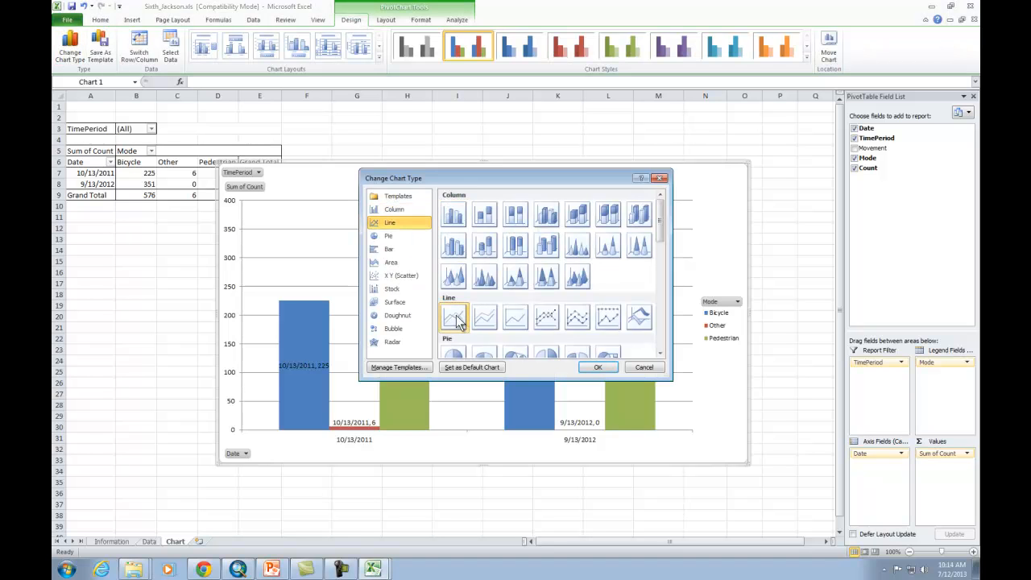
click(597, 367)
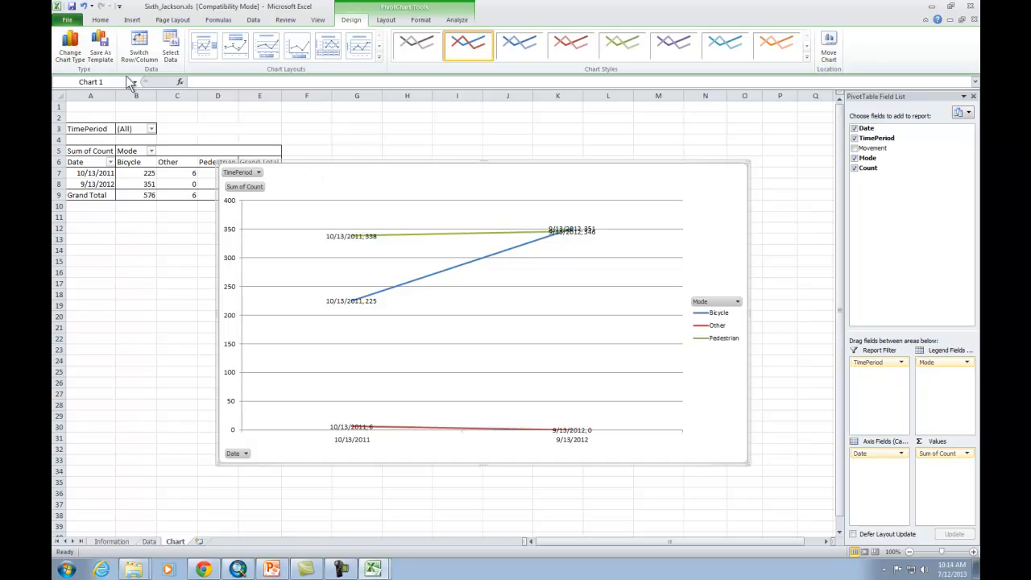
Step: Change the pivot chart's type to a basic pie chart
click(71, 55)
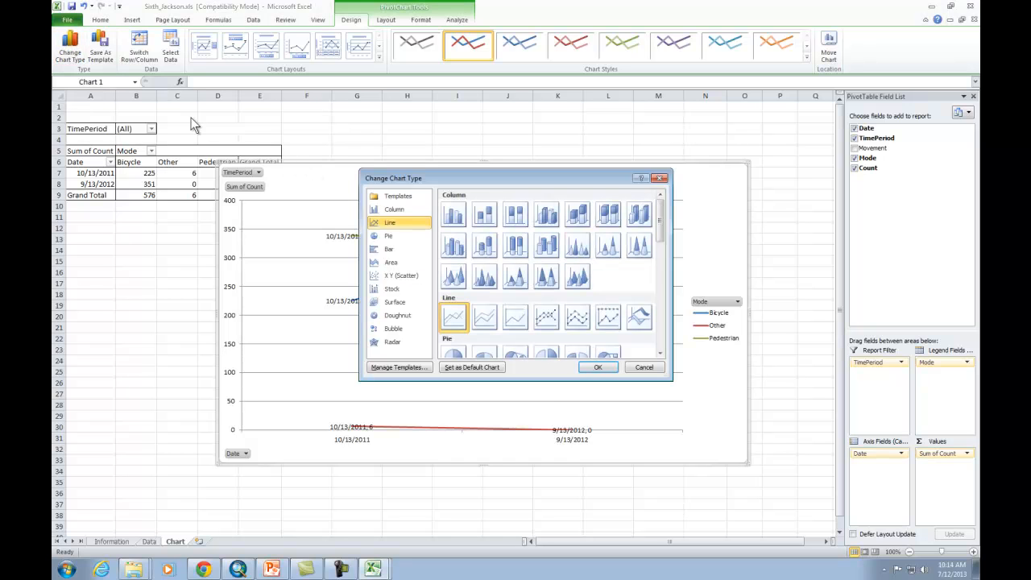
click(454, 353)
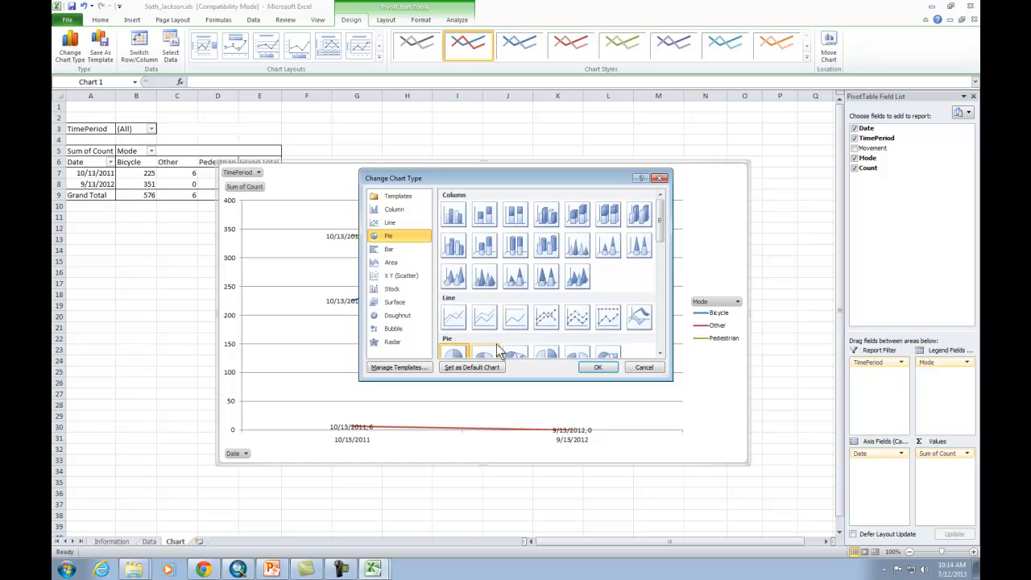
click(598, 367)
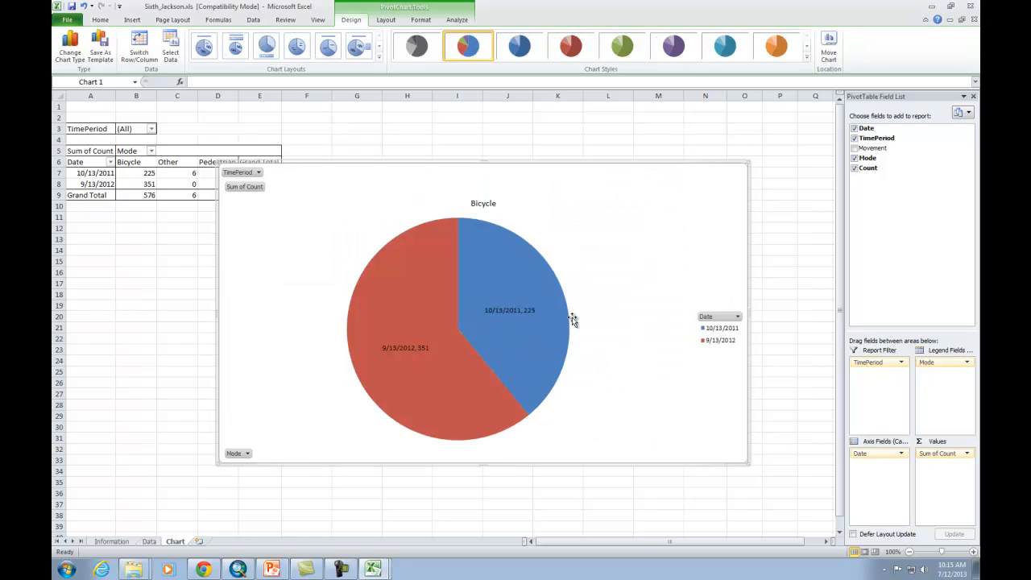
Step: Make Mode the pie chart's axis field with Date as a report filter, and filter it to 10/13/2011
mouse_move(877, 456)
mouse_down()
mouse_move(883, 379)
mouse_move(878, 454)
mouse_up()
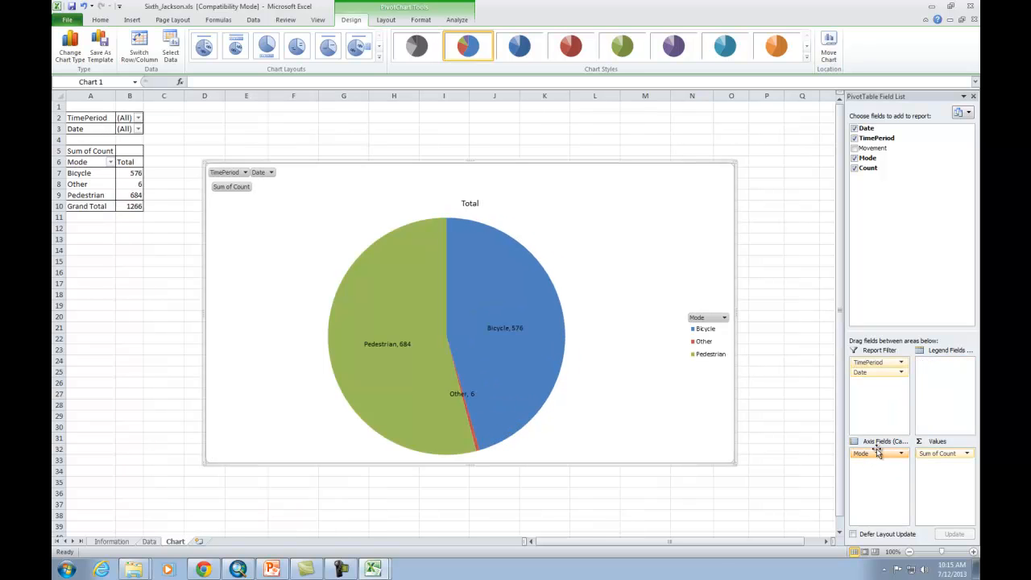
click(271, 172)
click(180, 199)
click(203, 301)
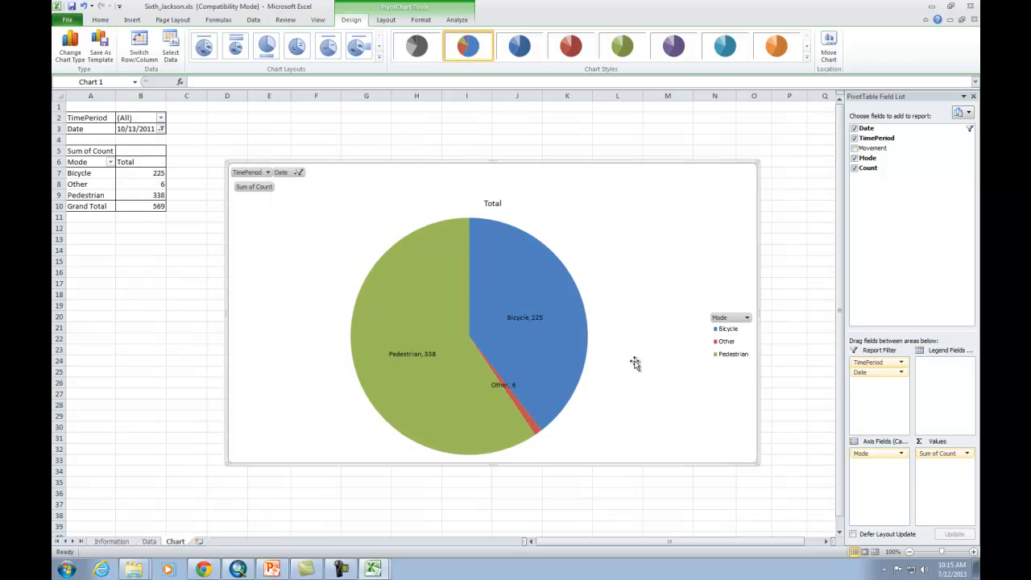
Step: Switch the pie chart's date filter to 9/13/2012
click(298, 172)
click(200, 212)
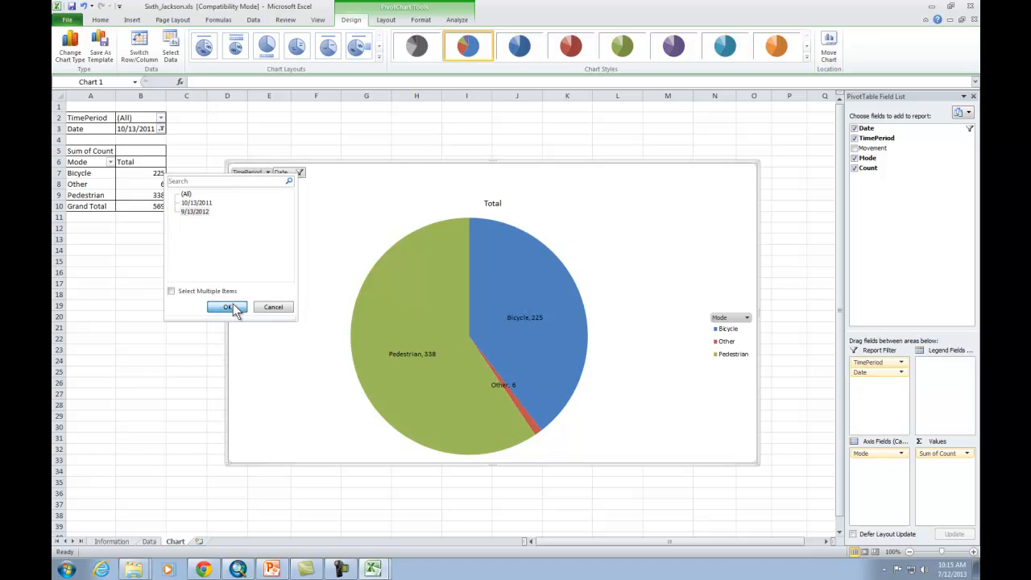
click(228, 307)
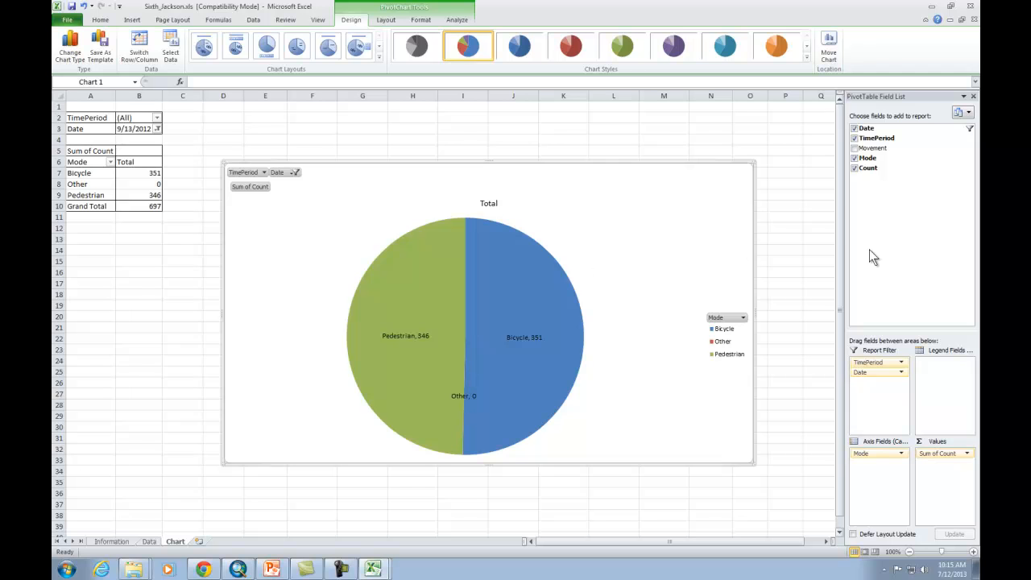
Step: Add Movement to the pie chart's axis fields and filter TimePeriod to 4:00-4:15 PM
drag(873, 150, 877, 461)
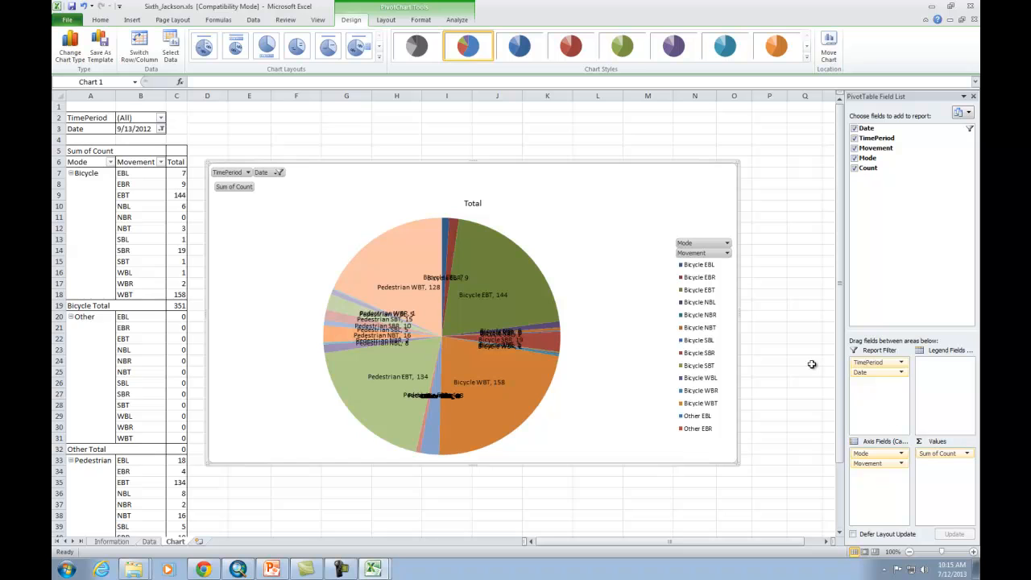
click(161, 118)
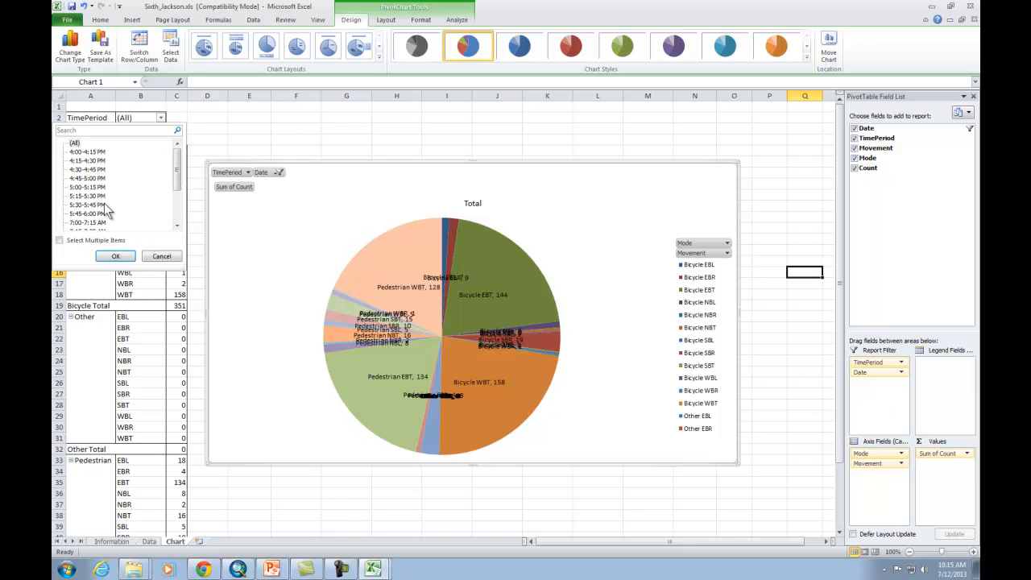
click(87, 152)
click(113, 256)
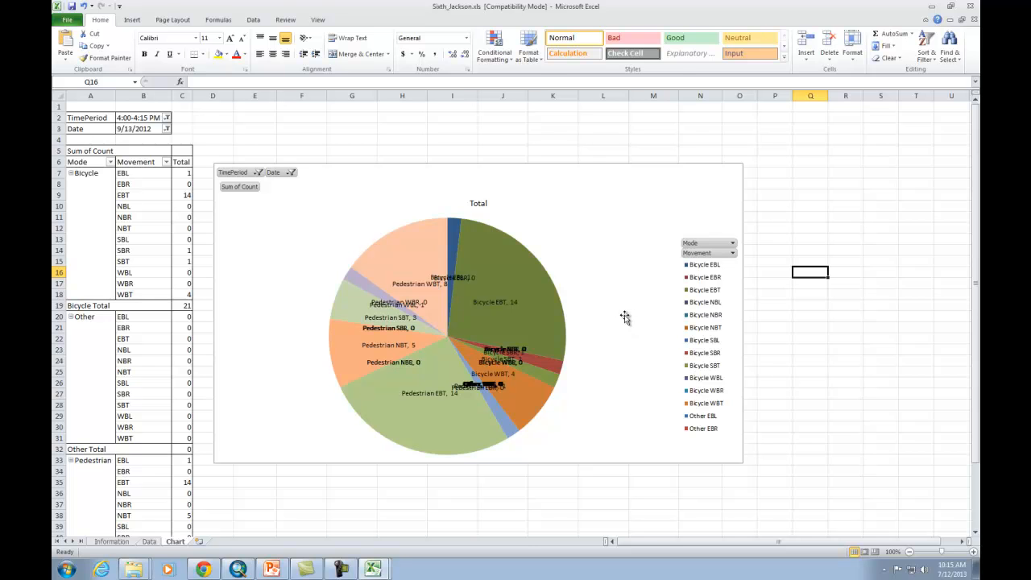
Step: Rearrange the pie chart's fields by removing Movement, using Mode as the axis field and moving Date to the legend fields
click(610, 262)
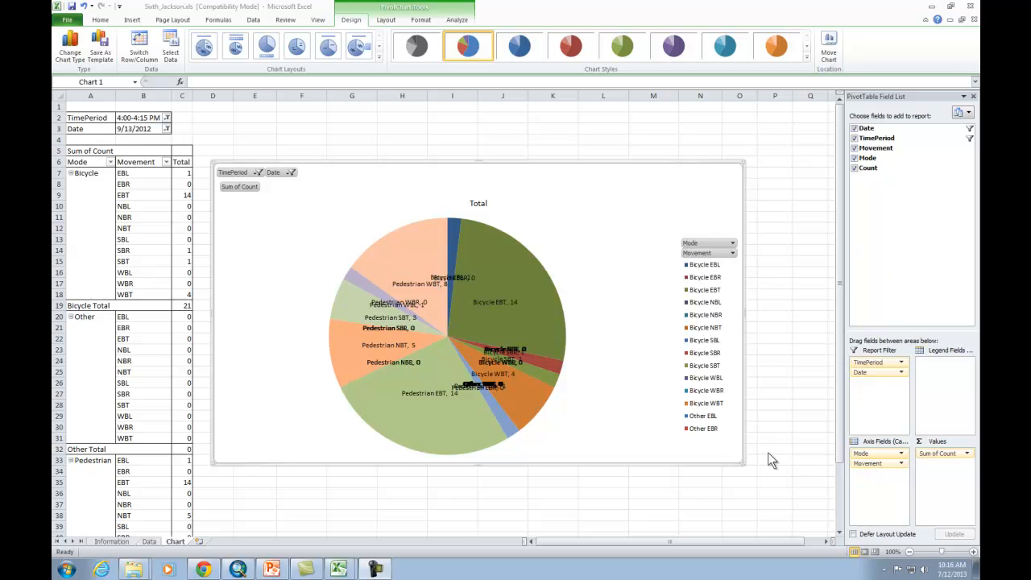
drag(877, 455, 890, 412)
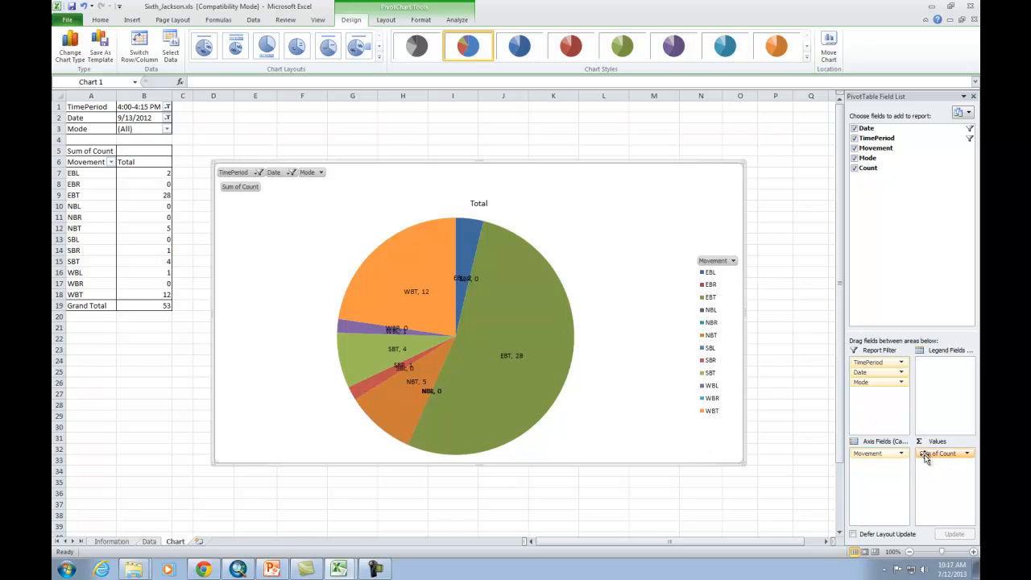
drag(877, 453, 942, 398)
drag(867, 384, 875, 456)
drag(933, 366, 912, 258)
drag(875, 372, 943, 379)
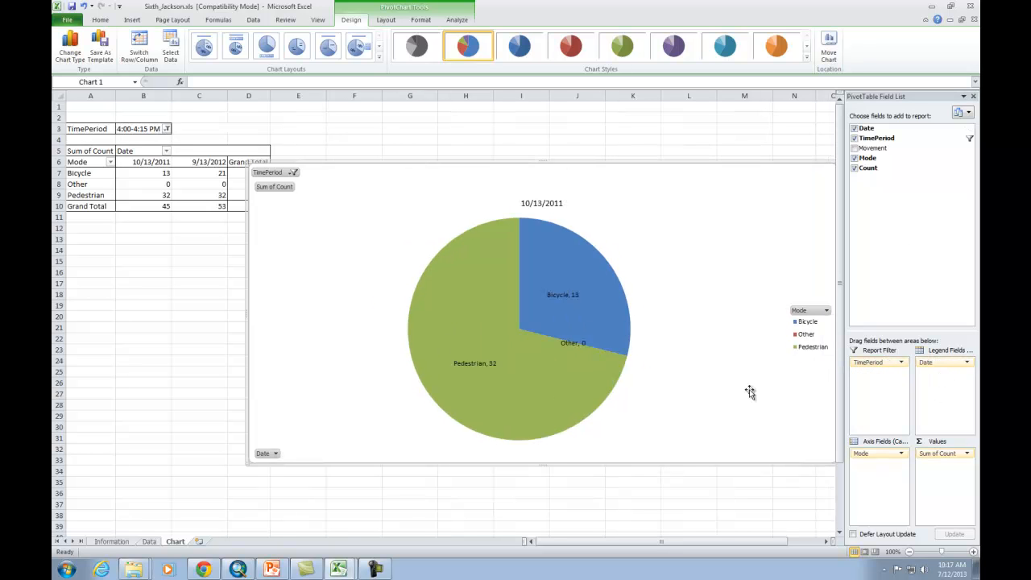
Step: Change the pivot chart from a pie to a clustered cylinder column chart
click(71, 55)
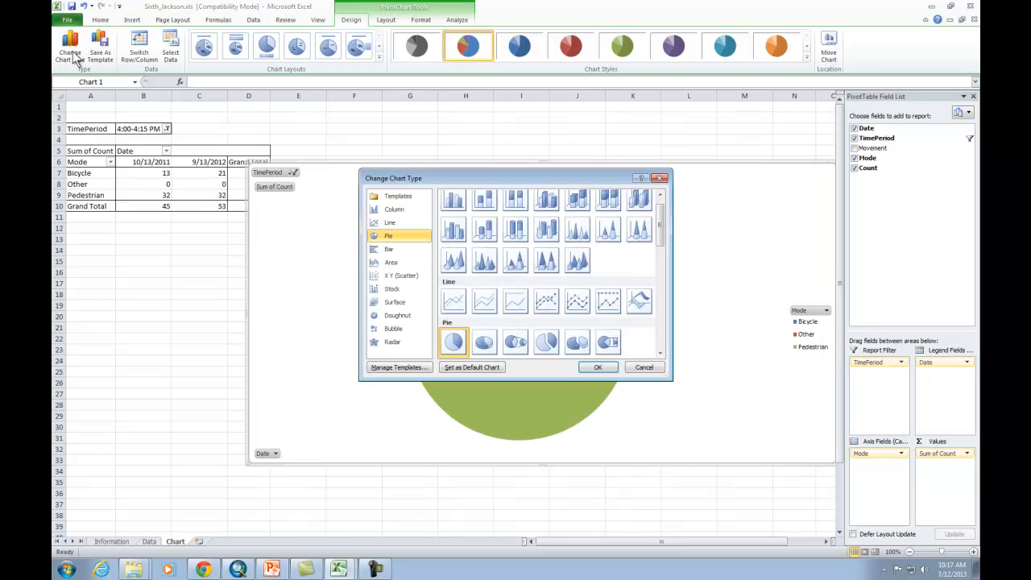
click(456, 230)
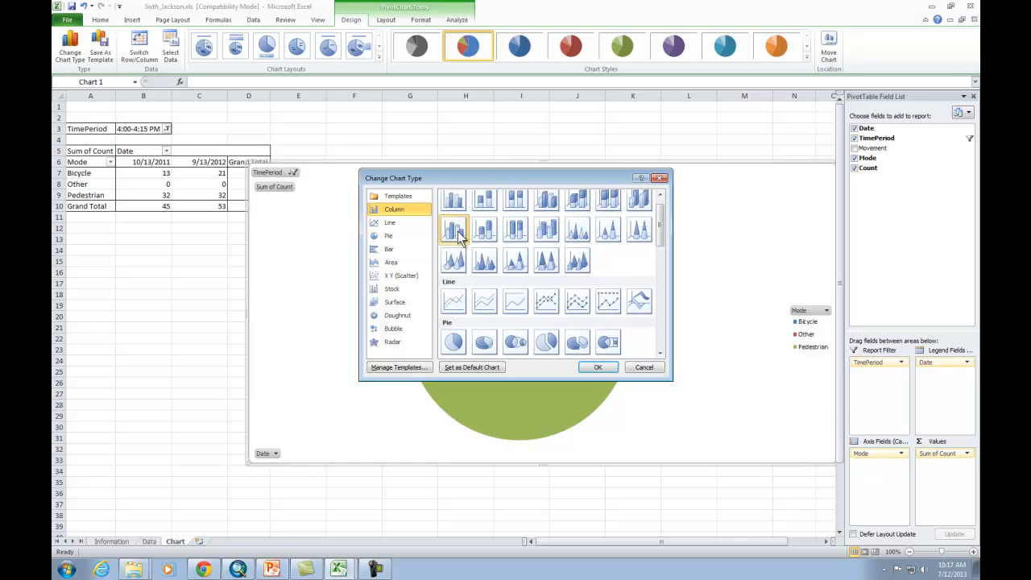
click(594, 368)
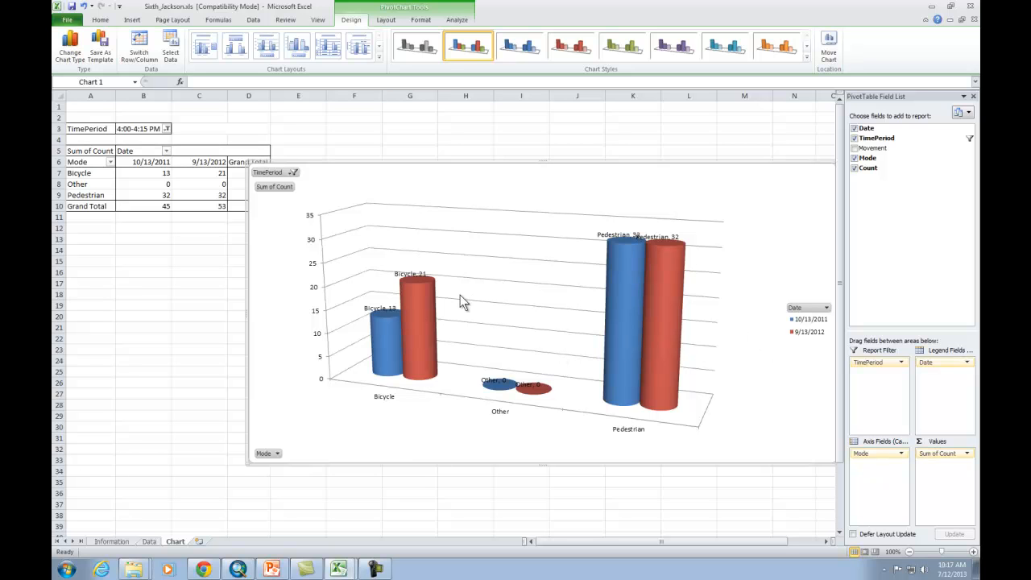
Step: Review the count records on the Data sheet, return to the Chart sheet and switch to ArcMap
click(149, 542)
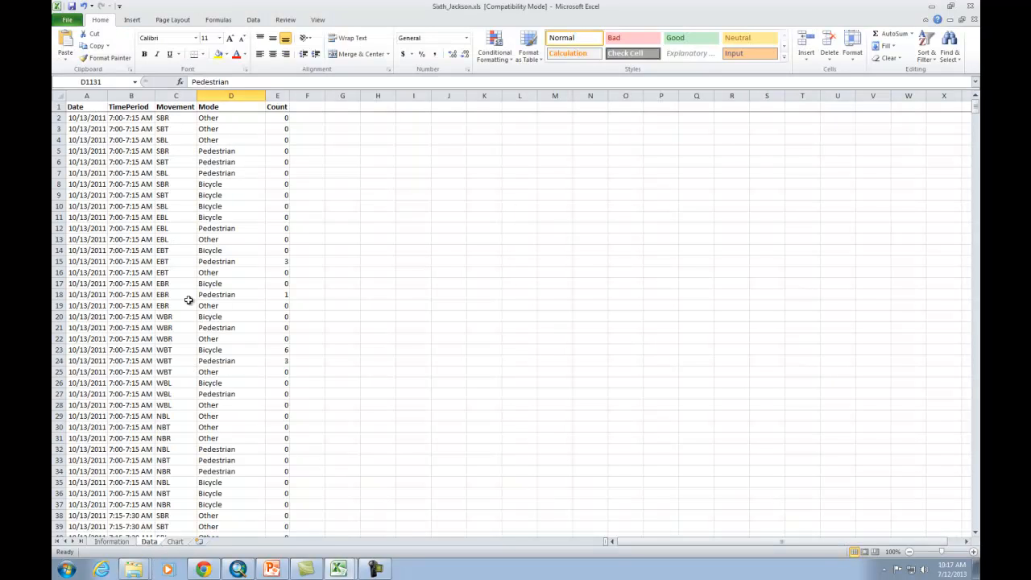
click(176, 543)
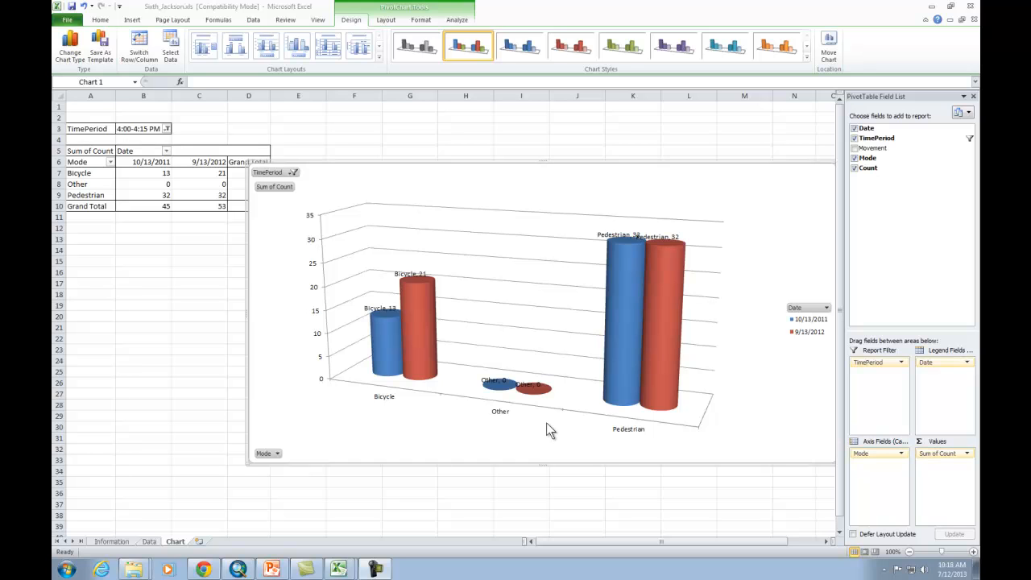
click(239, 570)
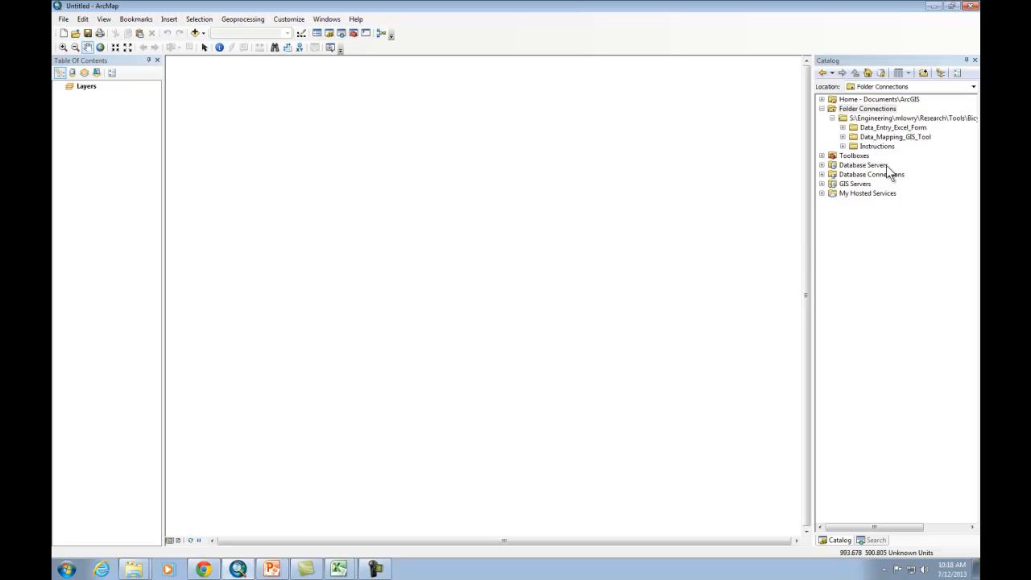
click(864, 110)
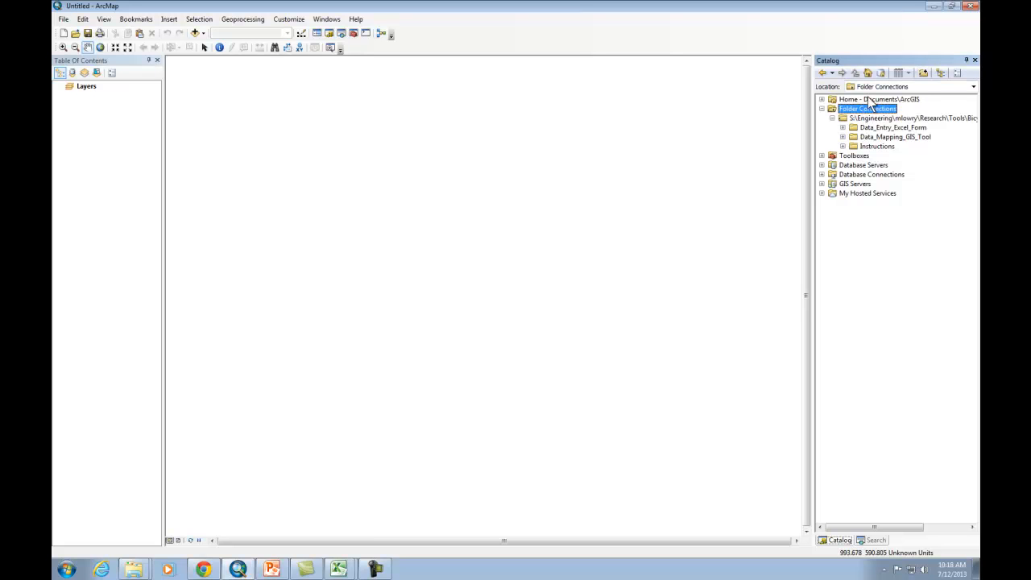
click(941, 73)
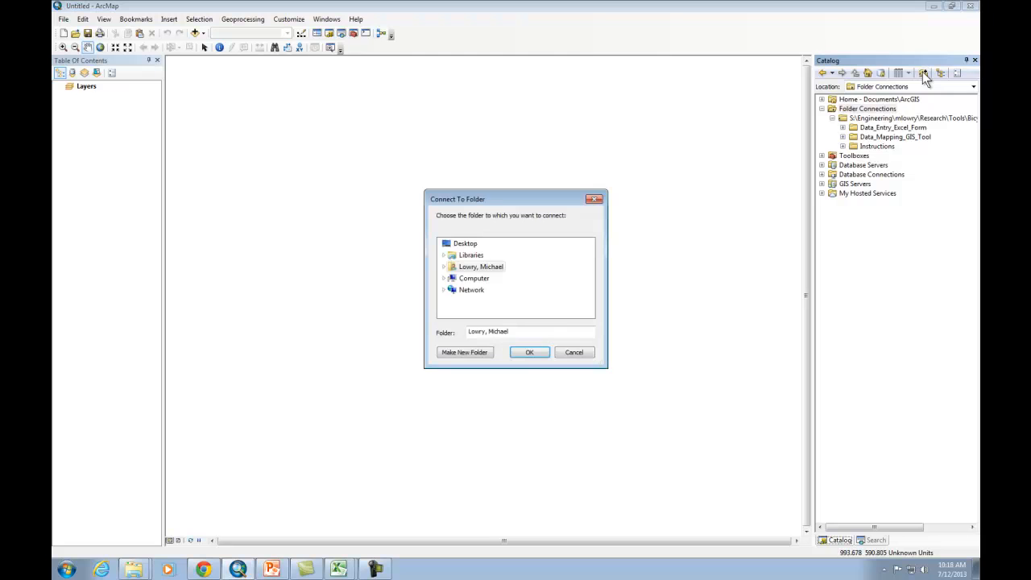
click(441, 267)
click(449, 290)
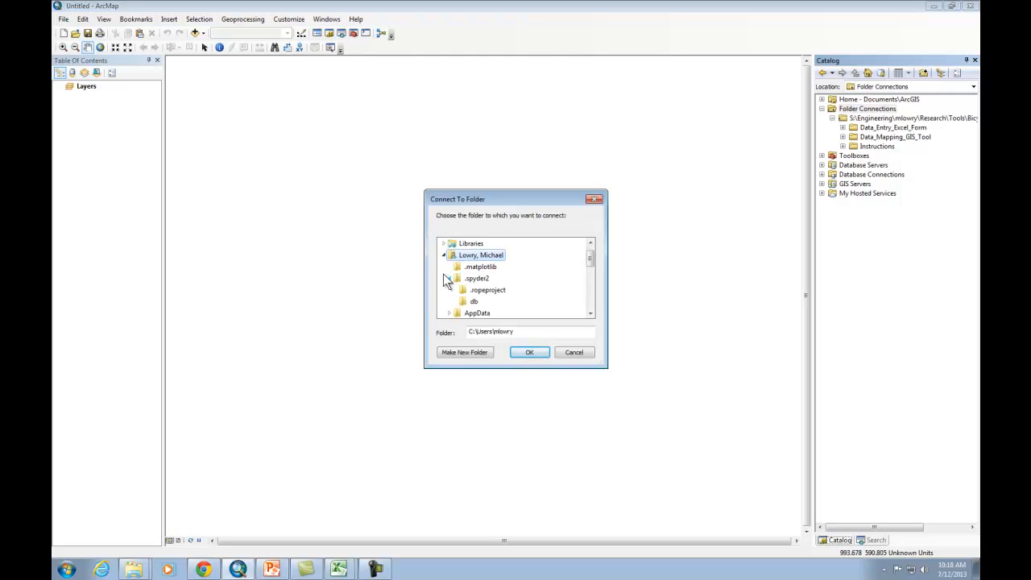
click(445, 277)
click(447, 278)
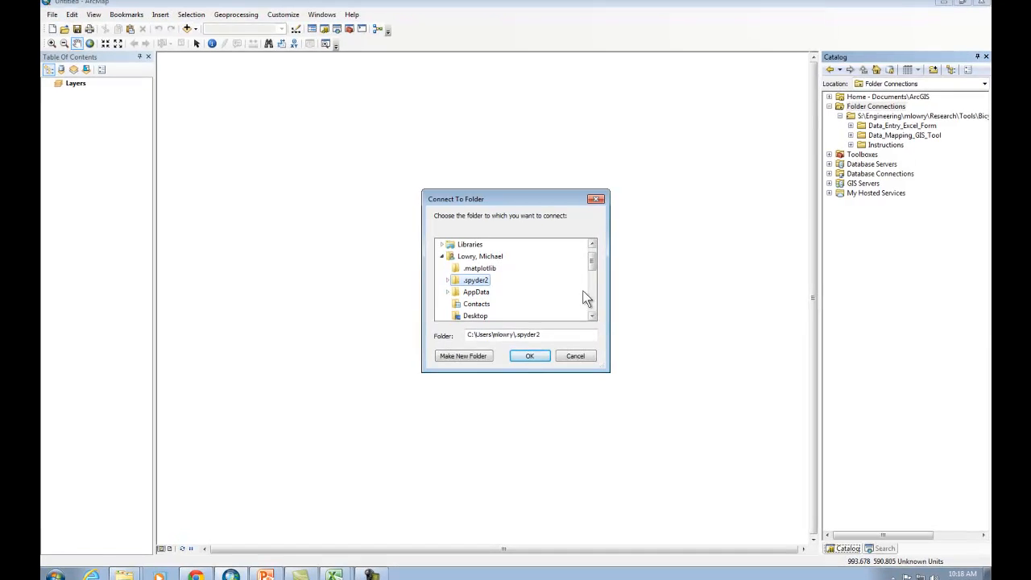
click(575, 355)
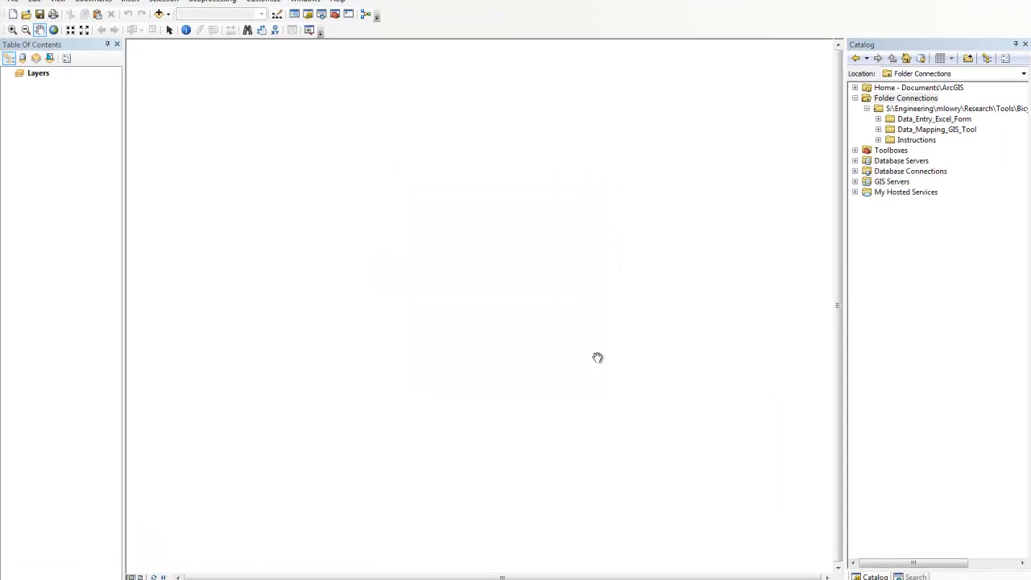
Step: Open the Map Count Data tool from the bicycle and pedestrian data mapping toolbox in the connected Data_Mapping_GIS_Tool folder
click(933, 109)
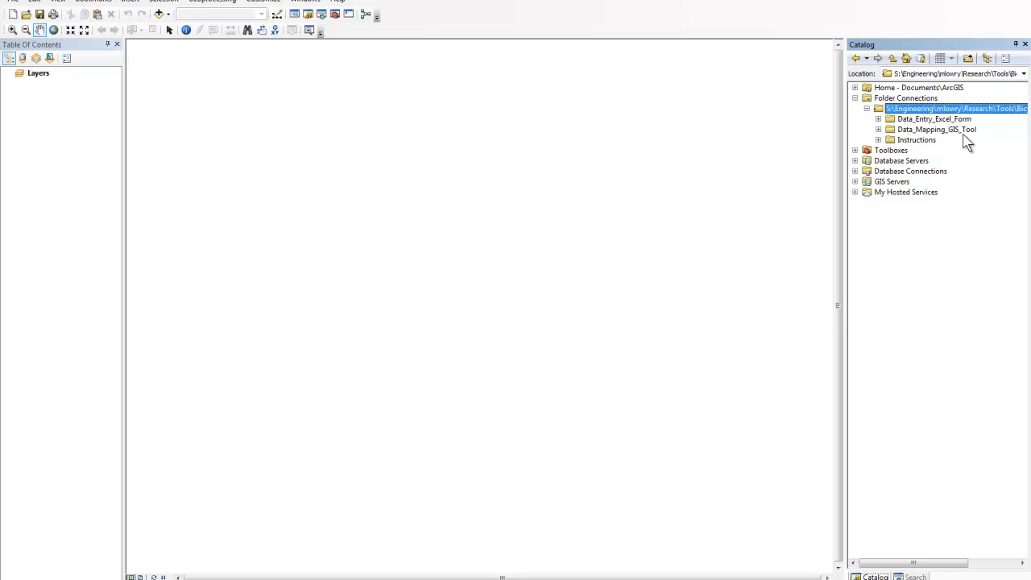
click(878, 129)
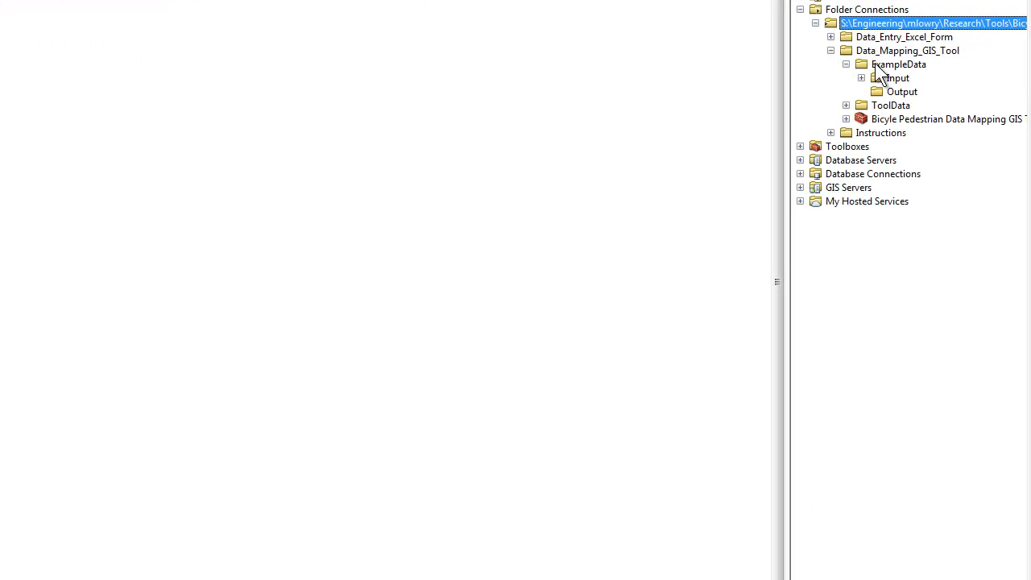
click(846, 64)
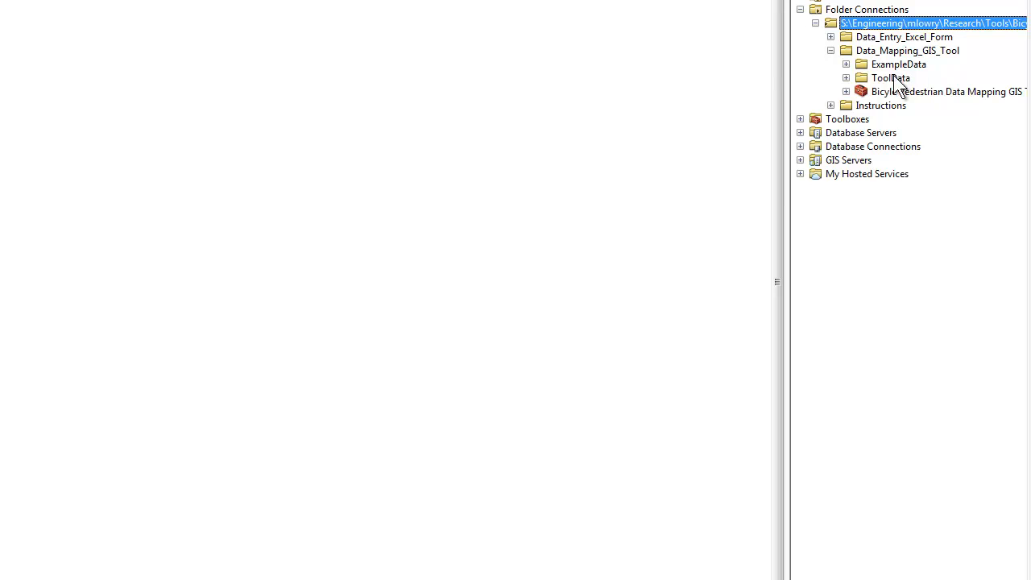
click(846, 91)
click(862, 105)
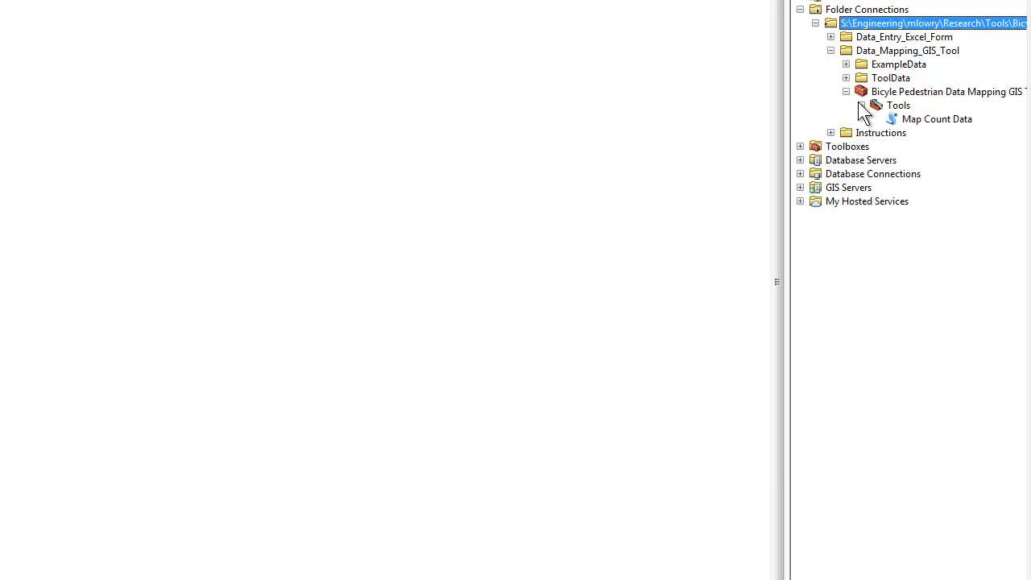
click(932, 119)
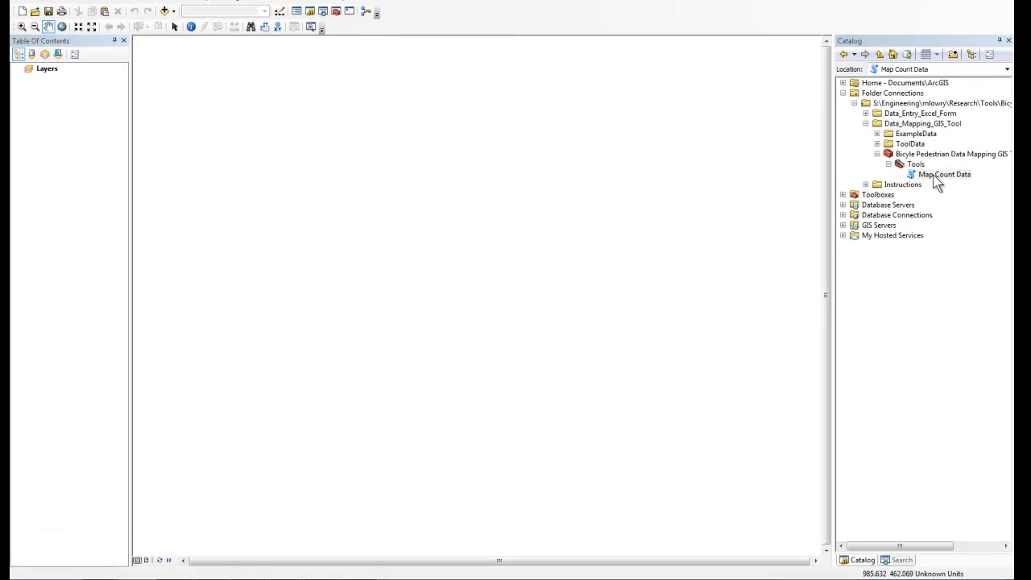
double_click(935, 176)
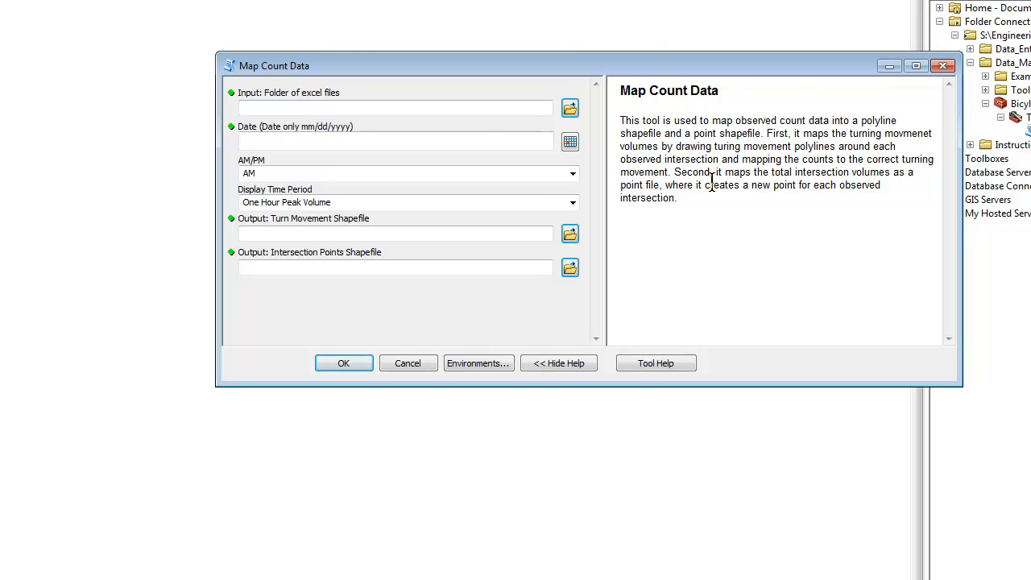
Step: Read the tool help for the Excel input folder, display time period and both output shapefiles, and hide the help
click(470, 107)
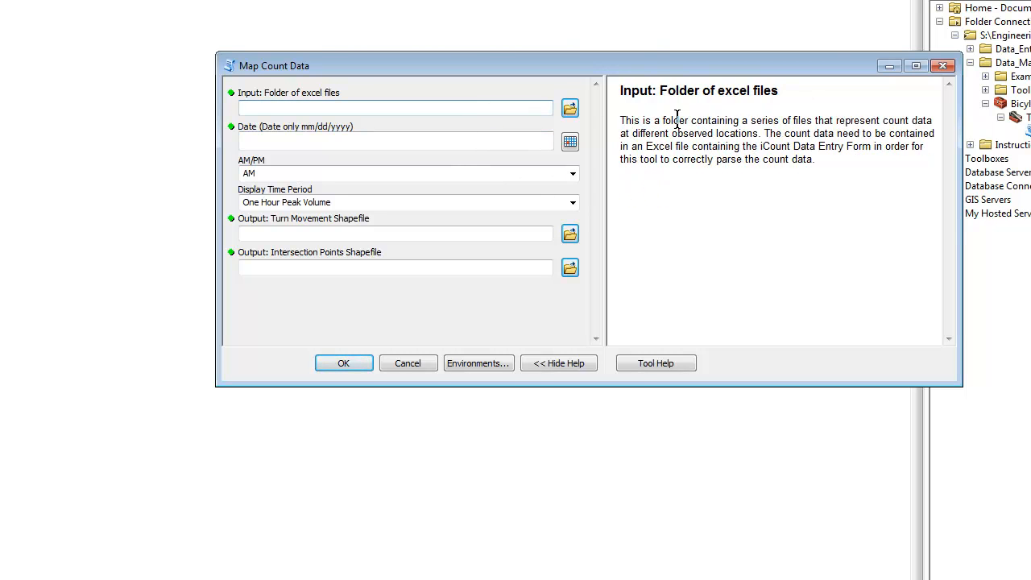
click(447, 202)
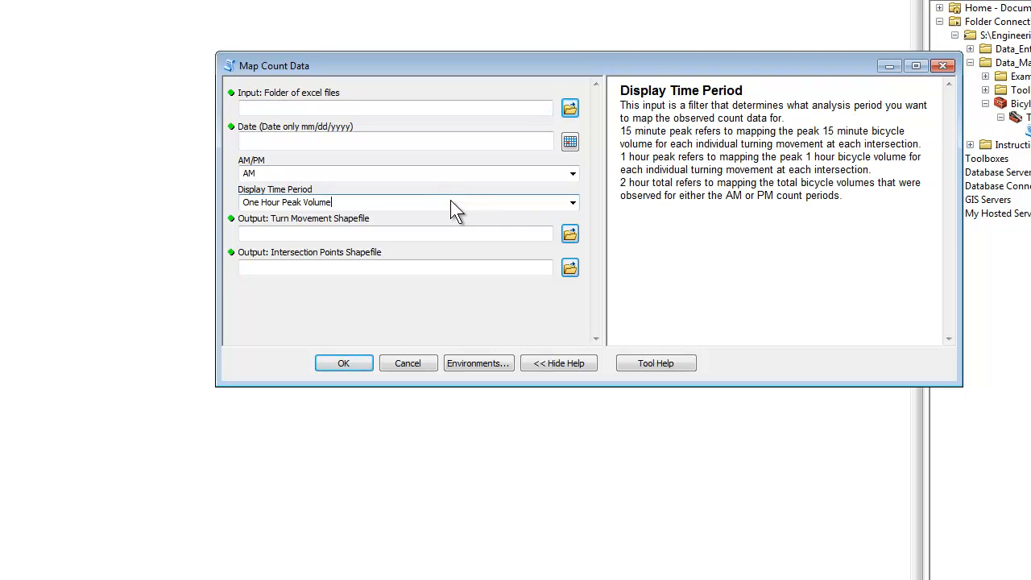
click(316, 234)
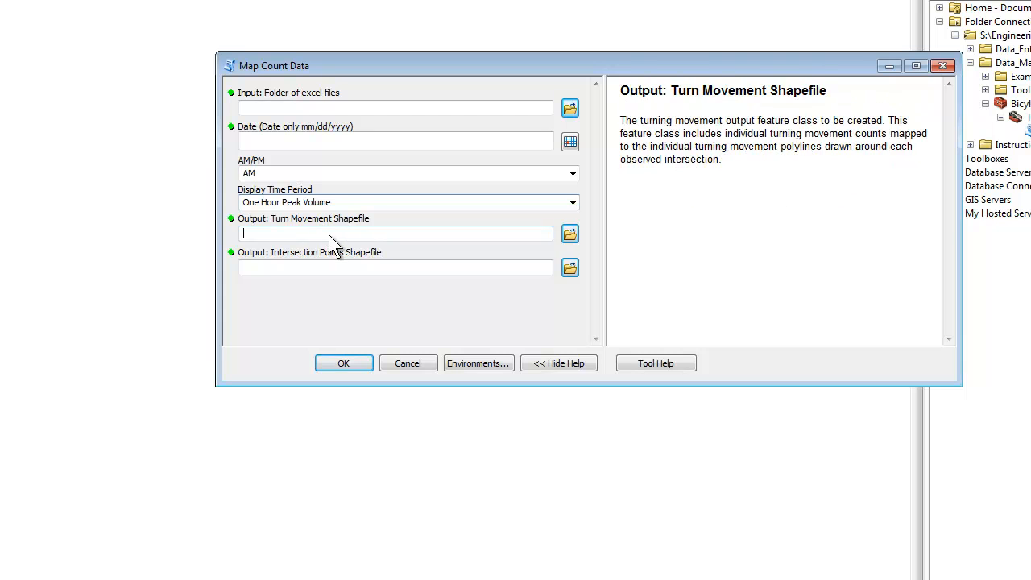
click(500, 266)
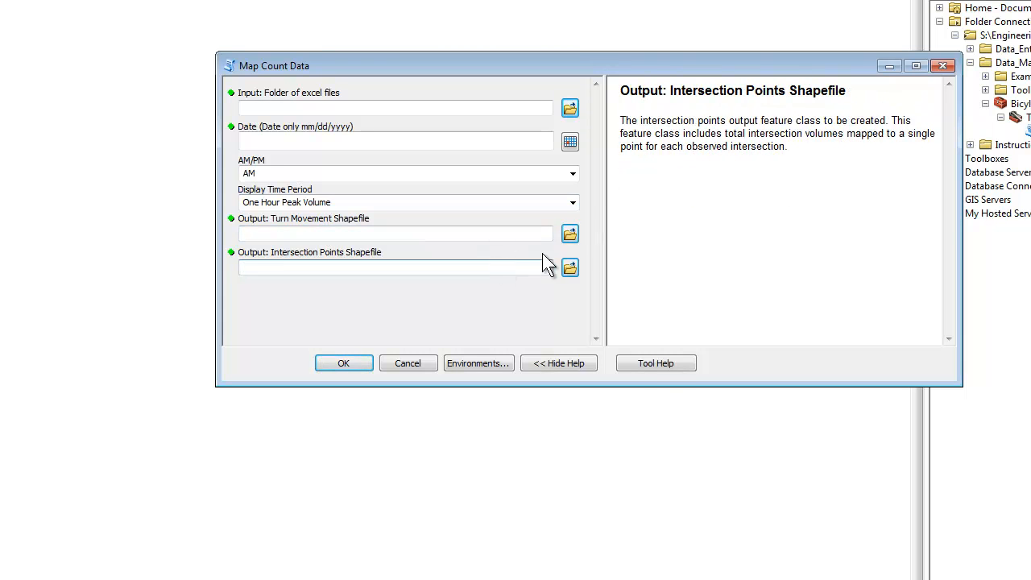
click(575, 361)
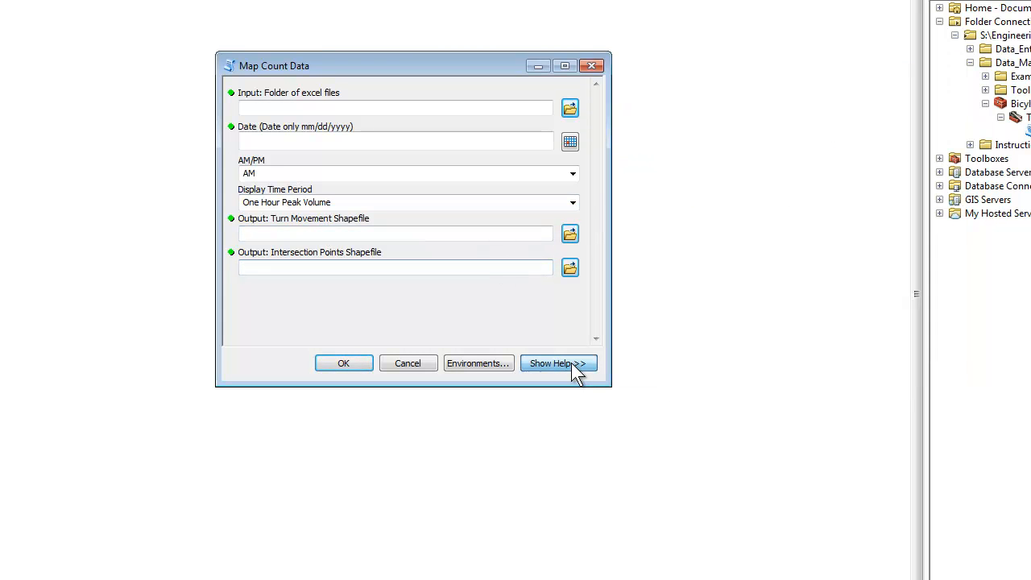
click(572, 363)
click(571, 364)
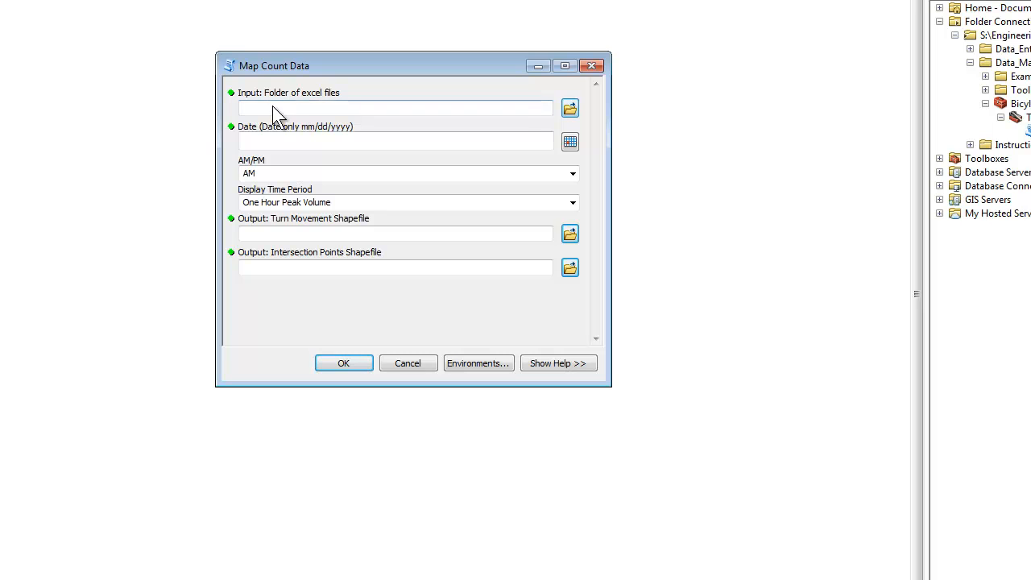
Step: Set the input folder of Excel files to Moscow_Count_Data in the Input folder of ExampleData
click(570, 108)
click(415, 120)
click(350, 198)
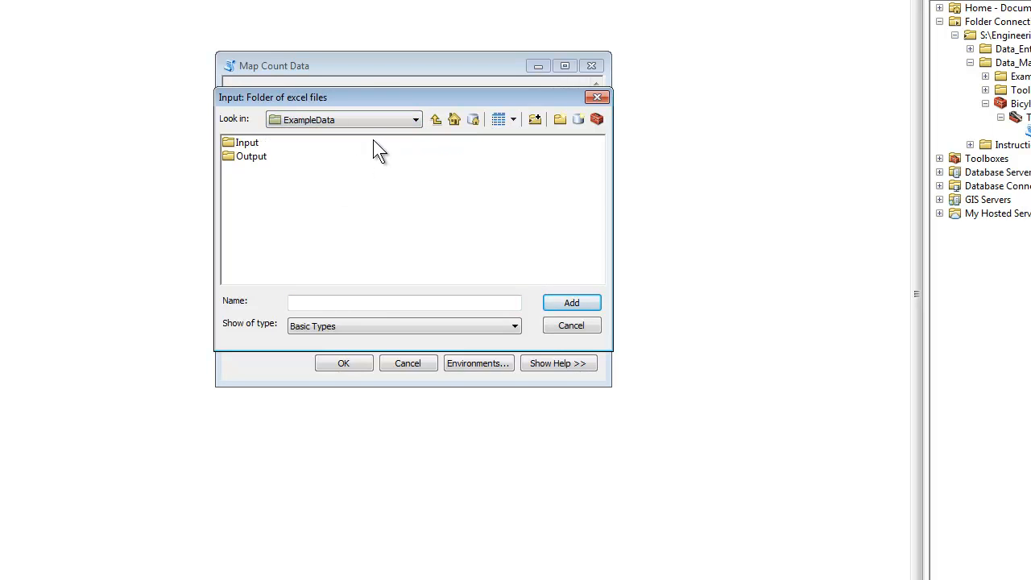
double_click(249, 143)
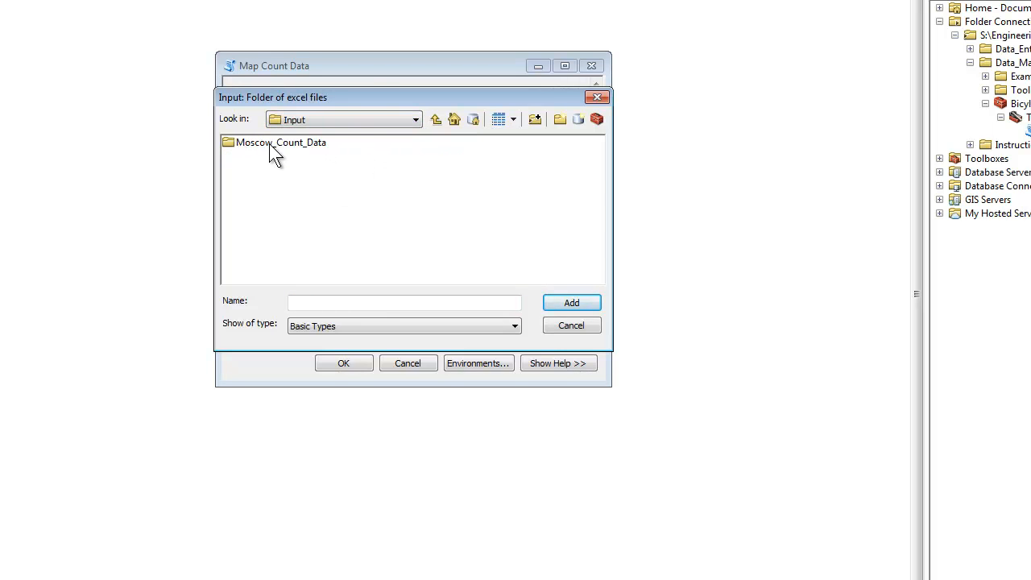
click(272, 143)
click(566, 304)
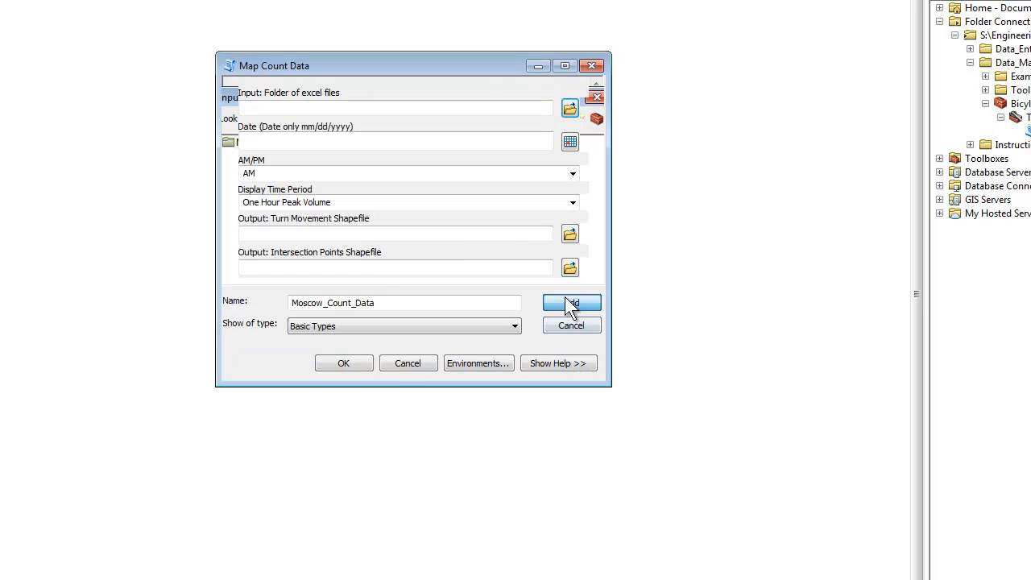
Step: Set the count date to 9/13/2012 and check it in the calendar without changing it
click(359, 134)
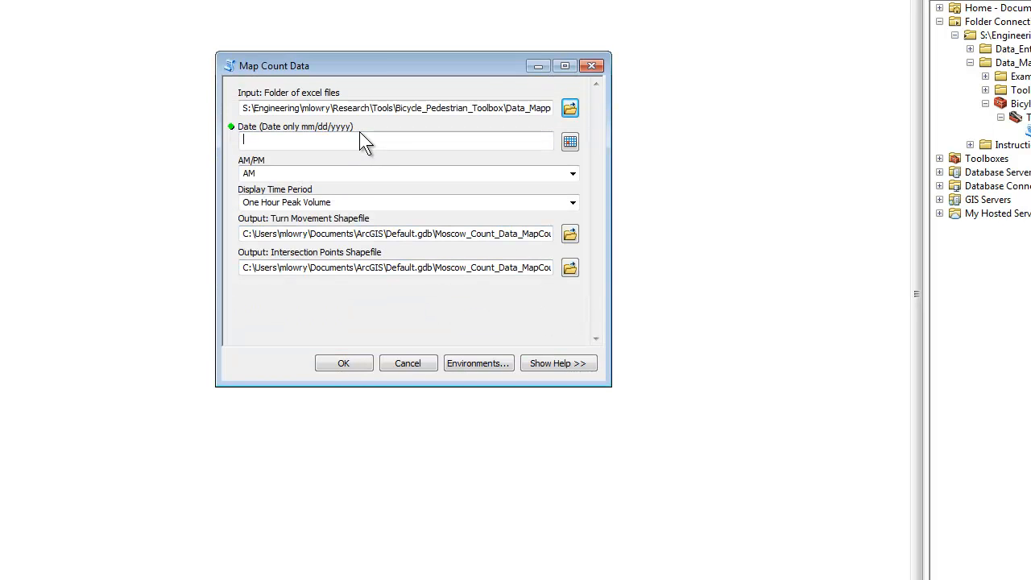
text(09/13/2012)
click(571, 141)
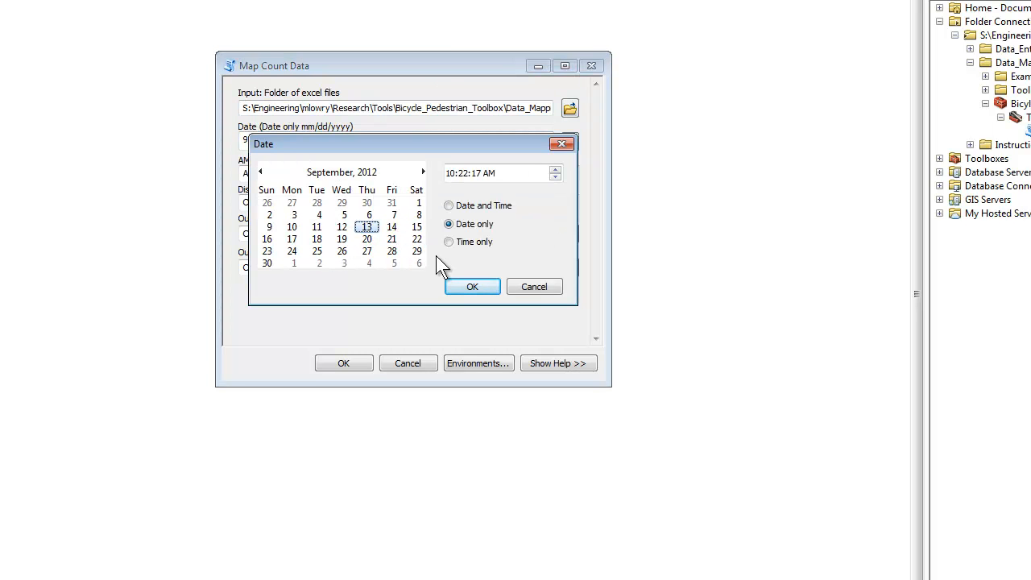
click(538, 287)
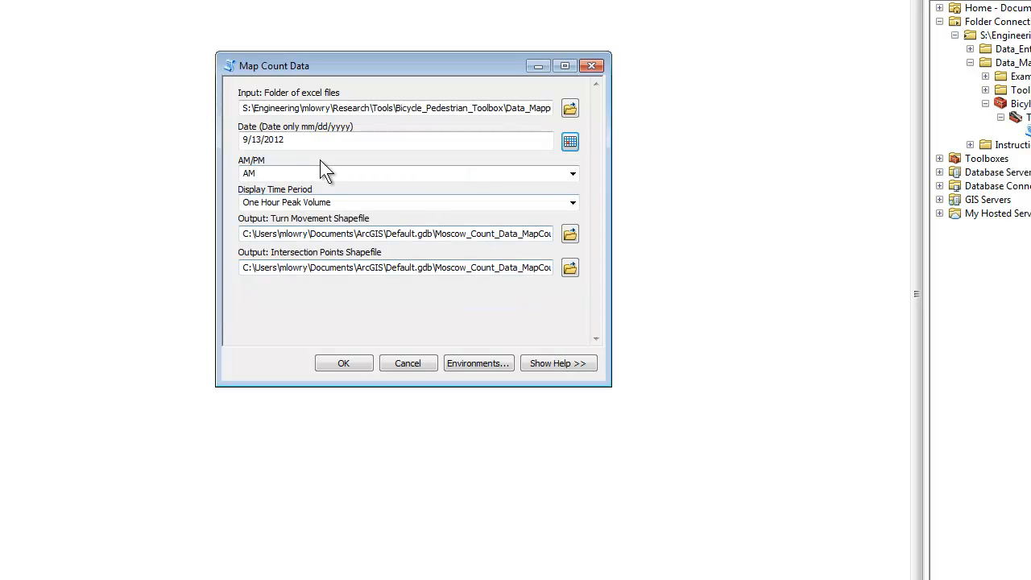
Step: Set AM/PM to PM and the display time period to Two Hour Total Volume
click(573, 173)
click(256, 198)
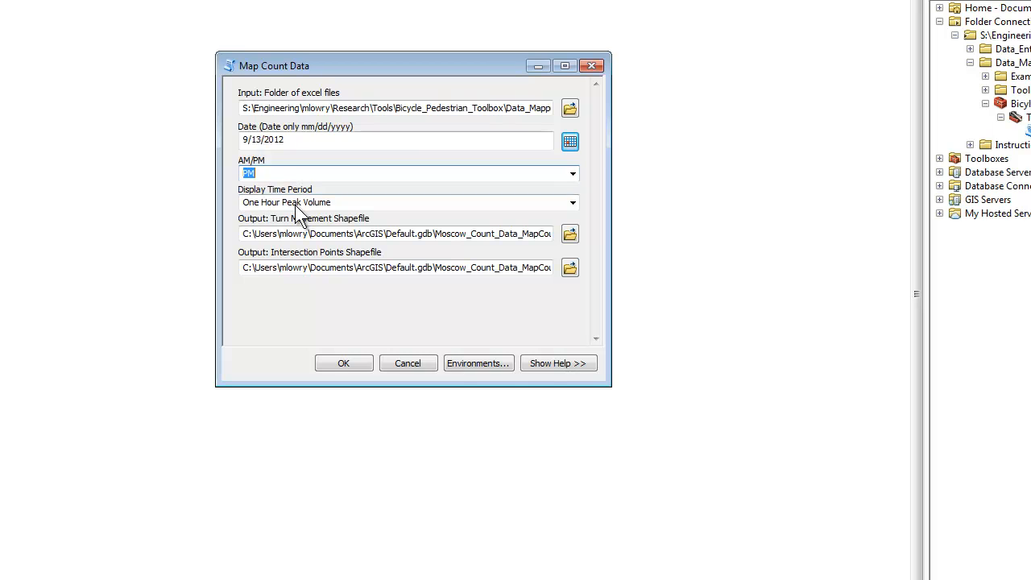
click(571, 202)
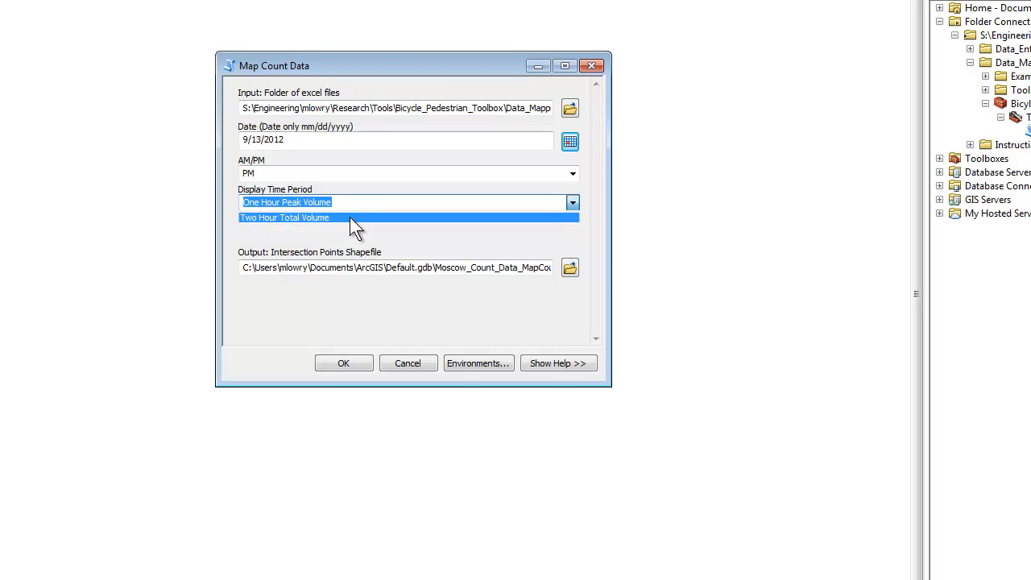
click(350, 216)
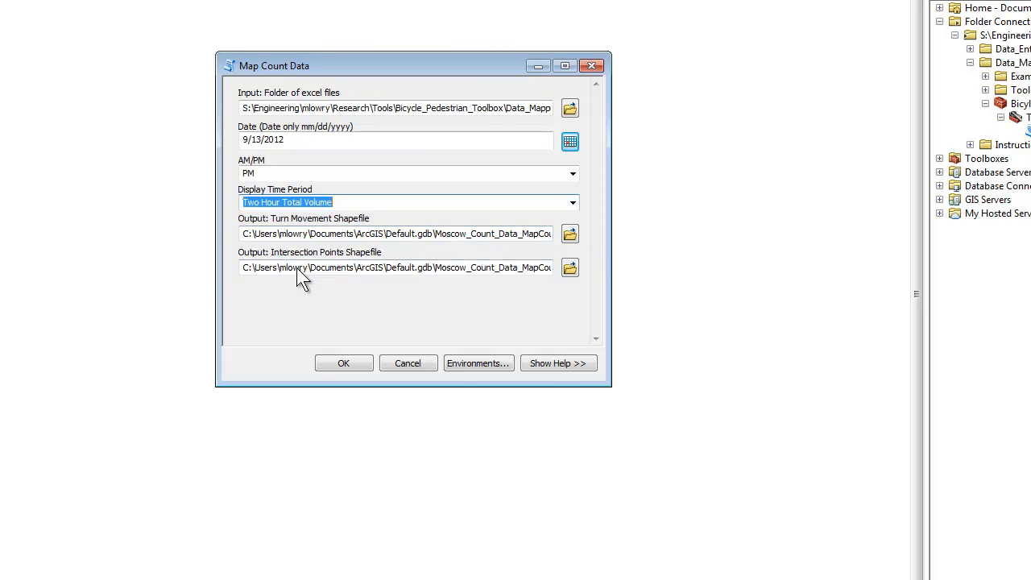
Step: Set the turn movement shapefile output to moscow_pm_2hour_turn in the Output folder of ExampleData
click(568, 234)
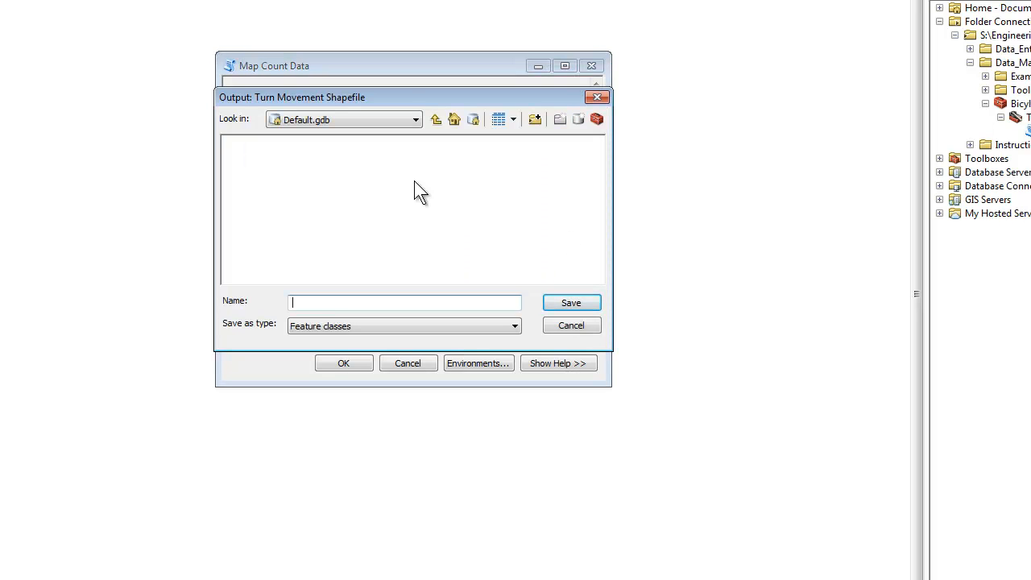
click(413, 120)
click(326, 171)
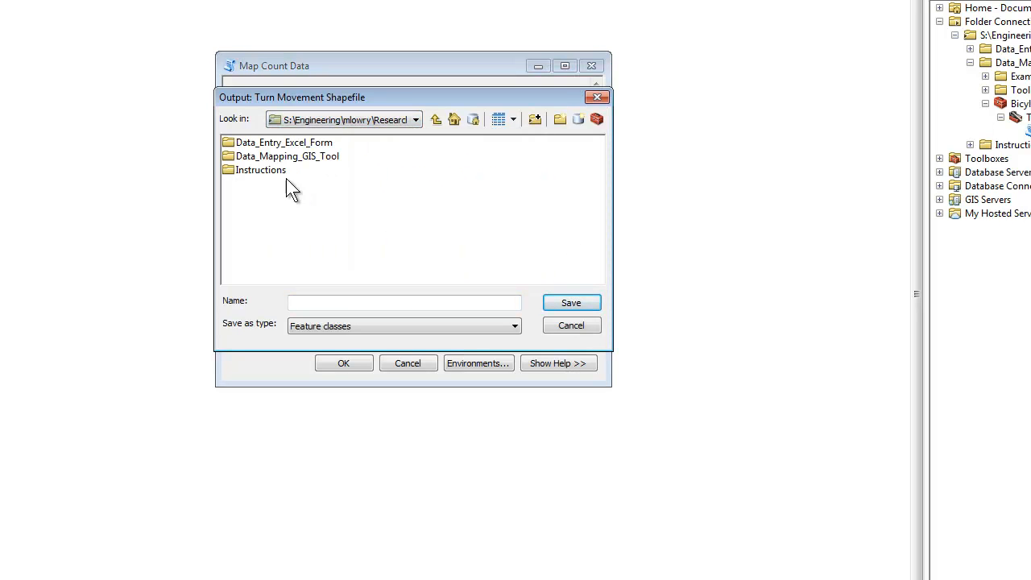
double_click(274, 157)
double_click(264, 142)
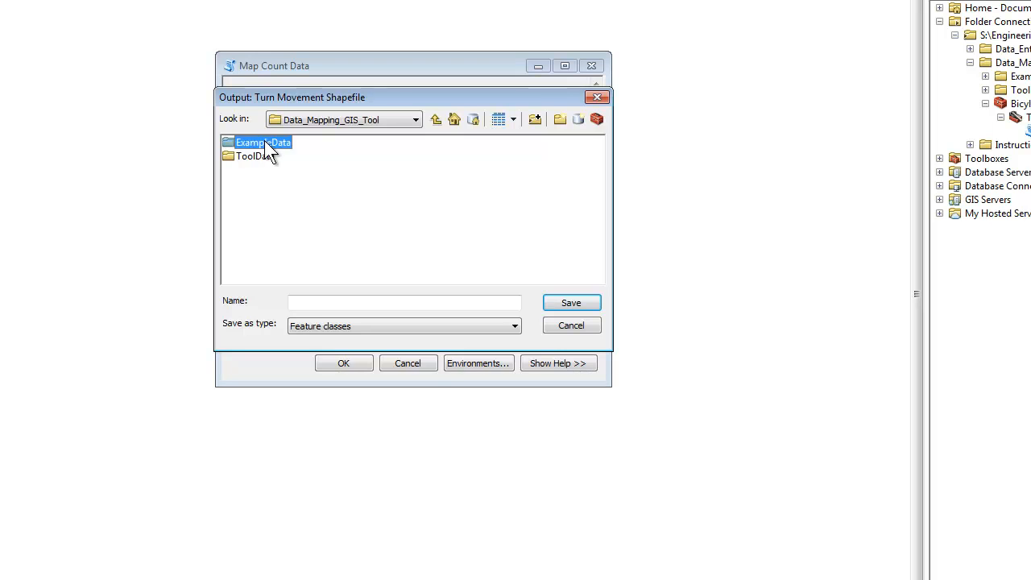
double_click(249, 155)
click(322, 301)
text(moscow)
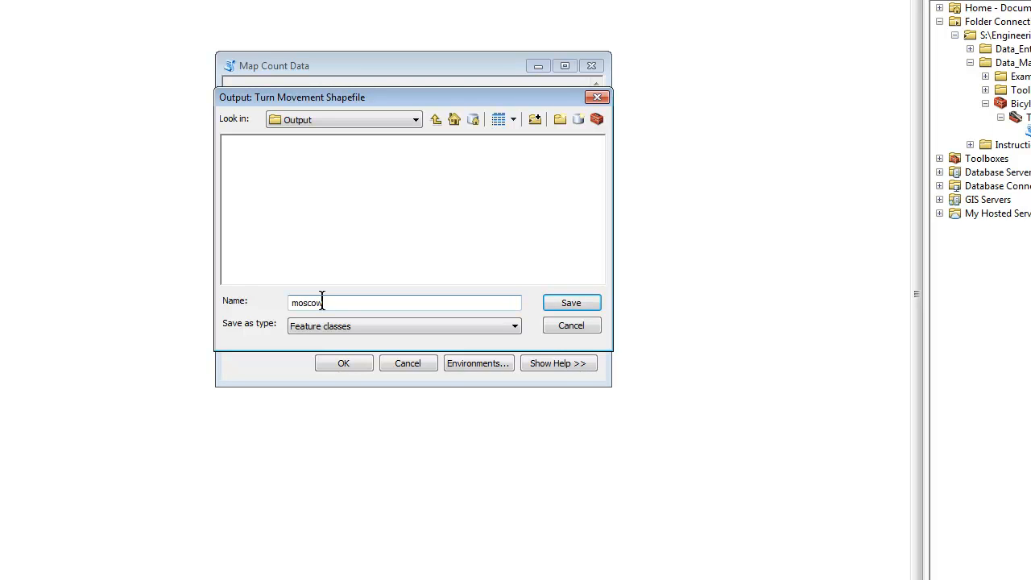
key(BackSpace)
key(BackSpace)
text(_pm_2hour_turn)
key(Return)
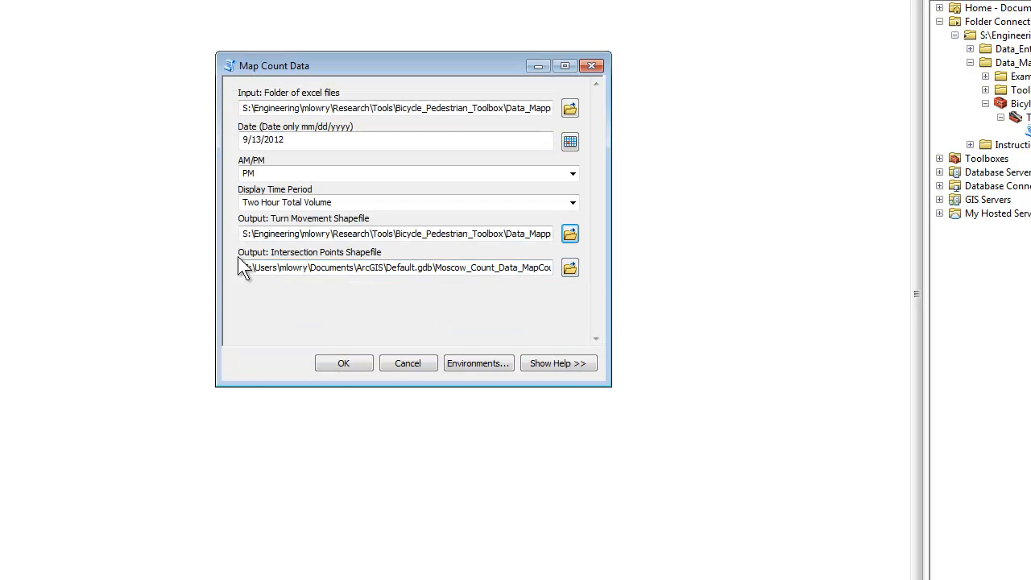
Step: Set the intersection points shapefile output to moscow_pm_2hour_point in the same Output folder
click(568, 267)
text(moscow)
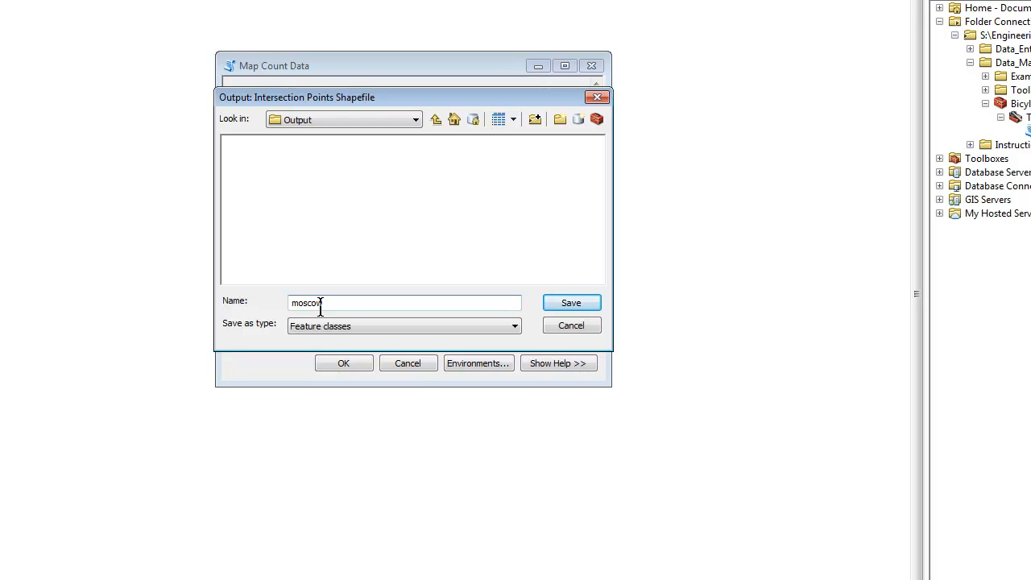
text(_pm_2hour_point)
click(572, 300)
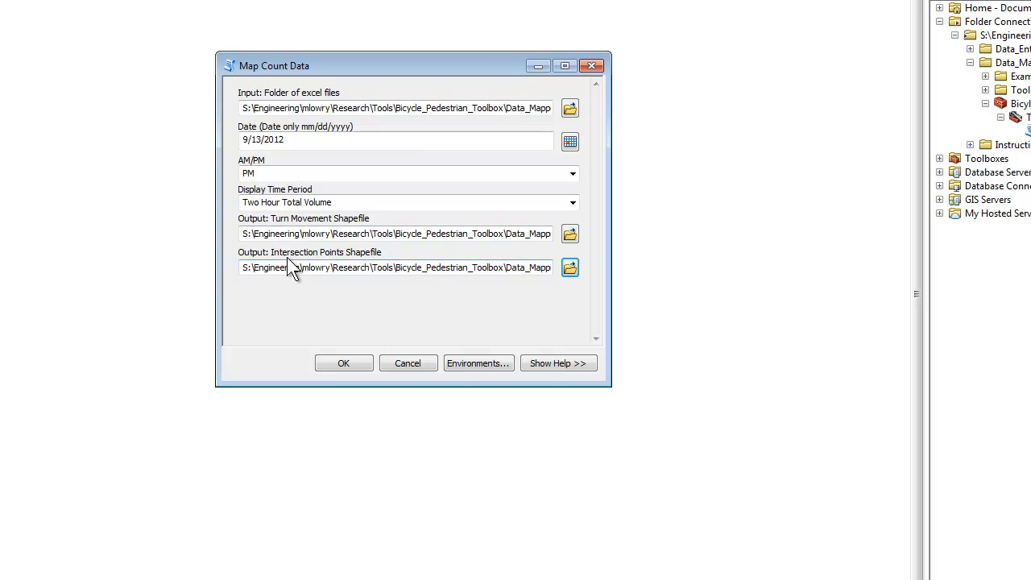
Step: Run the Map Count Data tool, and reposition and enlarge its progress window to follow the file messages
click(347, 364)
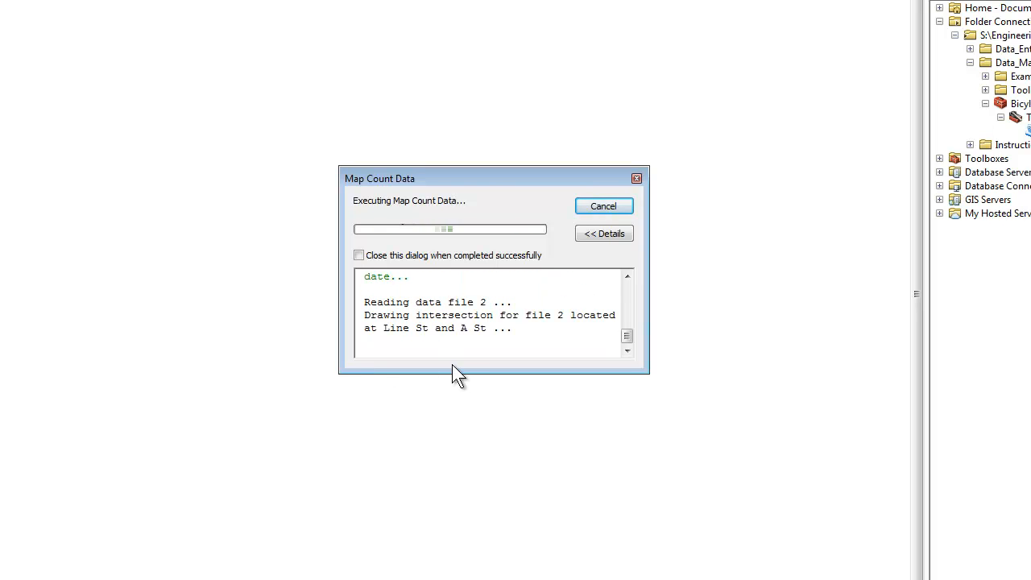
drag(454, 373, 458, 528)
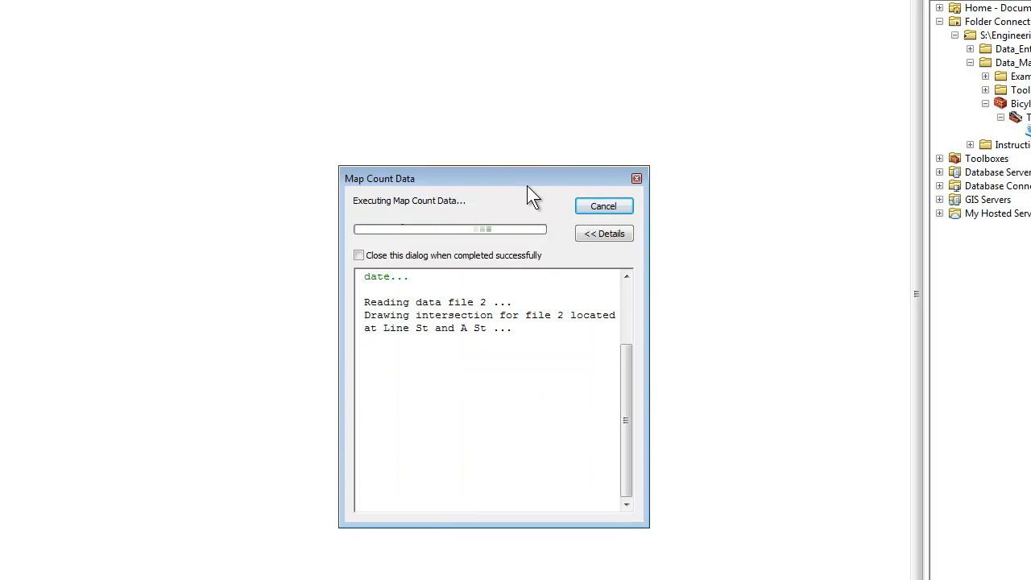
drag(523, 180, 415, 58)
drag(540, 154, 734, 153)
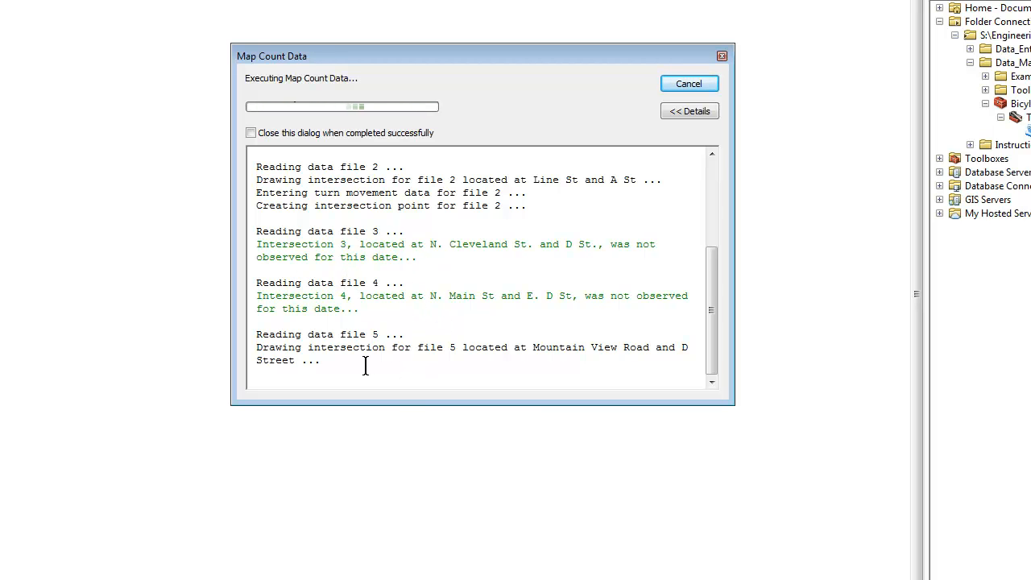
drag(734, 404, 788, 480)
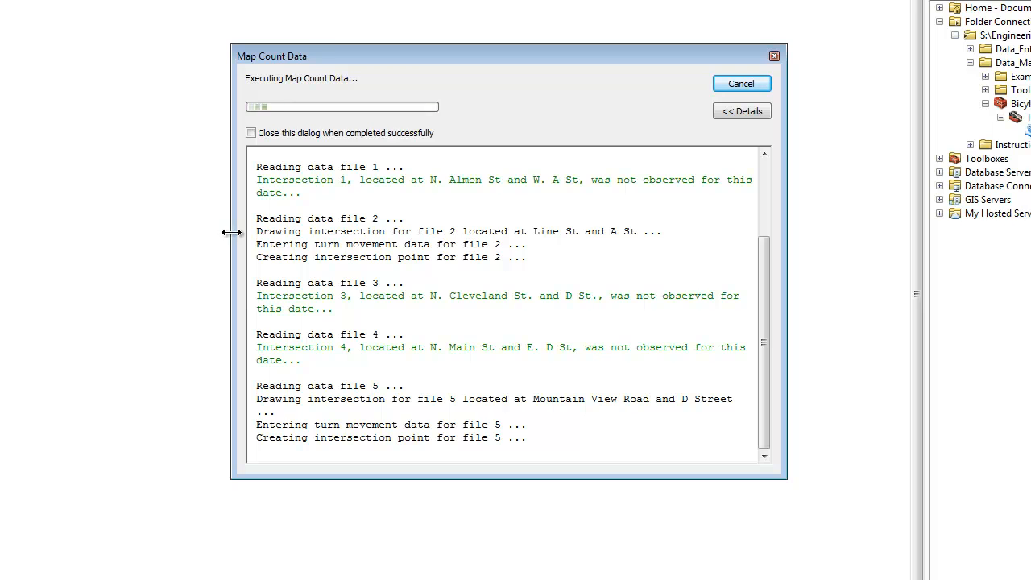
drag(232, 223, 68, 224)
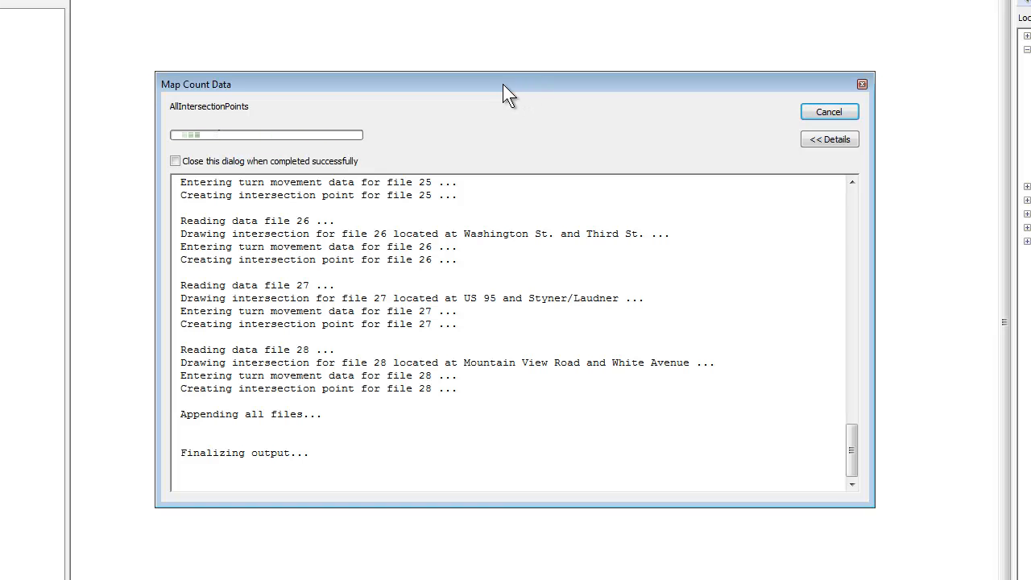
Step: Read the elapsed time and per-file messages in the completed Map Count Data log, and close the window
drag(517, 82, 901, 88)
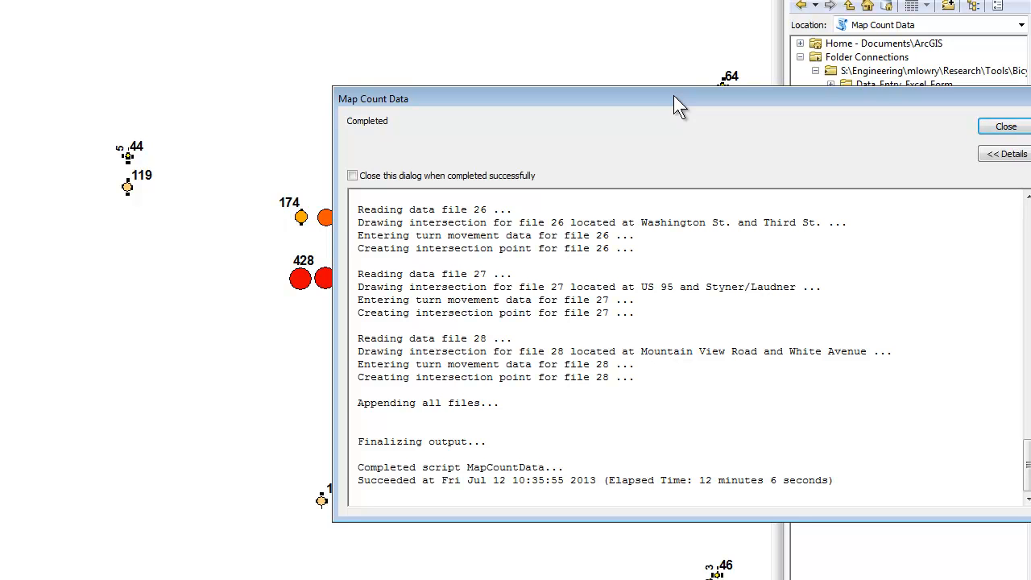
drag(759, 108, 797, 108)
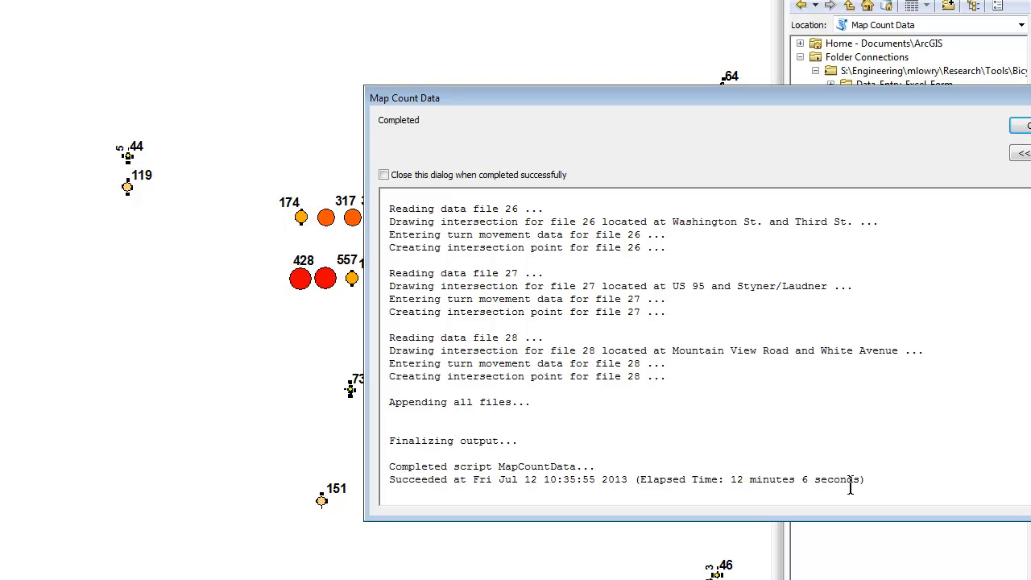
drag(640, 480, 860, 480)
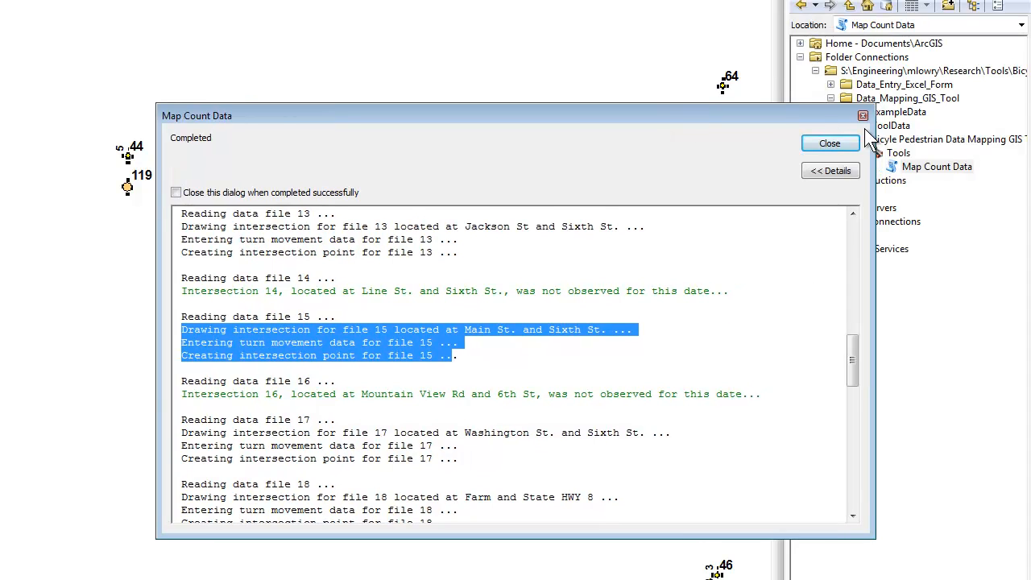
click(956, 142)
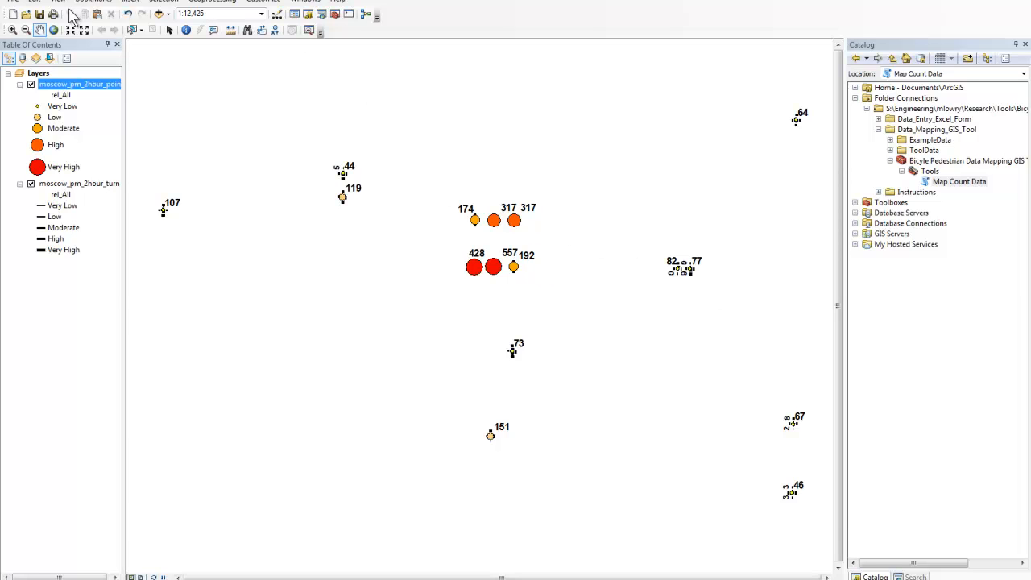
Step: Hide the moscow_pm_2hour_point layer and show the turn movement arrows of the middle downtown intersection close up
click(12, 31)
drag(454, 231, 606, 313)
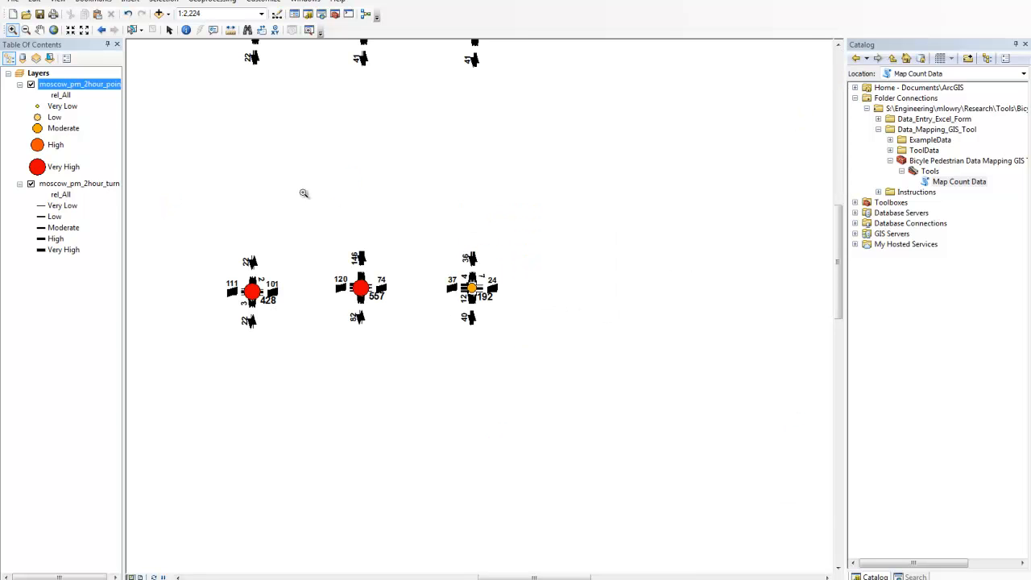
click(30, 85)
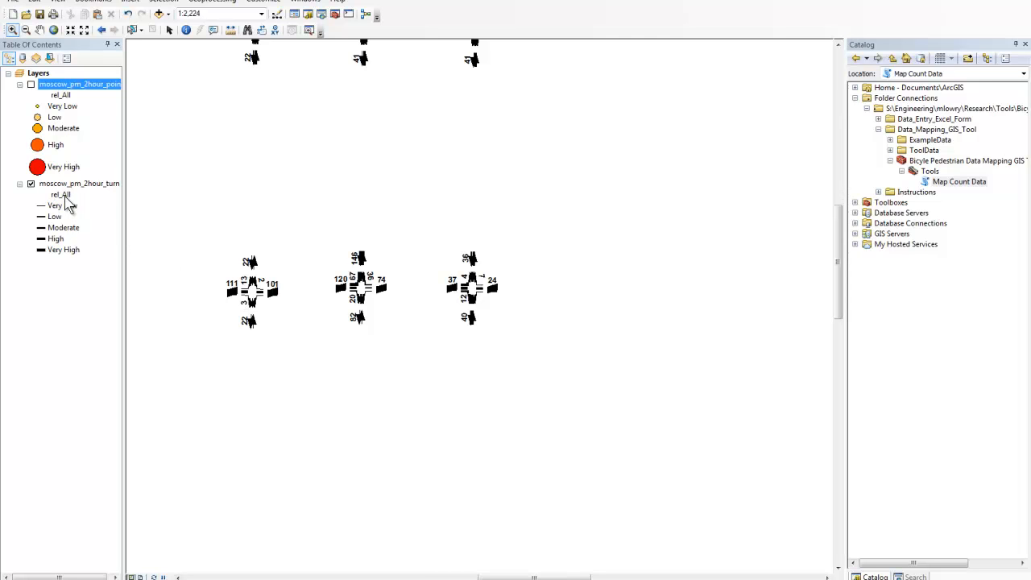
drag(315, 245, 415, 340)
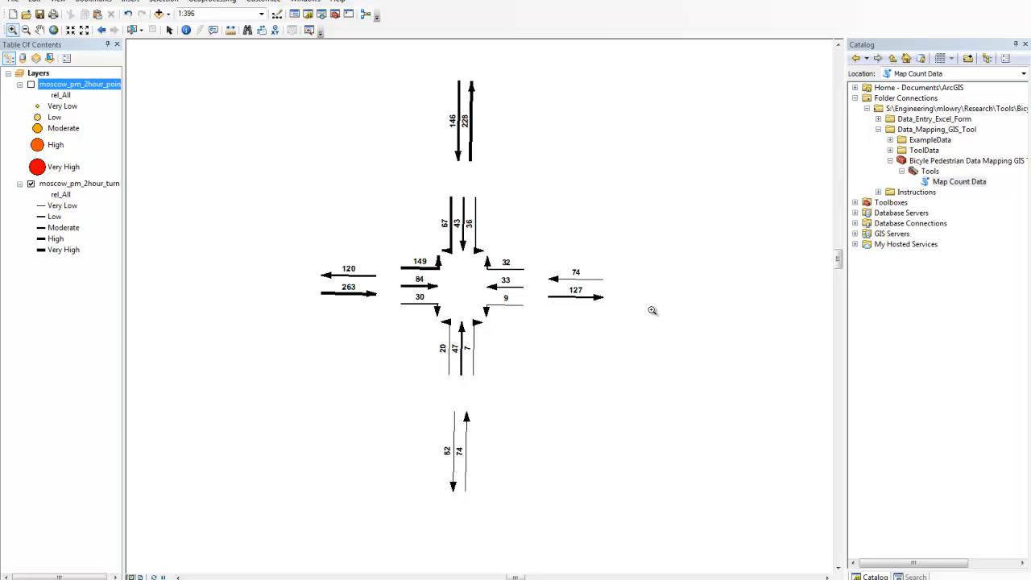
Step: Examine the counts and relative values per movement in the moscow_pm_2hour_turn attribute table, and close it
click(65, 184)
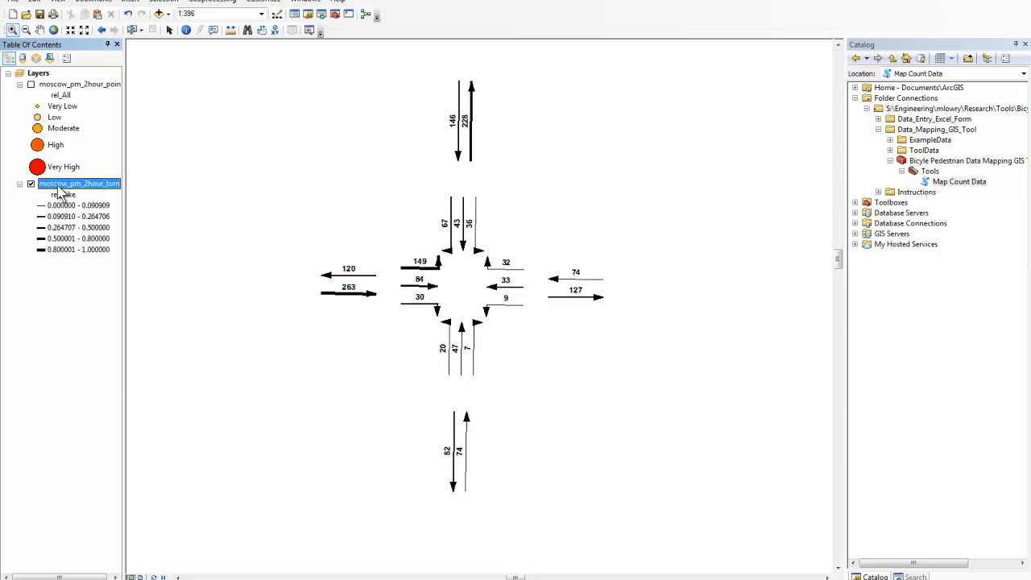
right_click(56, 187)
click(90, 222)
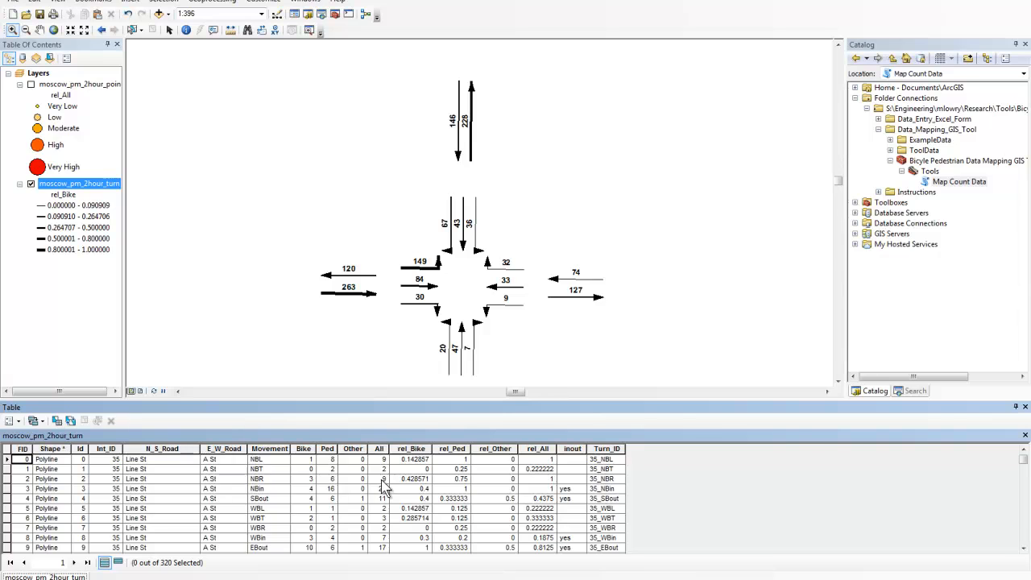
click(1025, 406)
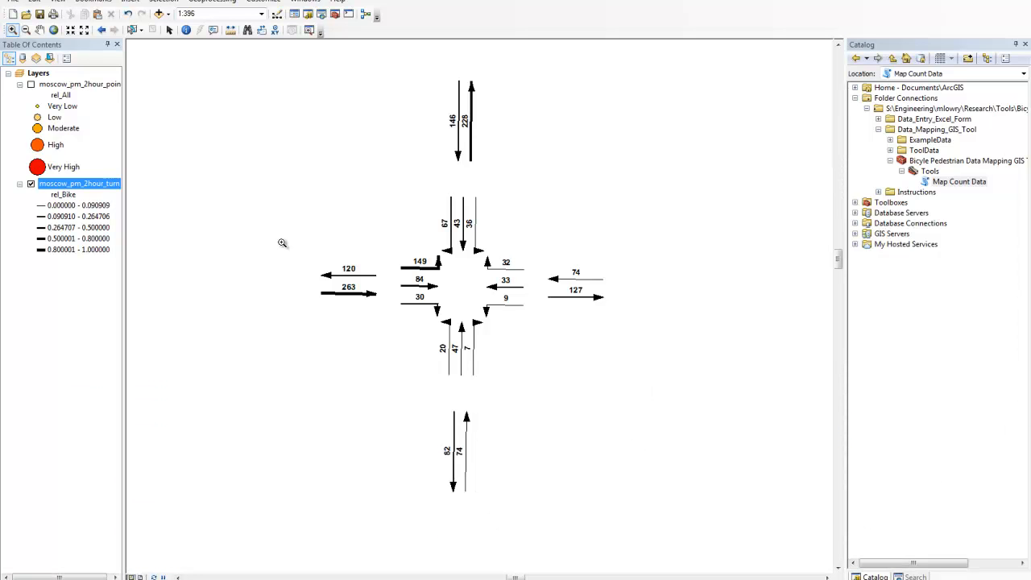
Step: Add the Streets basemap beneath the turn movement arrows
click(168, 13)
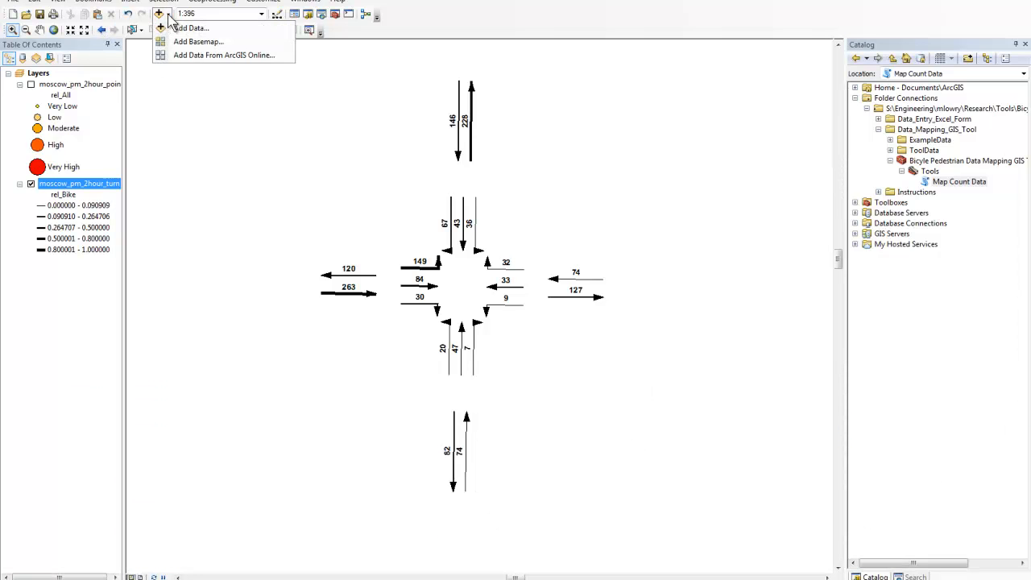
click(182, 42)
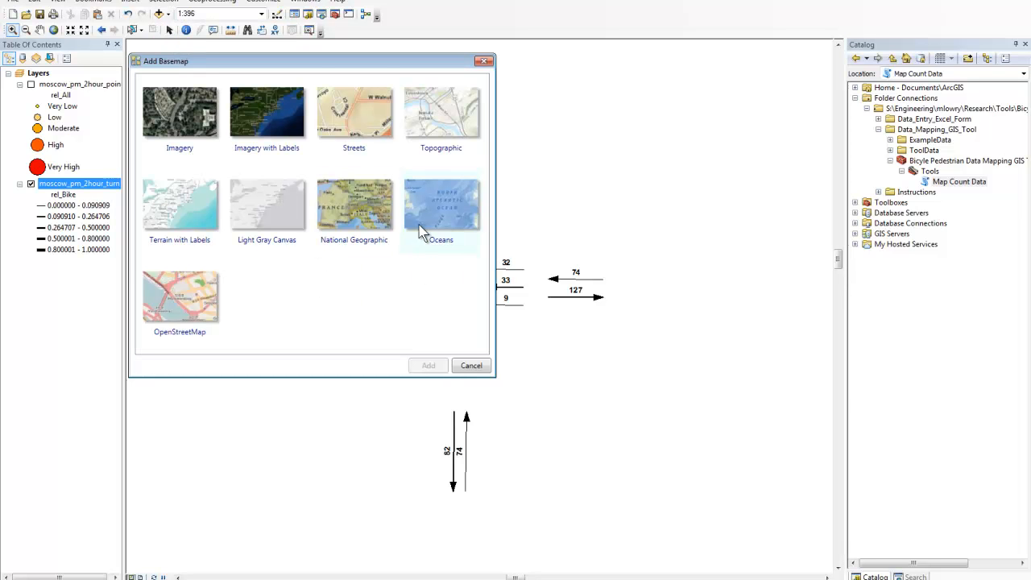
click(355, 136)
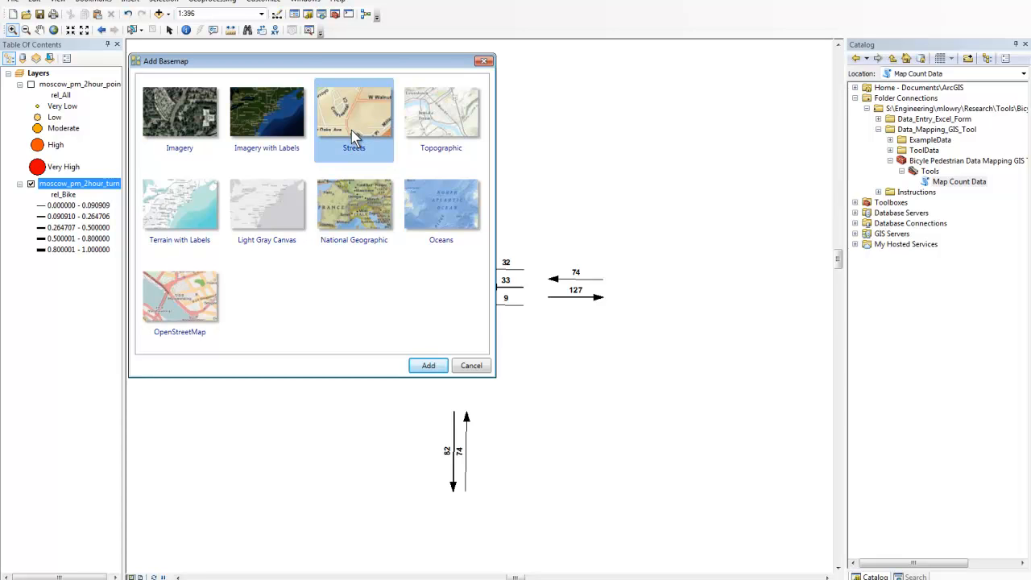
click(428, 366)
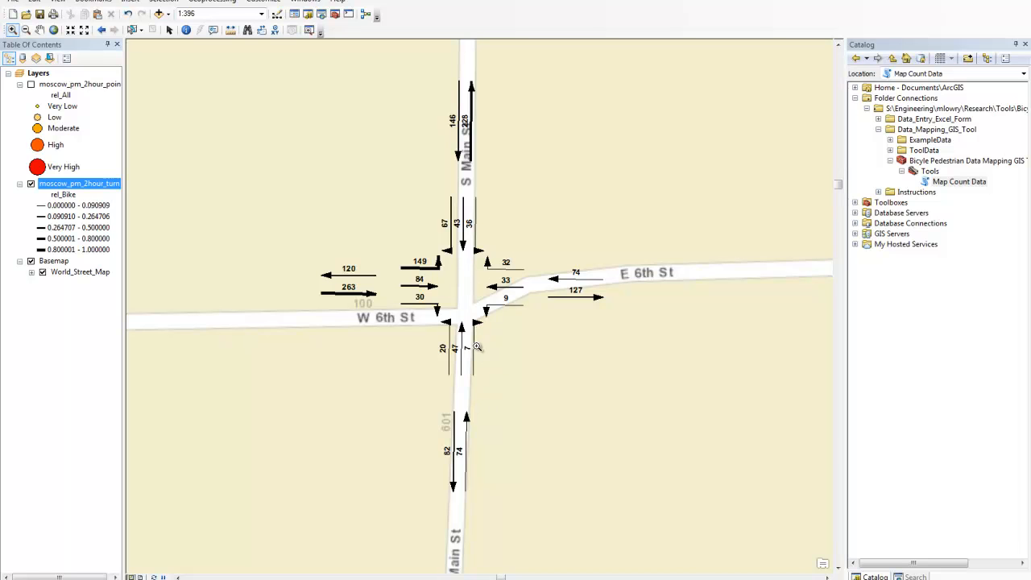
Step: Add the Imagery basemap and move it above the street basemap in the layer order
click(167, 14)
click(193, 41)
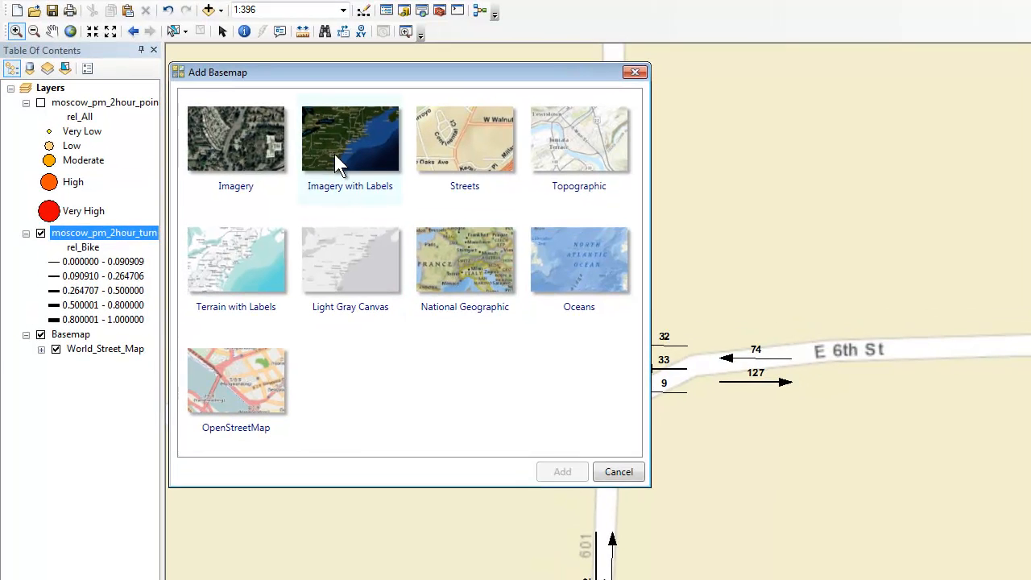
click(195, 119)
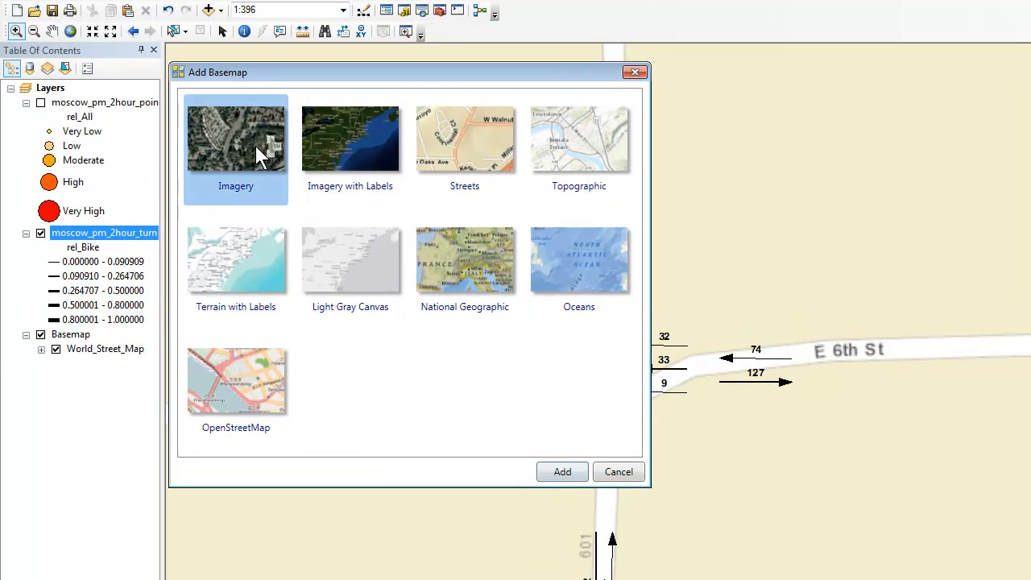
click(562, 473)
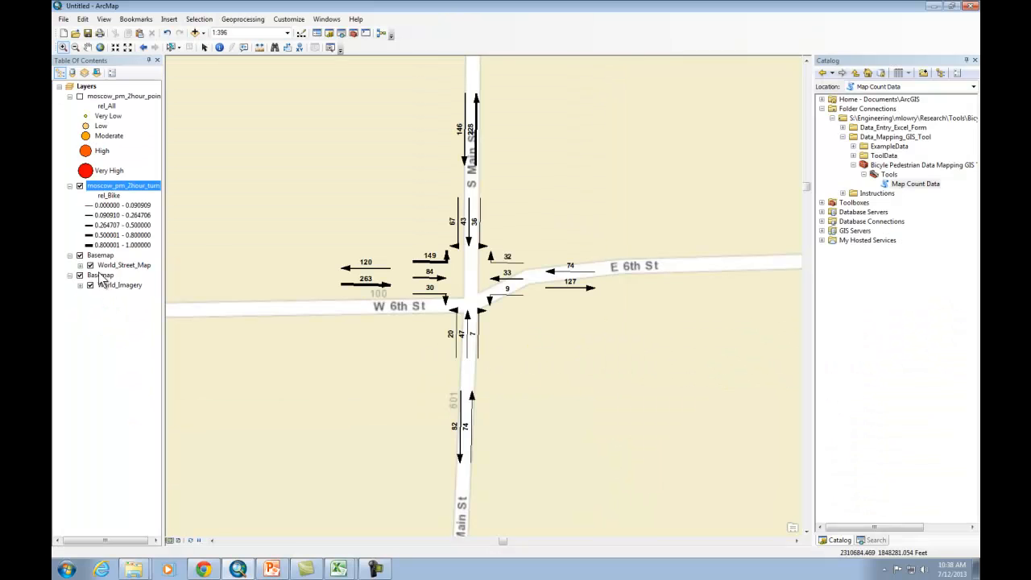
drag(99, 278, 102, 254)
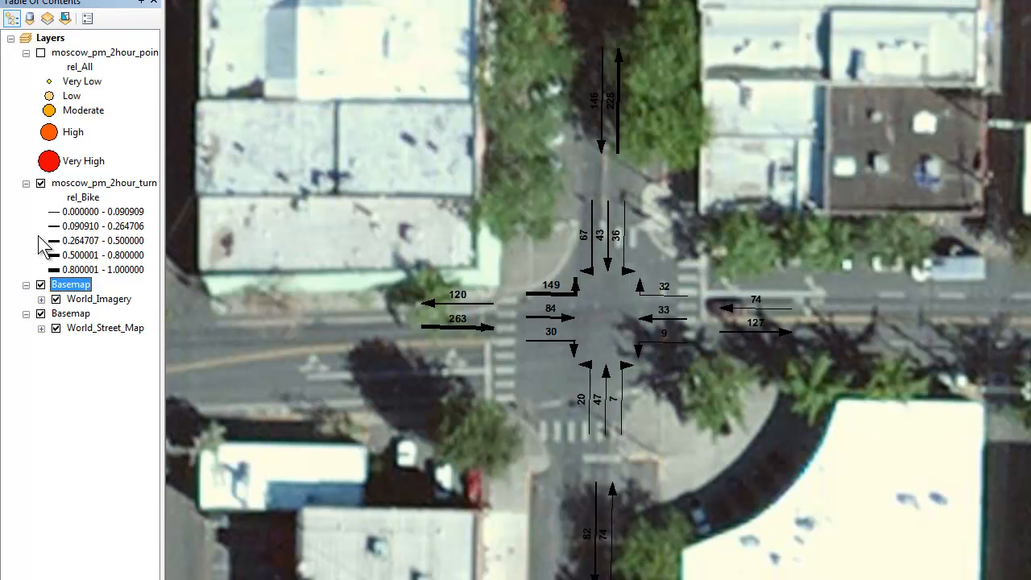
Step: Hide the moscow_pm_2hour_turn layer, show the moscow_pm_2hour_point layer and zoom to the point layer's full extent
click(40, 184)
click(40, 53)
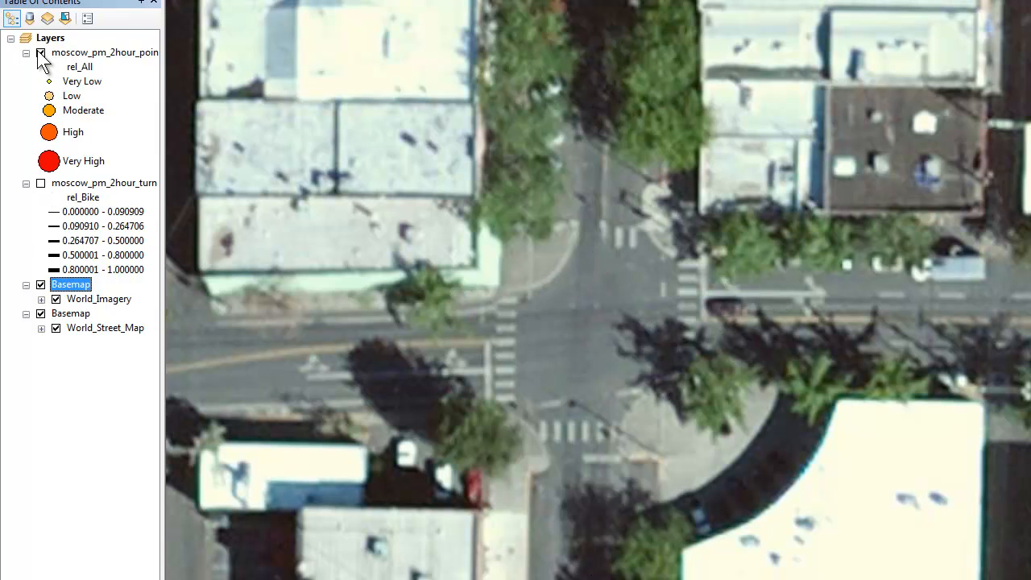
click(92, 53)
right_click(93, 54)
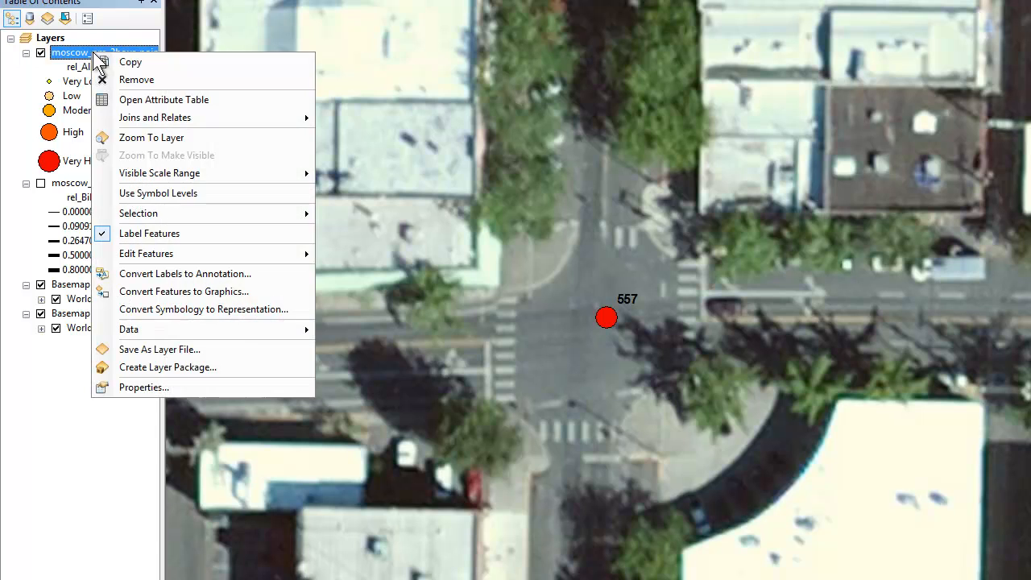
click(154, 134)
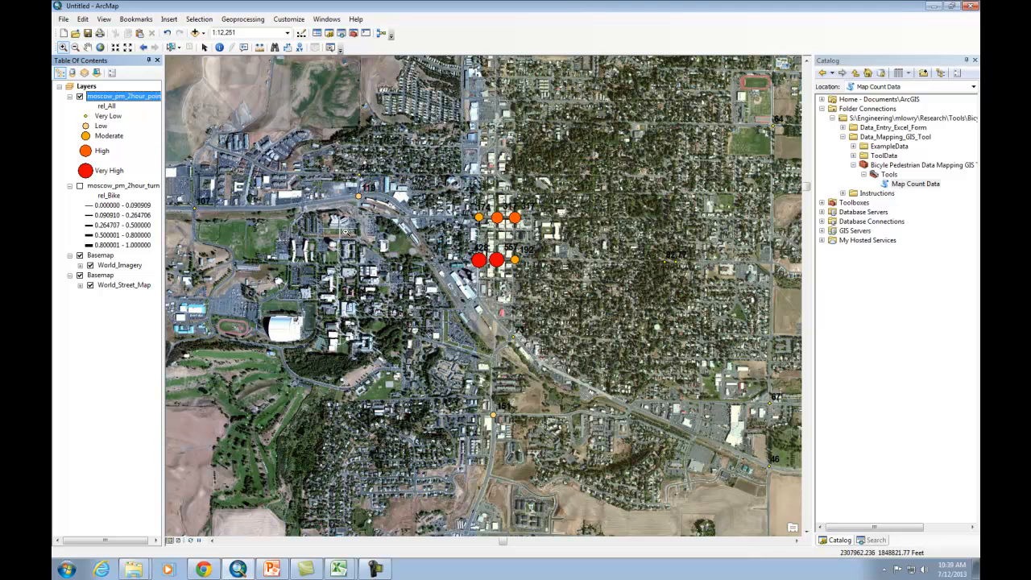
Step: Examine the total and relative volume fields in the moscow_pm_2hour_point attribute table, and close it
drag(461, 192, 539, 284)
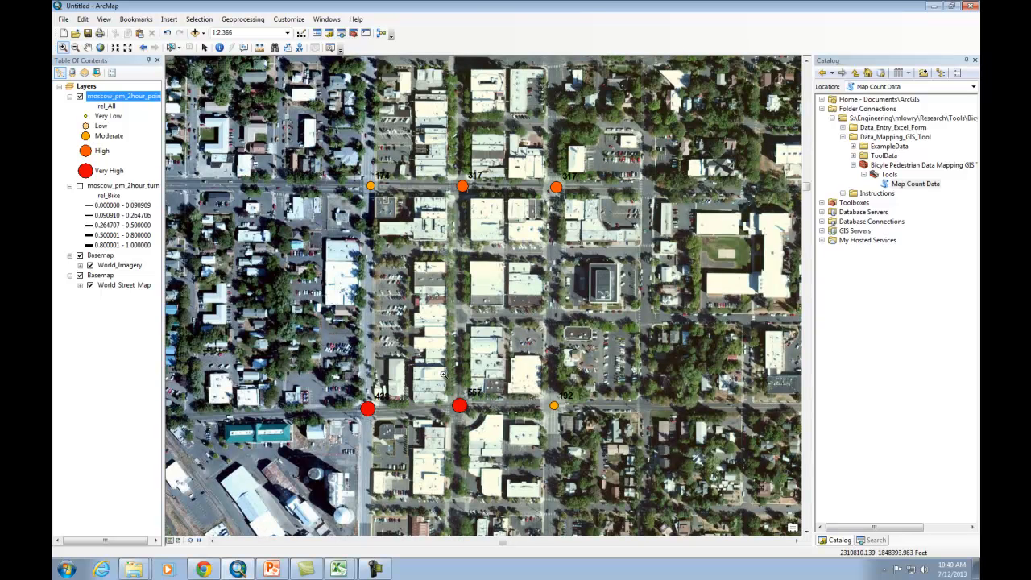
right_click(124, 96)
click(151, 124)
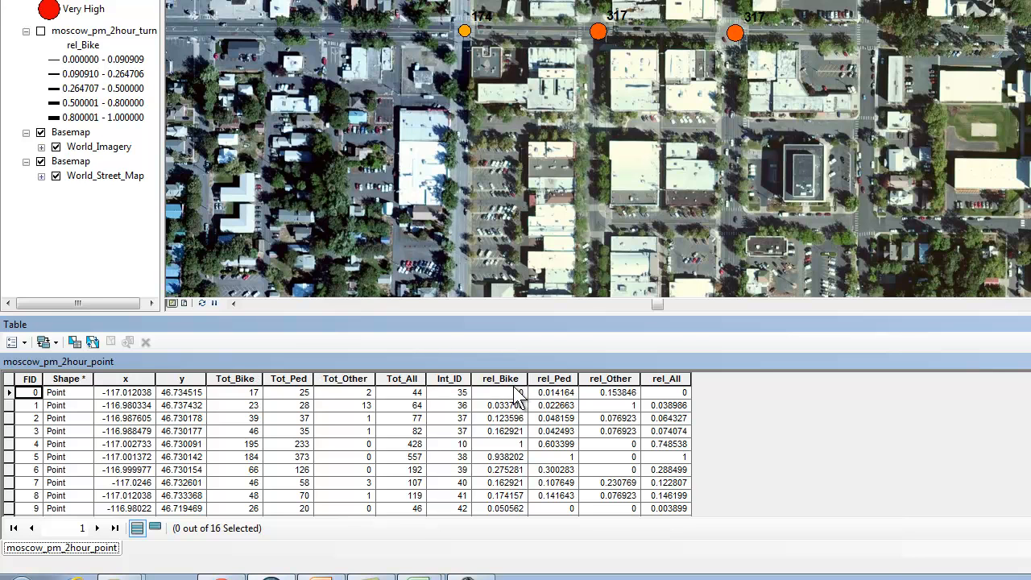
click(1030, 325)
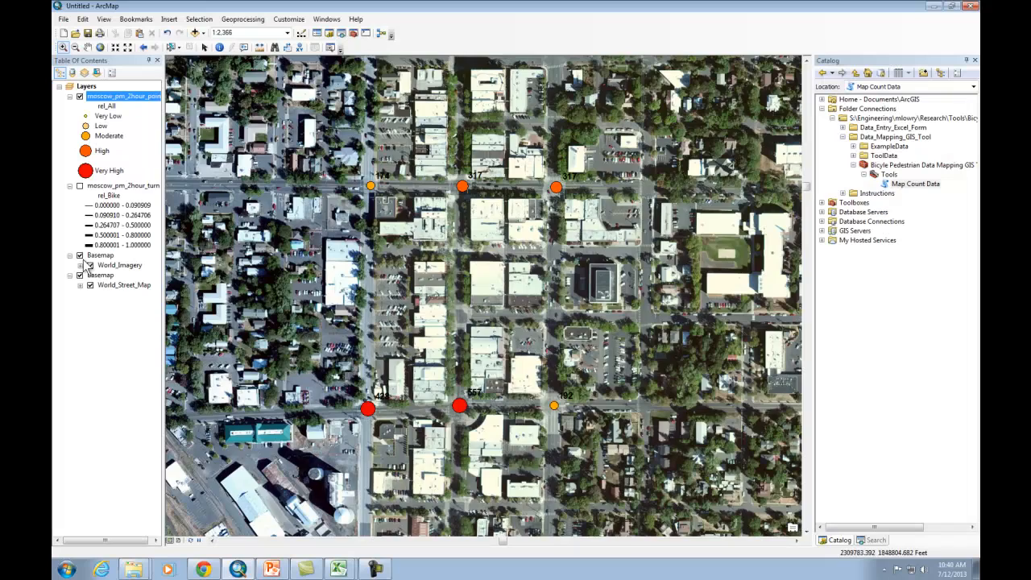
Step: Turn off the imagery basemap to show the intersection points over the street map
click(40, 132)
click(80, 256)
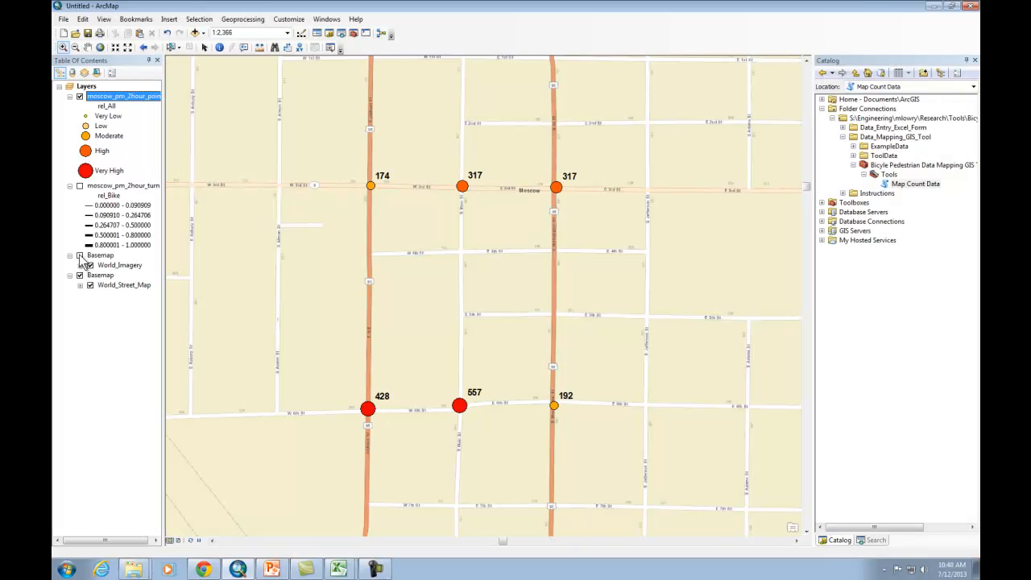